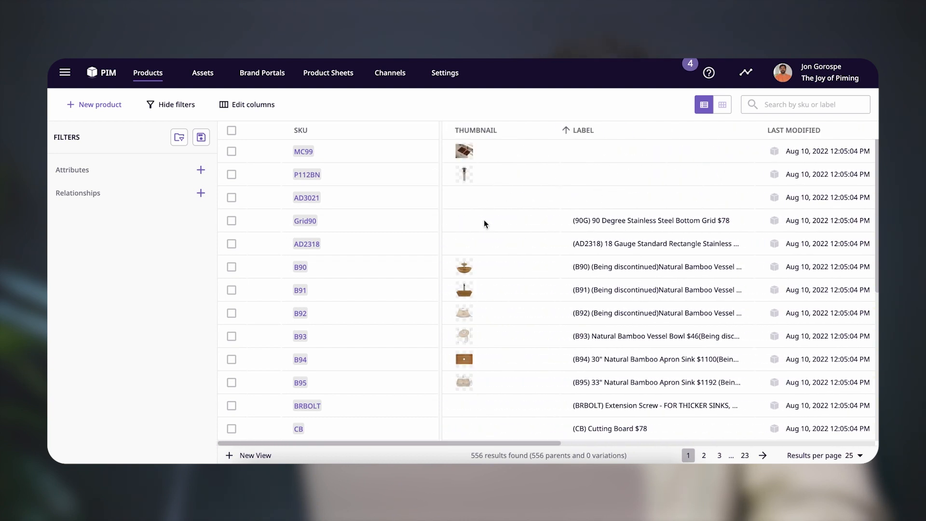
Examine the product table's columns and rows, and the custom attributes available as columns
scroll(534, 227, right, 5)
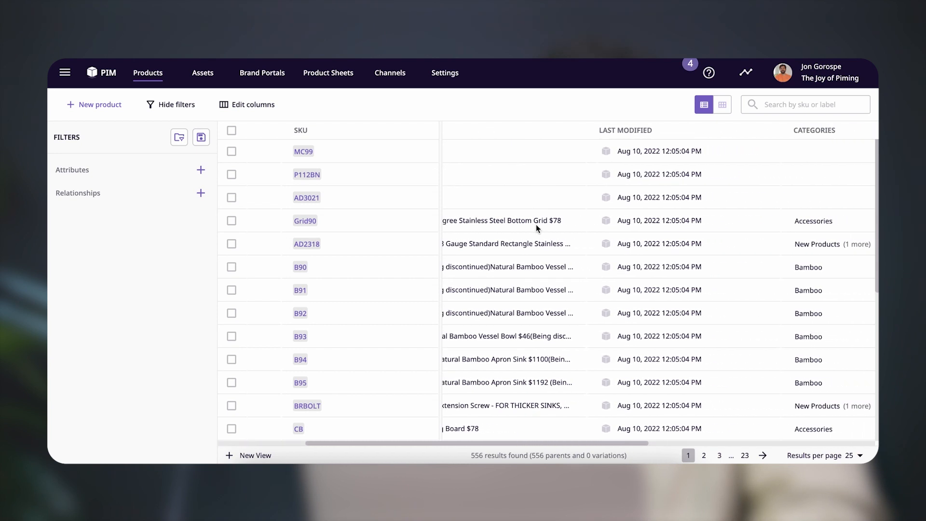
scroll(537, 227, left, 5)
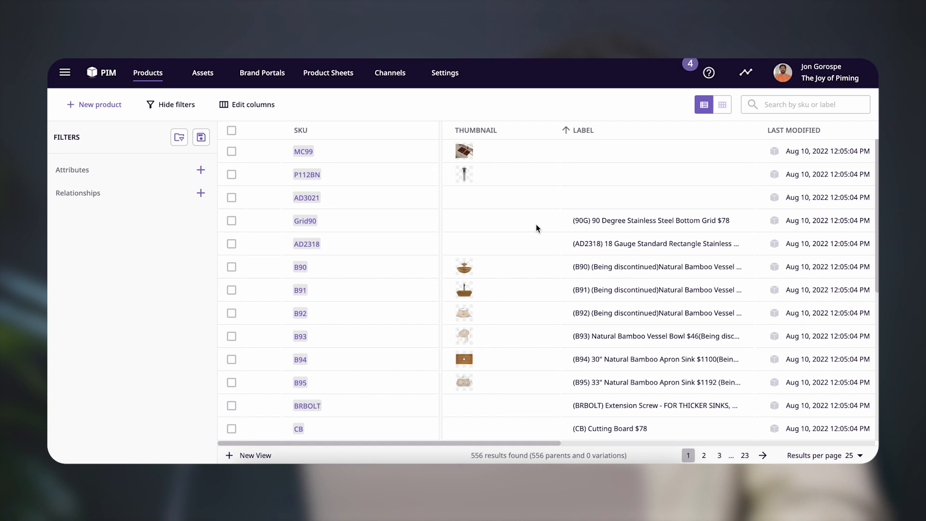
scroll(536, 228, down, 6)
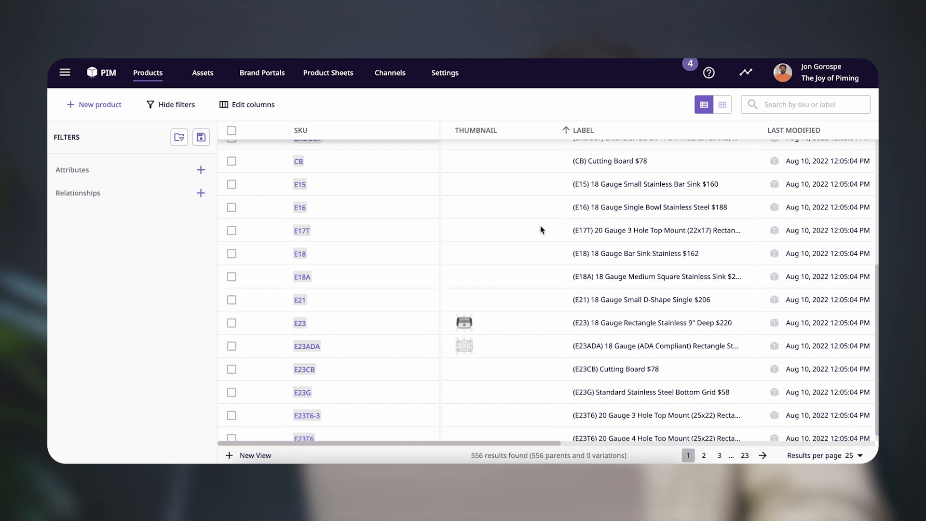
scroll(540, 229, up, 6)
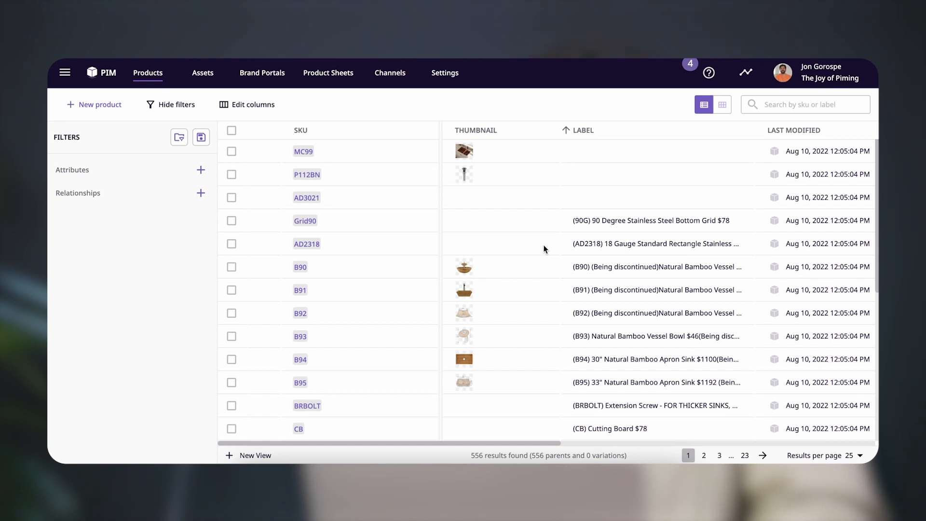
click(265, 107)
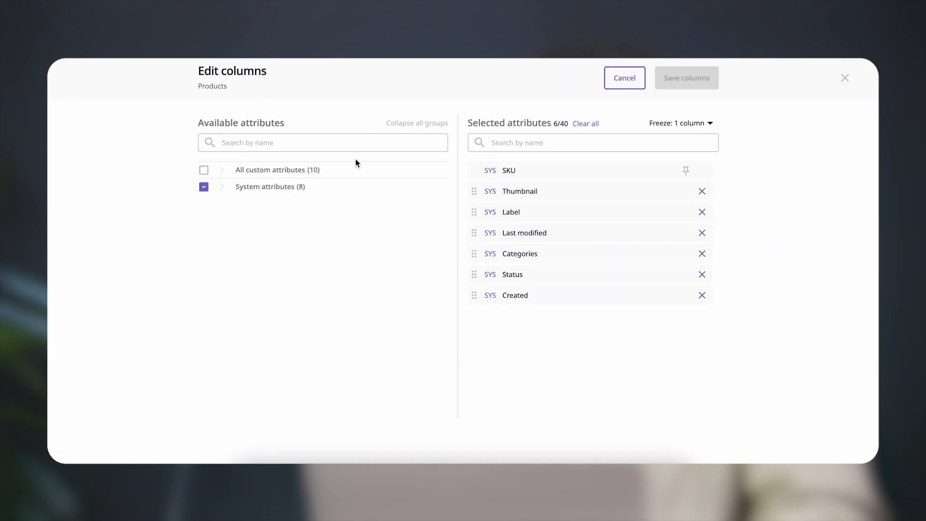
click(223, 170)
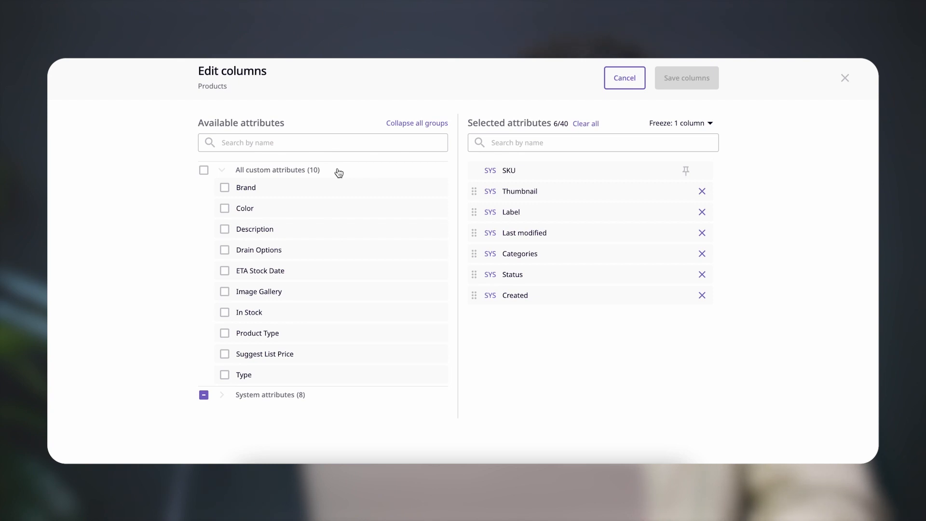
click(629, 81)
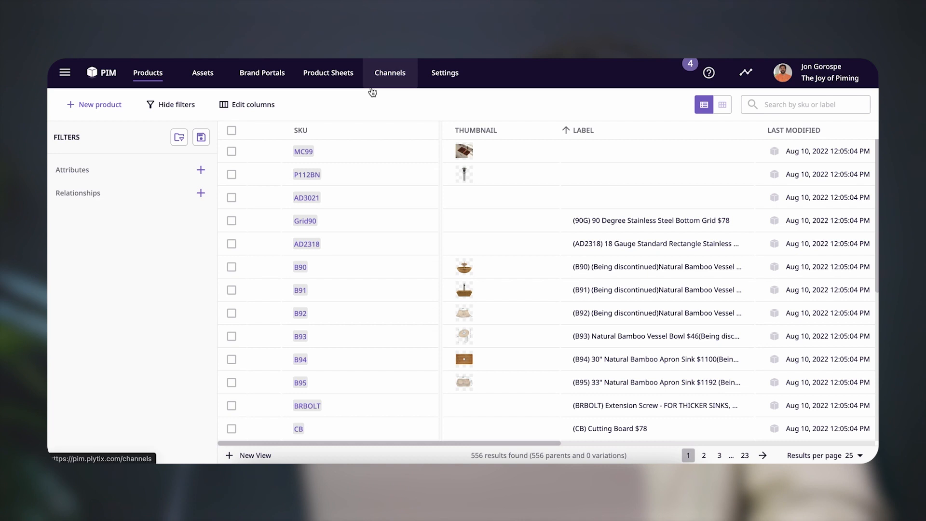
In the product attribute settings, start a new attribute group named Basic Info and proceed to choosing its attributes
click(445, 75)
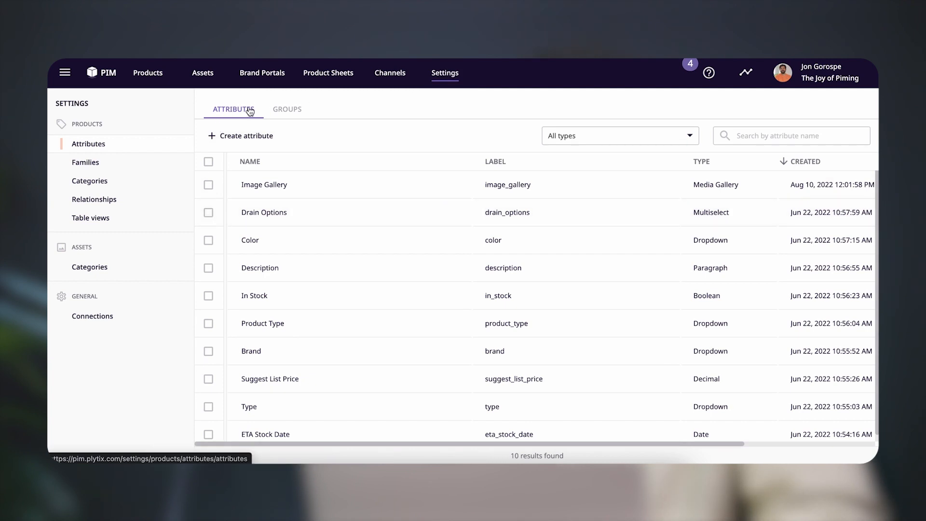
click(289, 111)
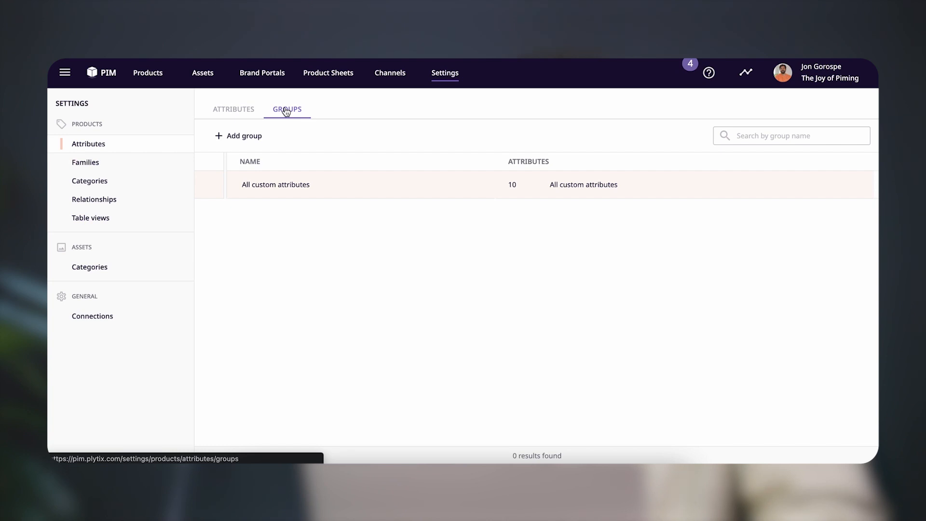
click(252, 138)
click(425, 196)
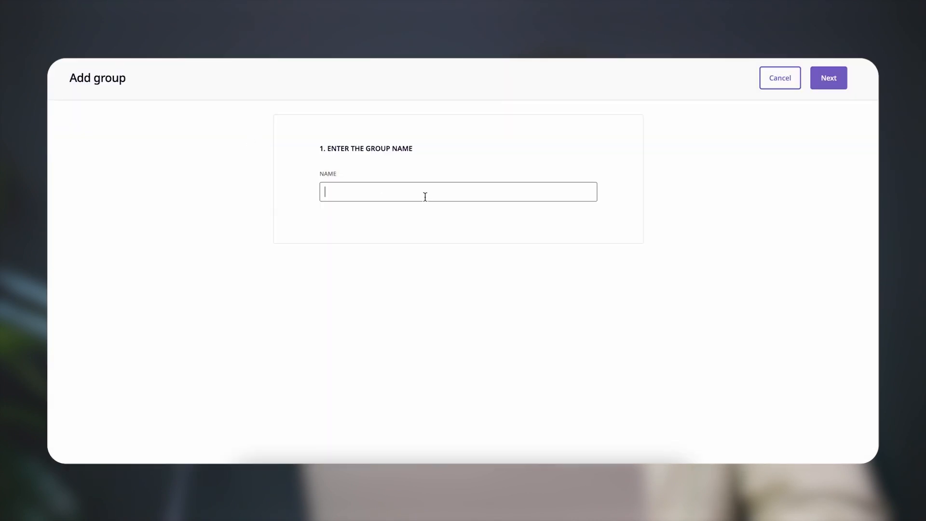
text(Basic Info)
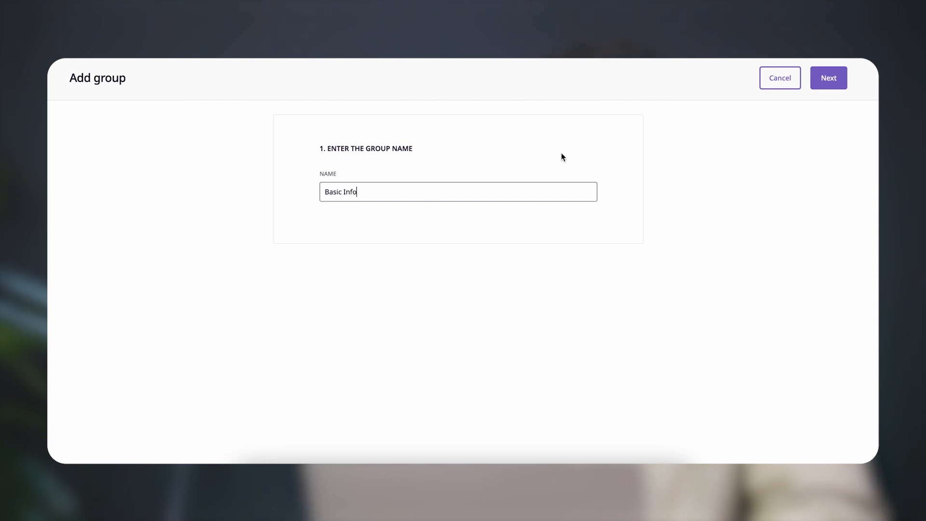
click(830, 81)
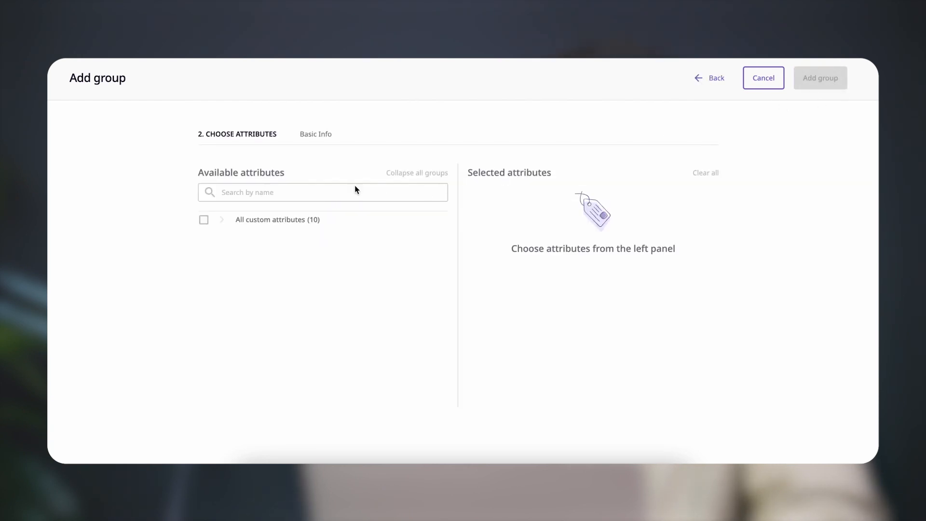
Select the custom attributes Brand, Color, Description and Suggest List Price for the Basic Info group
click(243, 220)
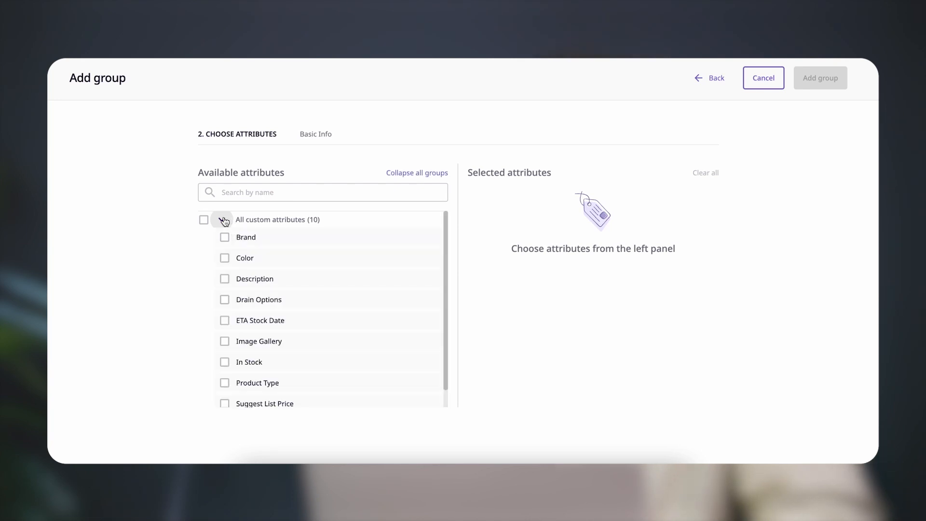
scroll(251, 230, down, 2)
scroll(254, 231, up, 2)
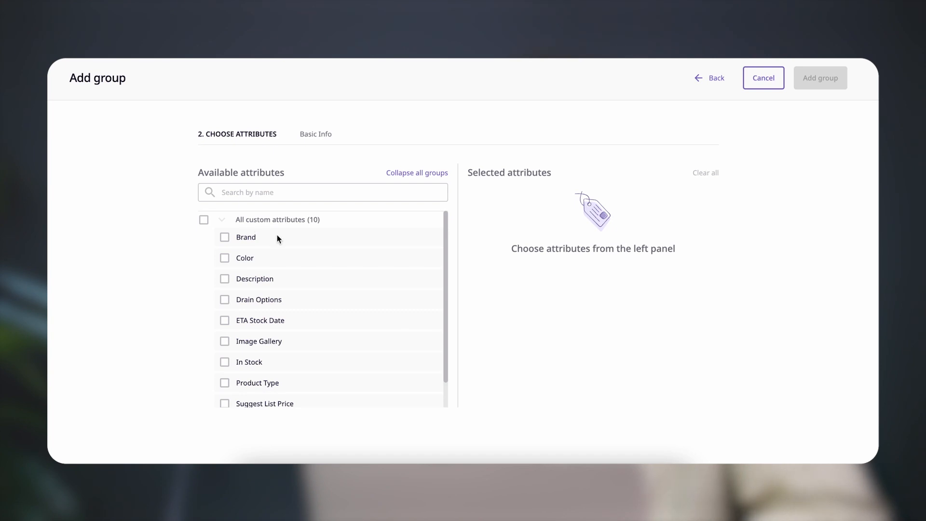
click(225, 237)
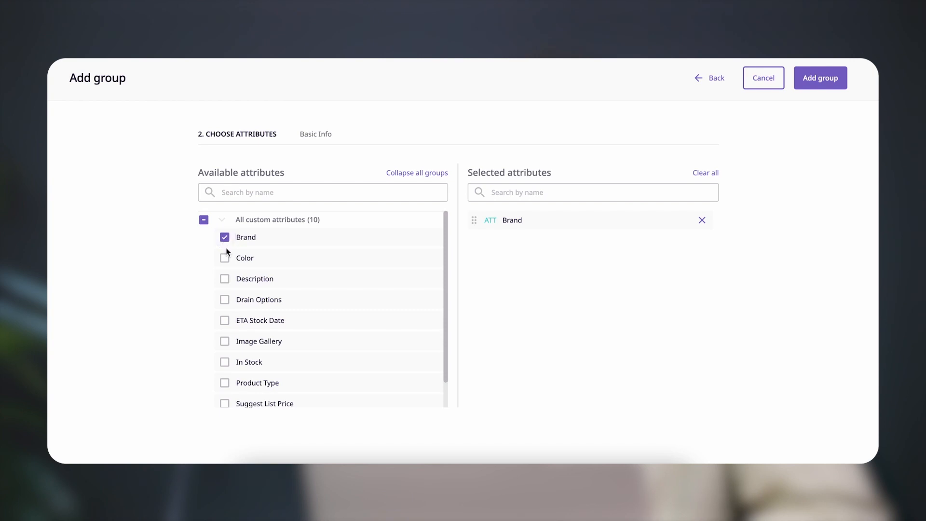
click(225, 258)
scroll(228, 261, down, 1)
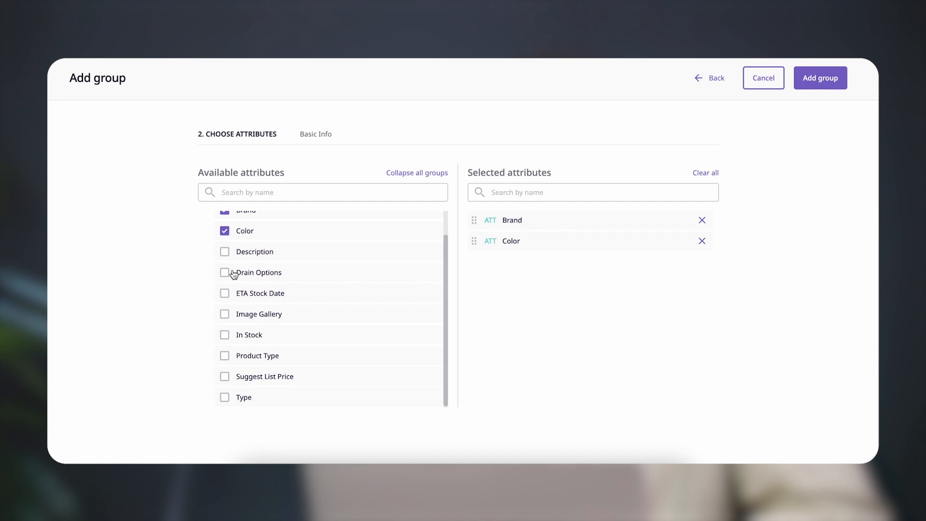
click(225, 252)
click(226, 376)
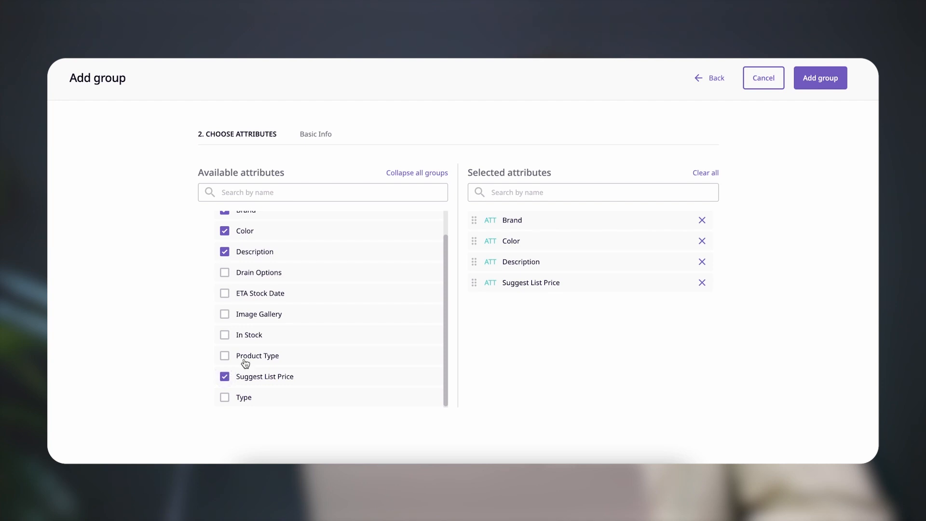
Remove Color from the selected attributes and create the Basic Info group
scroll(271, 308, up, 1)
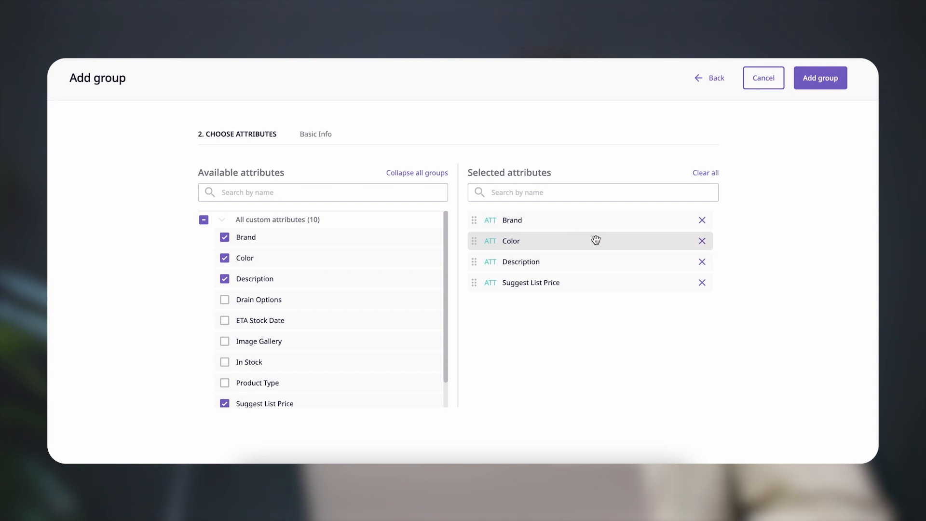
click(702, 241)
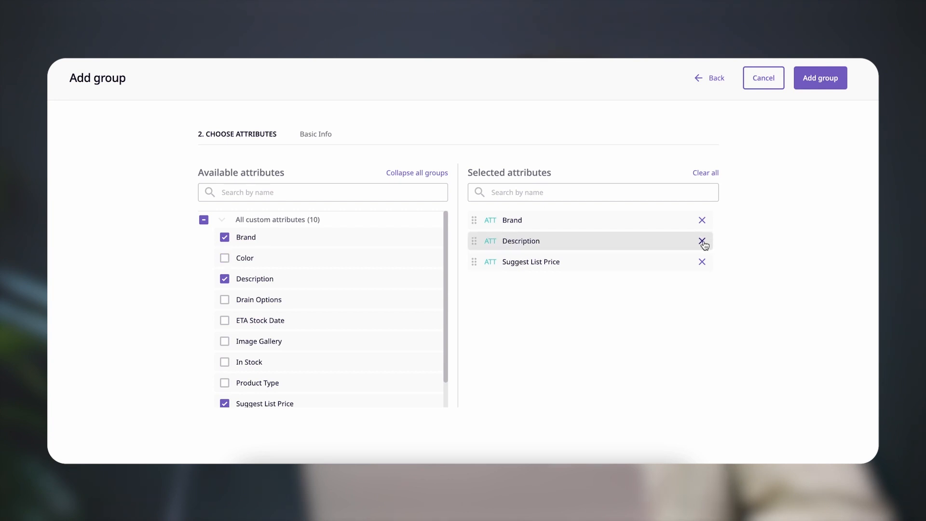
click(819, 79)
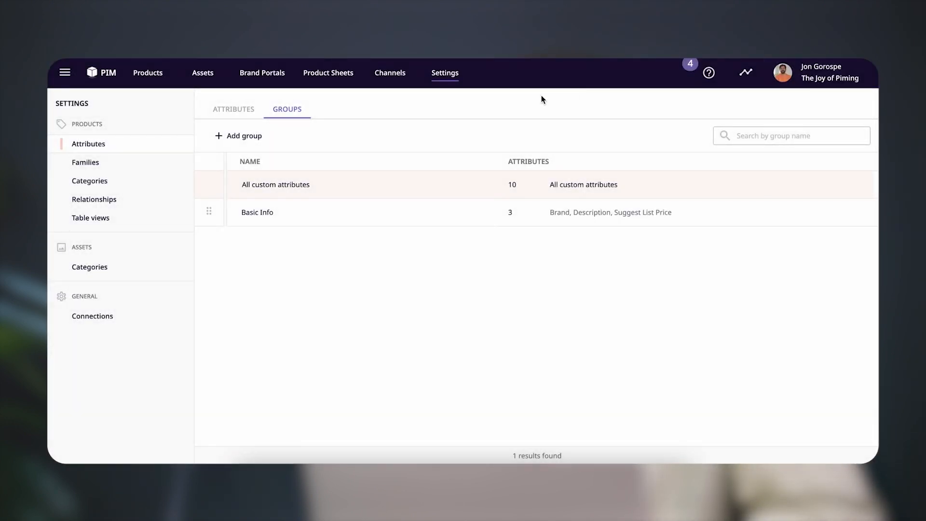
Start another attribute group named Rich Info and proceed to choosing its attributes
click(253, 137)
click(394, 193)
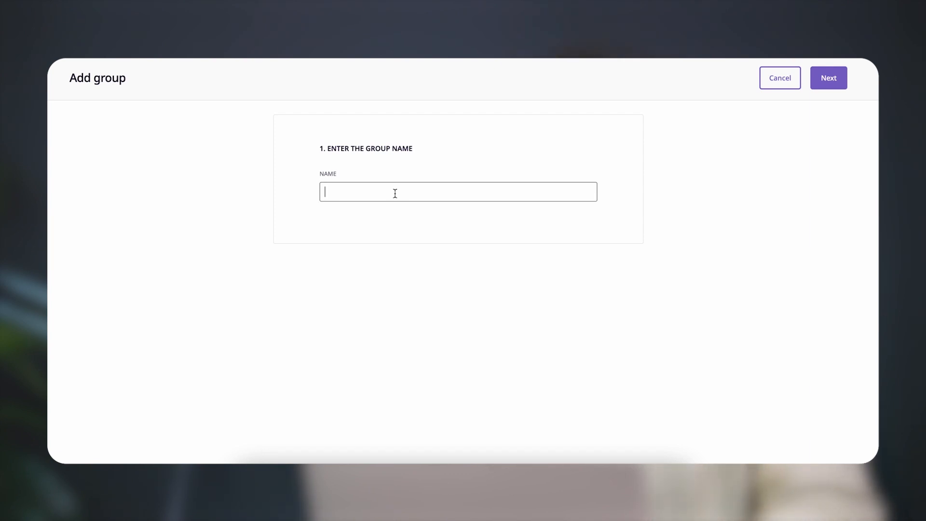
text(Rich Info)
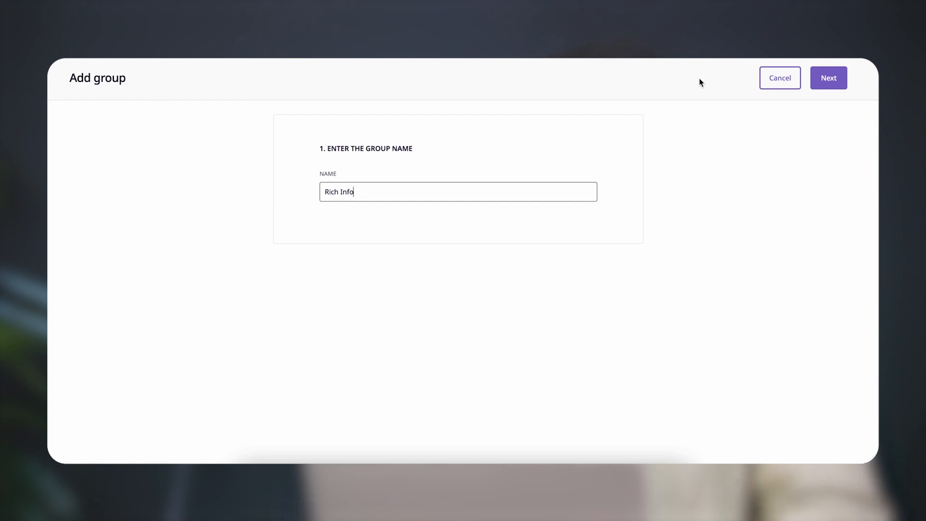
click(834, 81)
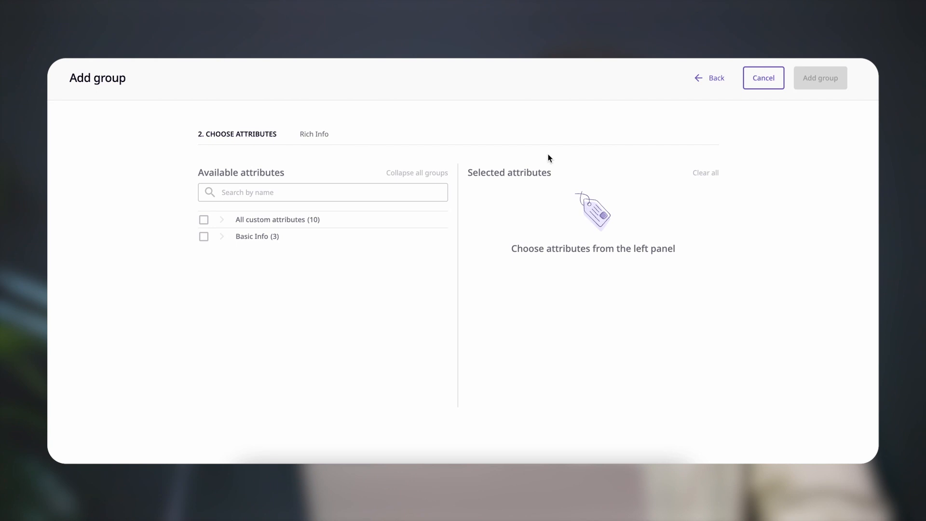
Create the Rich Info group with the attributes Image Gallery, Type, Color, Drain Options and Product Type
click(222, 220)
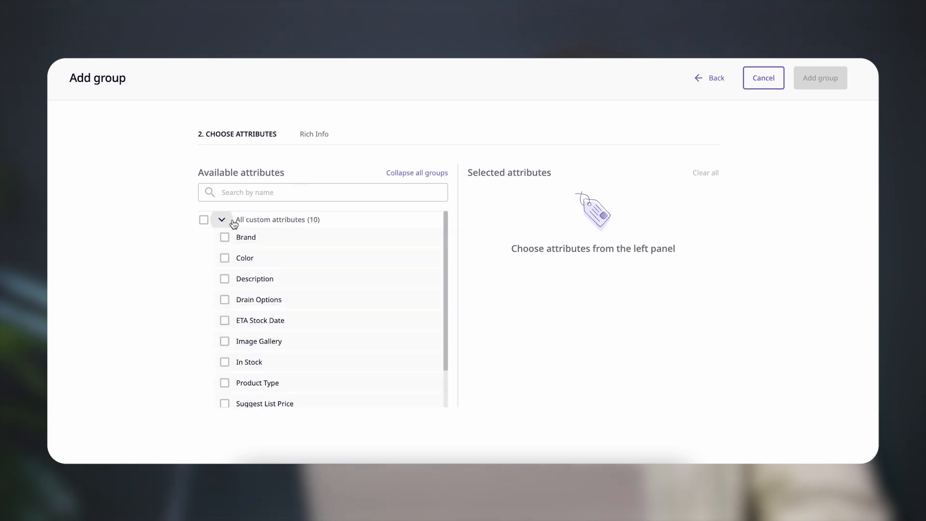
scroll(283, 254, down, 2)
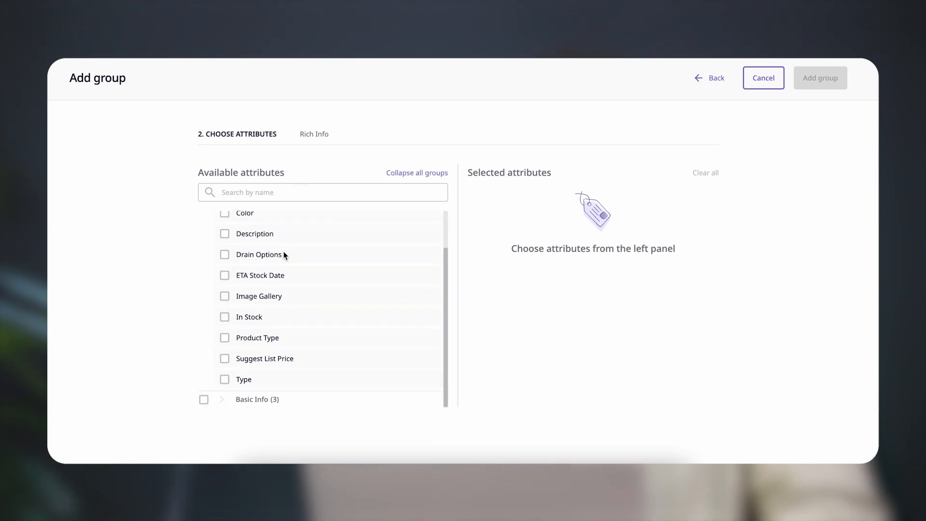
click(224, 298)
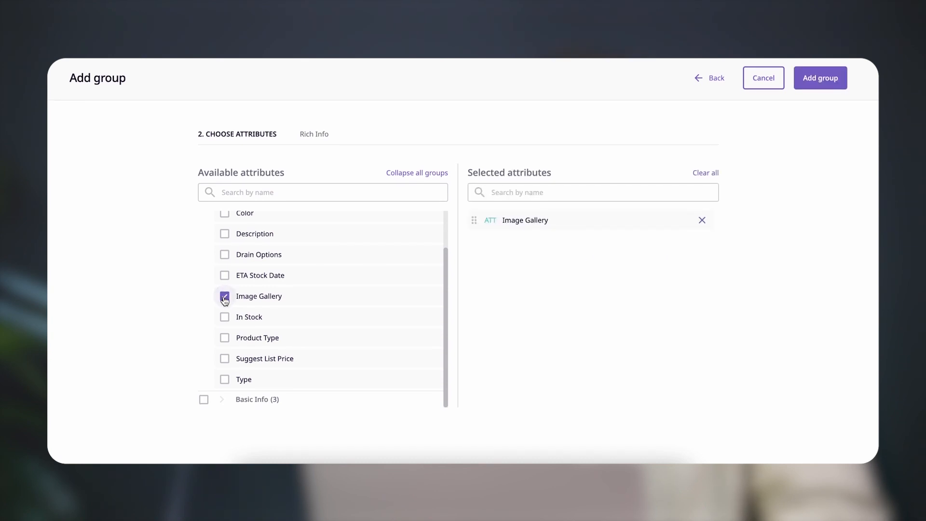
click(224, 380)
scroll(242, 314, up, 2)
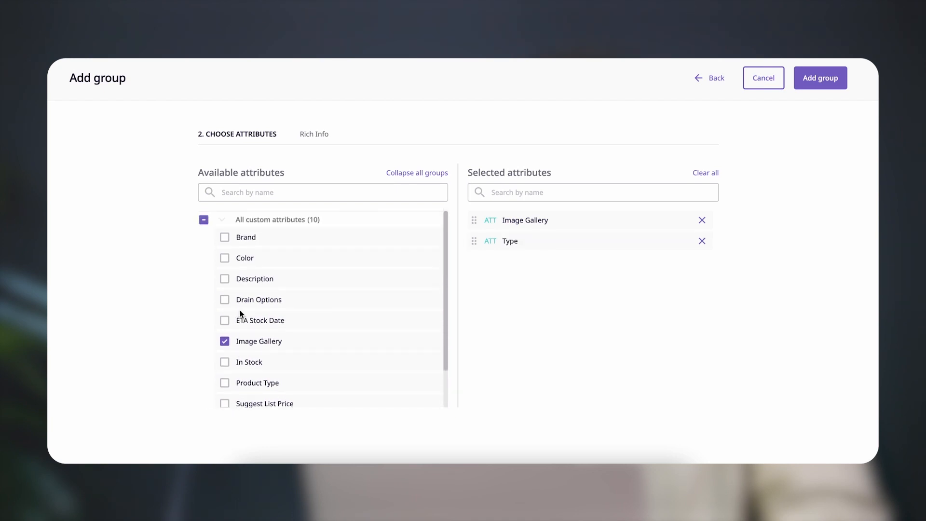
click(224, 259)
click(225, 299)
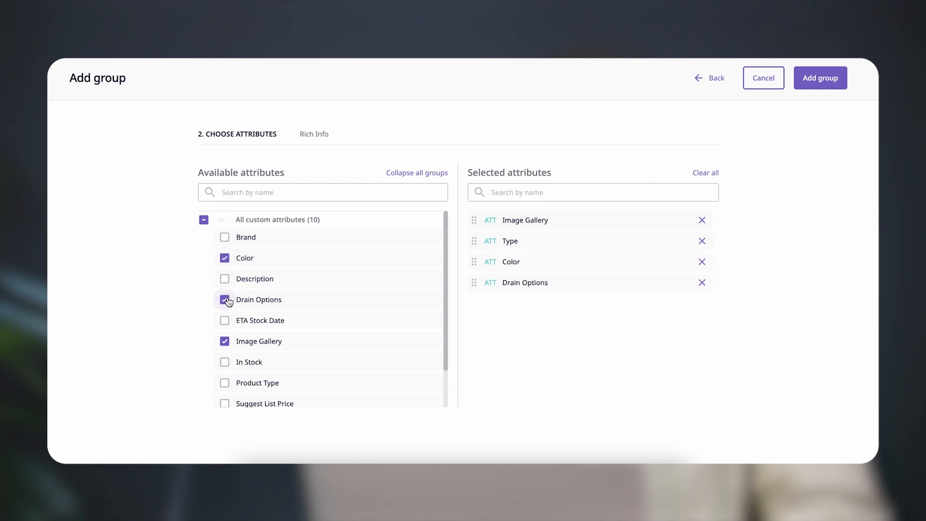
scroll(228, 302, down, 1)
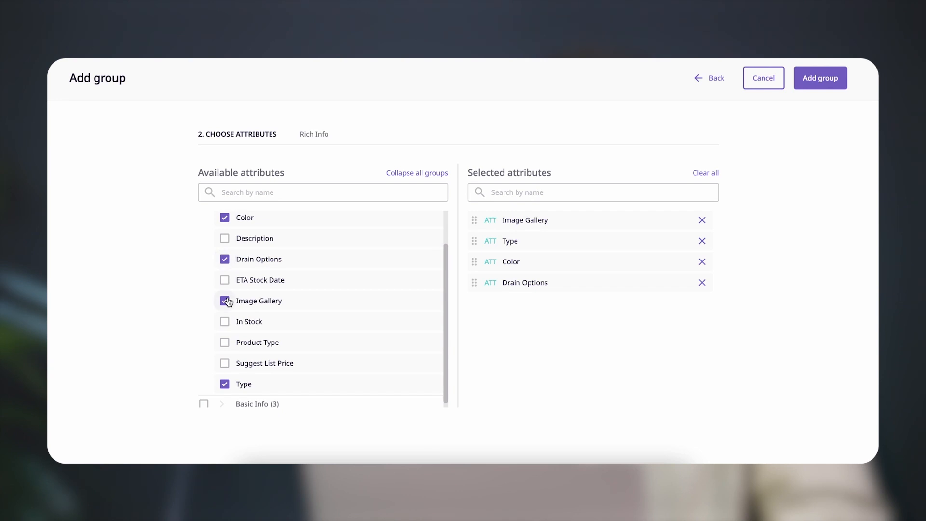
click(225, 343)
scroll(279, 322, up, 2)
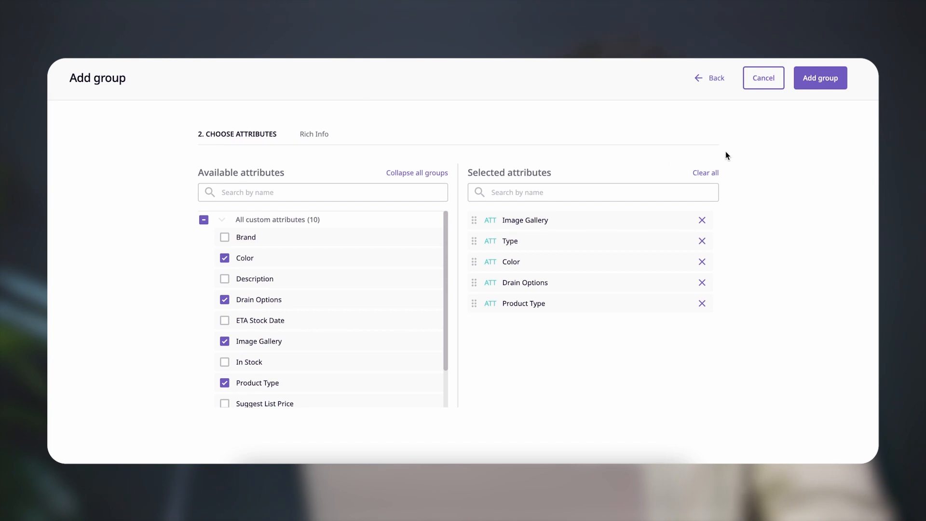
click(822, 83)
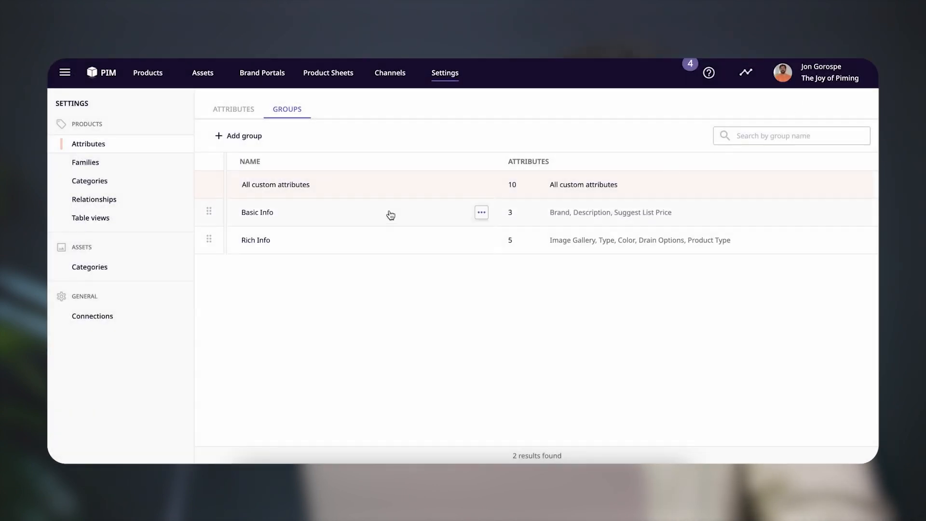
Start a third attribute group named Logistics Info and proceed to choosing its attributes
click(244, 137)
click(399, 184)
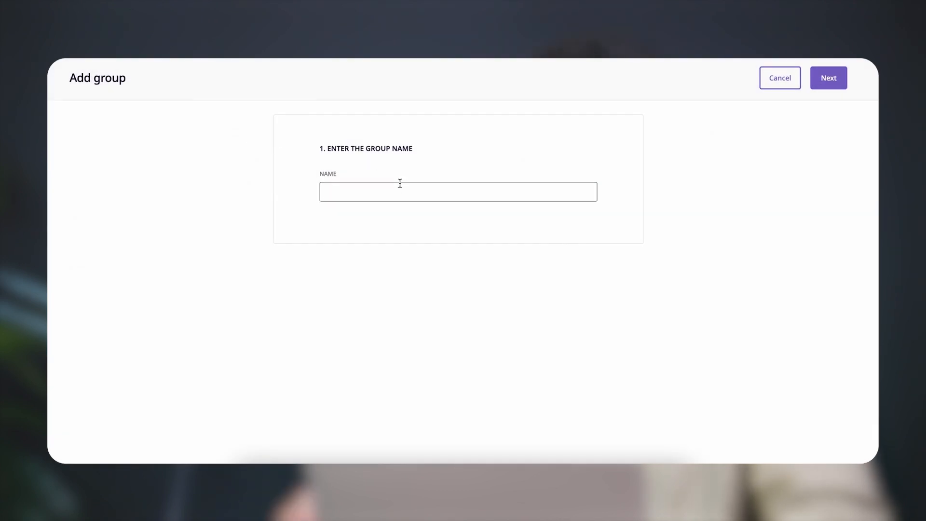
text(Logisti)
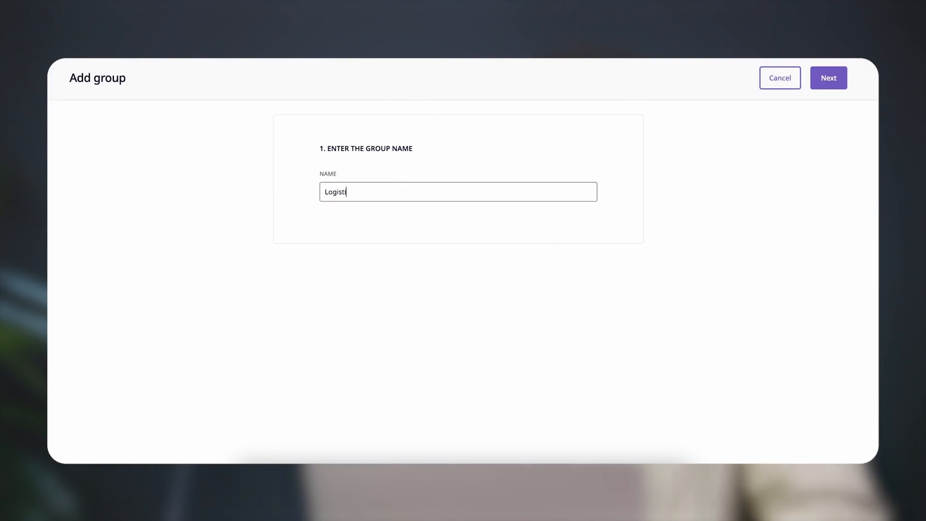
text(cs Info)
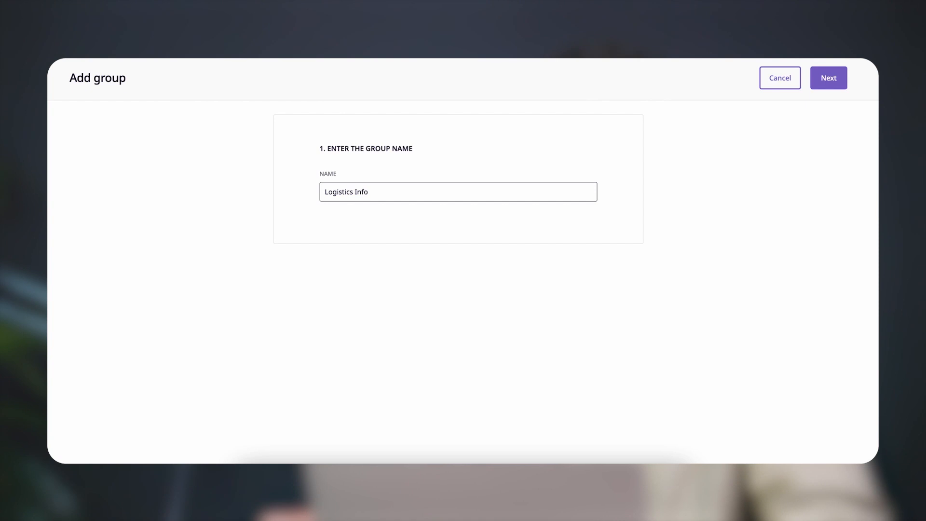
click(838, 78)
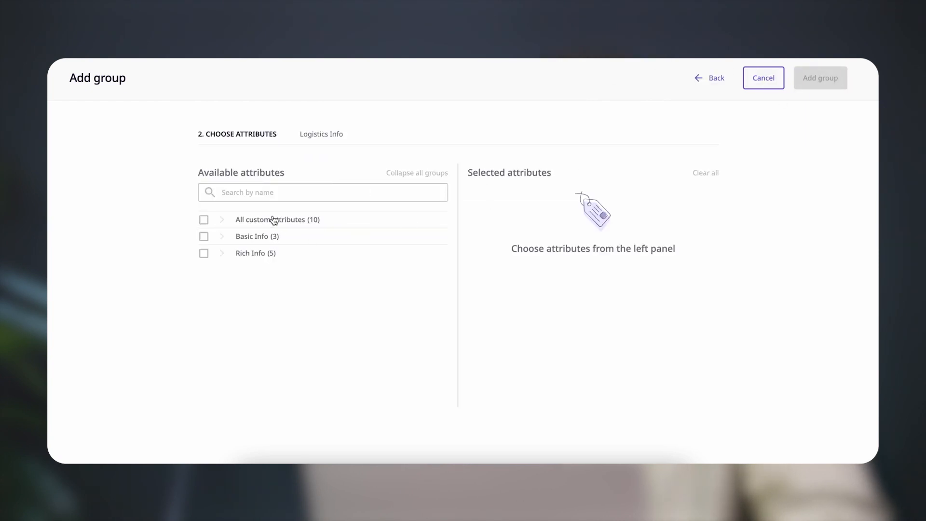
Create the Logistics Info group with the attributes ETA Stock Date and In Stock
click(303, 220)
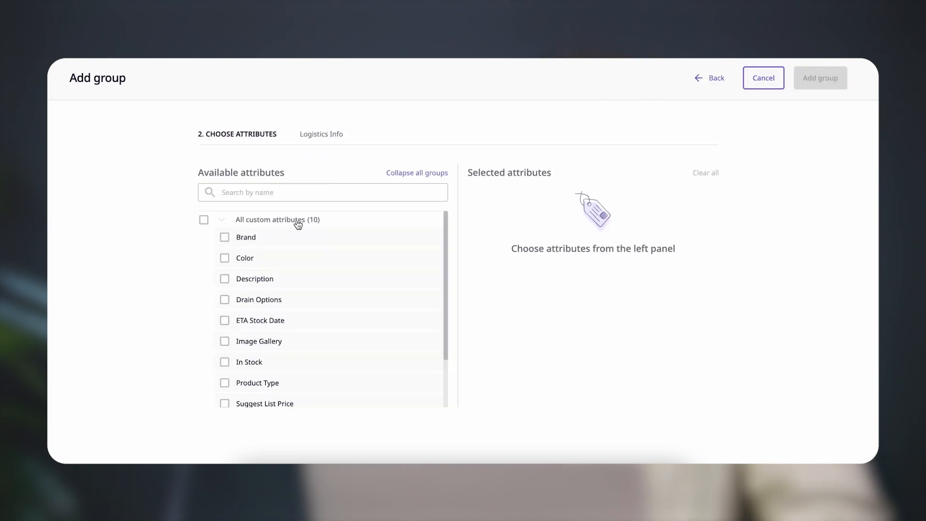
scroll(289, 256, down, 2)
click(225, 291)
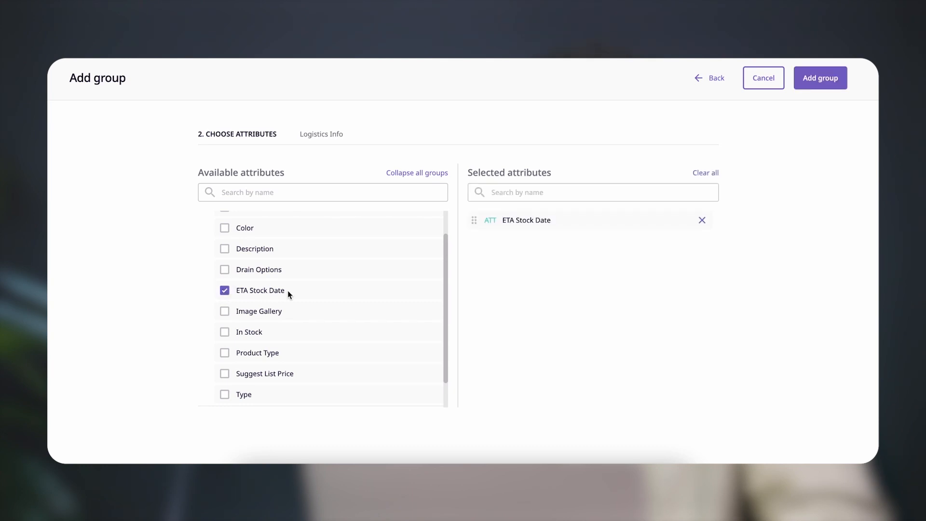
scroll(287, 291, down, 1)
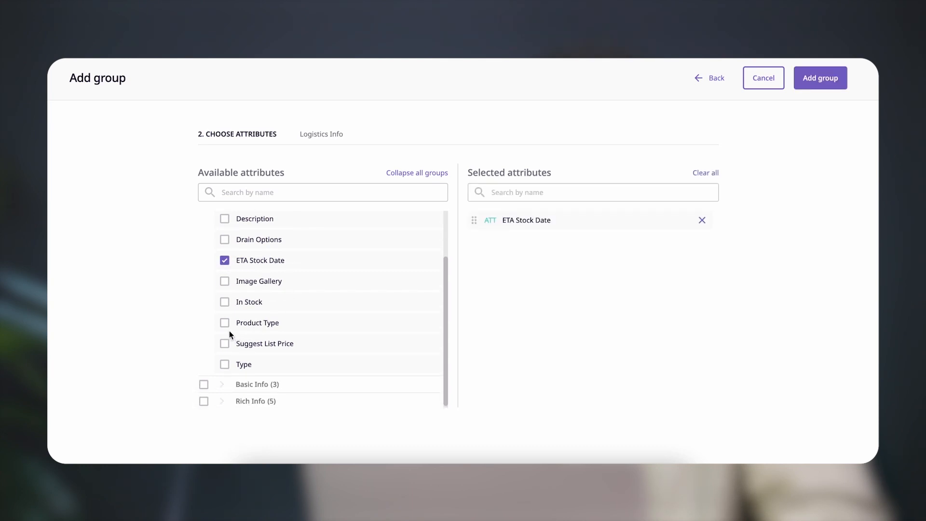
click(224, 302)
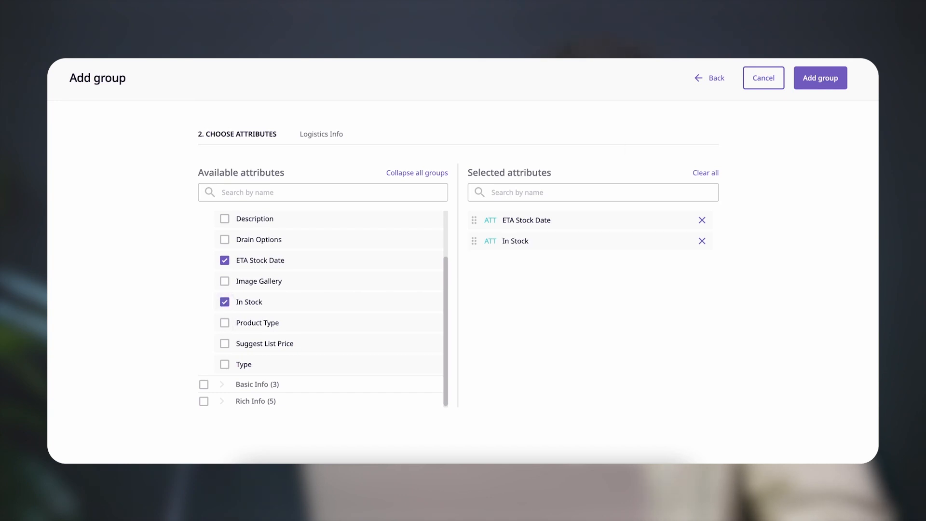
click(821, 82)
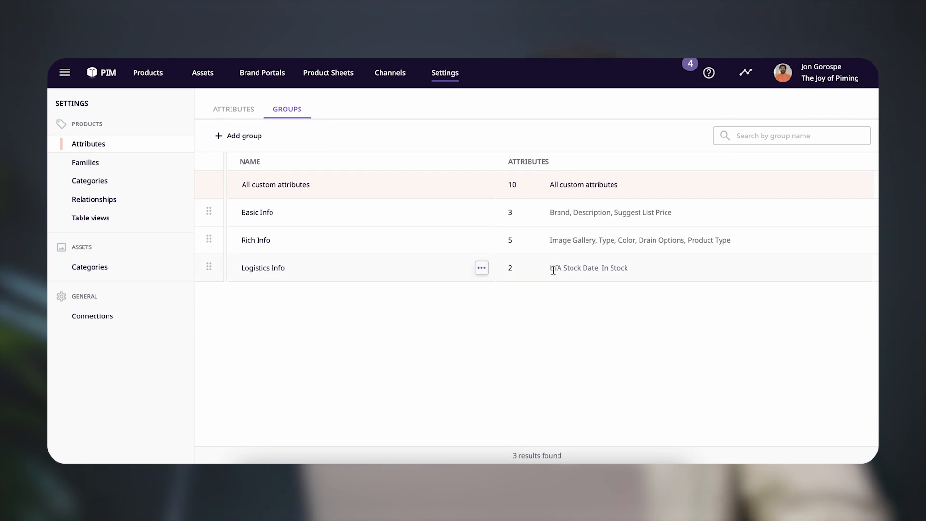
drag(552, 268, 631, 272)
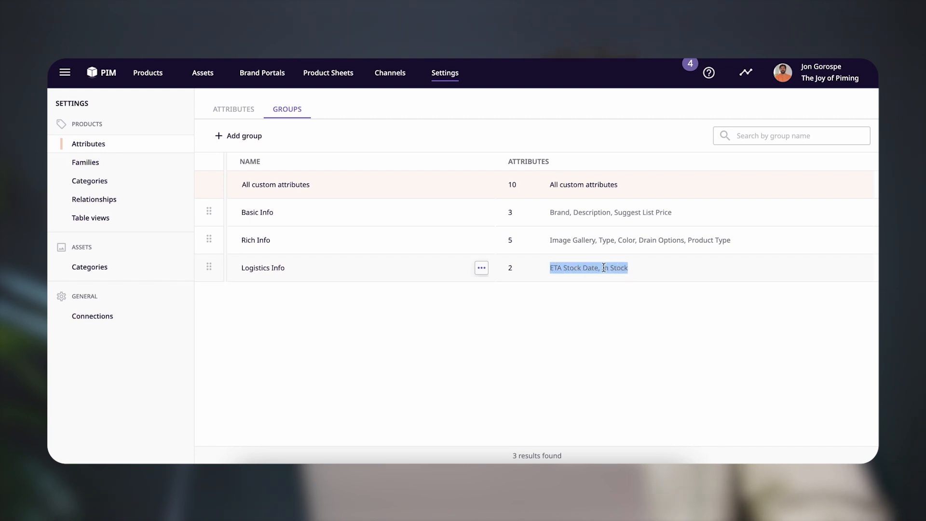
click(550, 267)
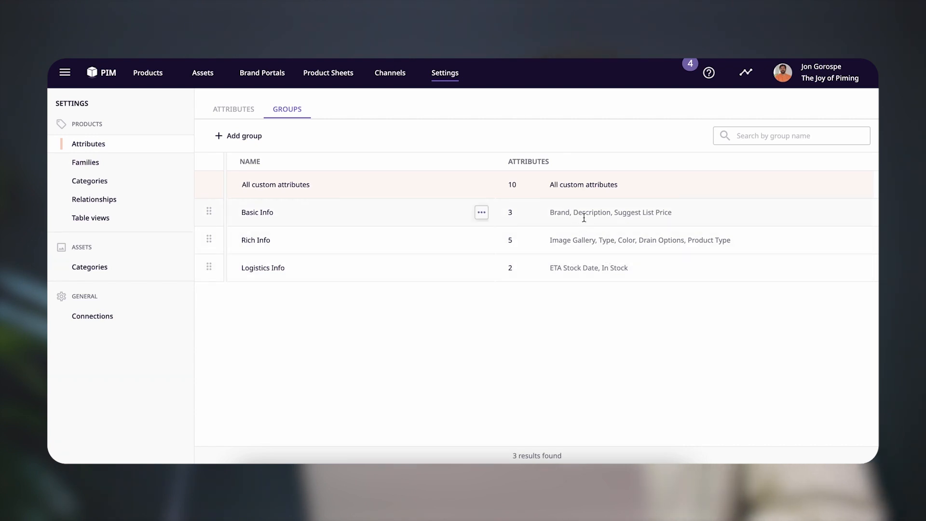
Open product MC99 from the product list and display its Basic Info attribute group
click(106, 74)
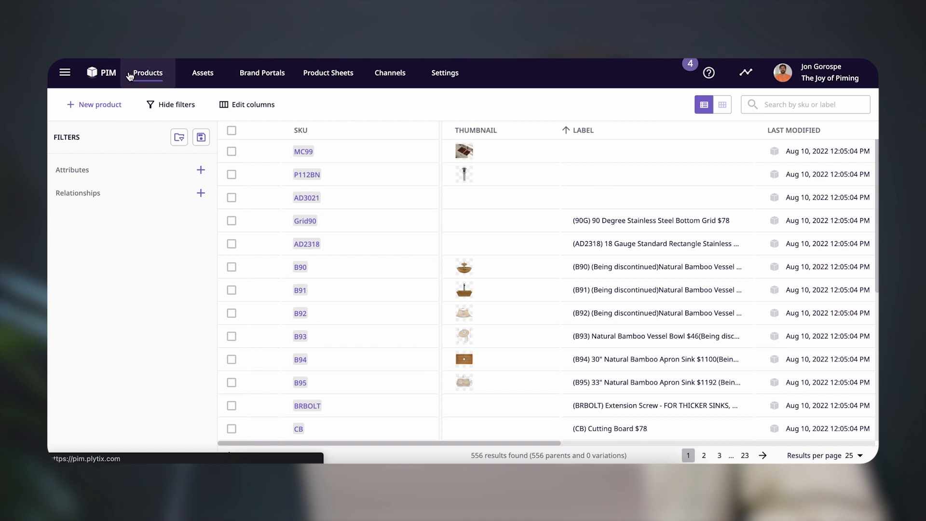
click(303, 152)
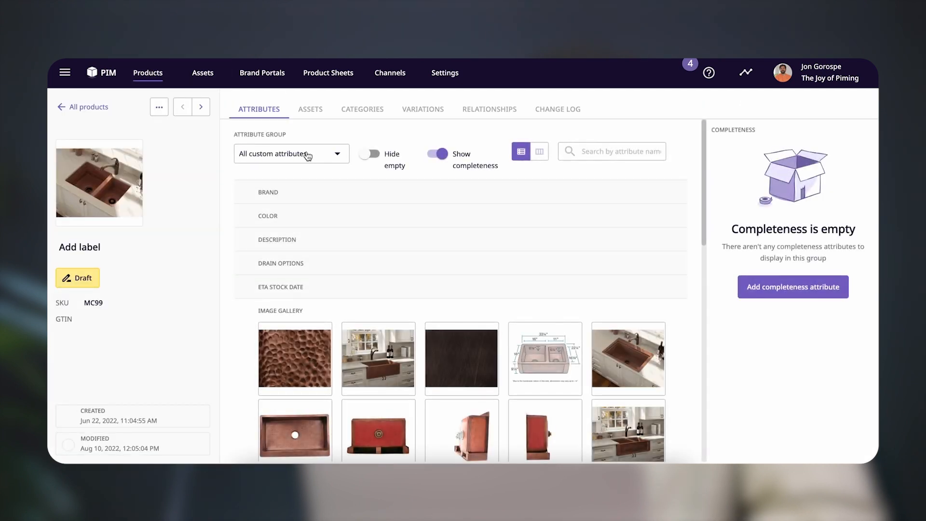
click(332, 161)
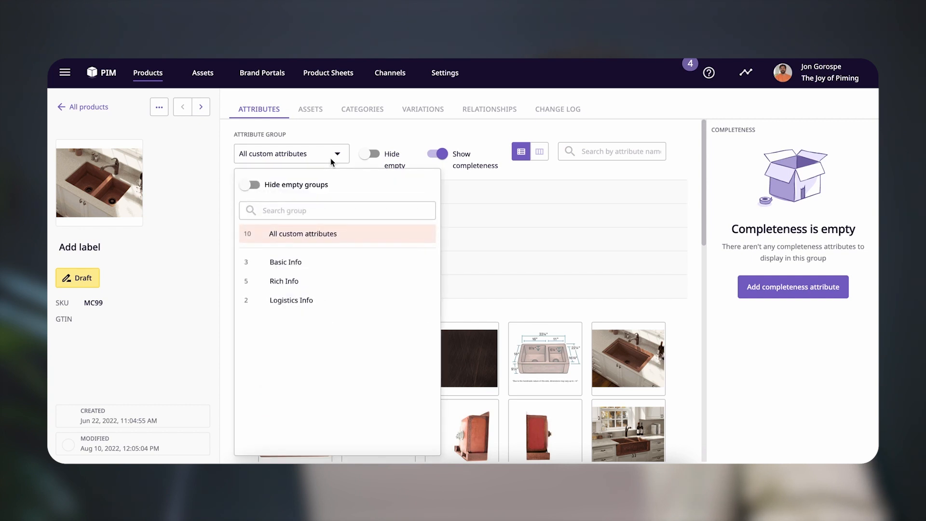
click(297, 265)
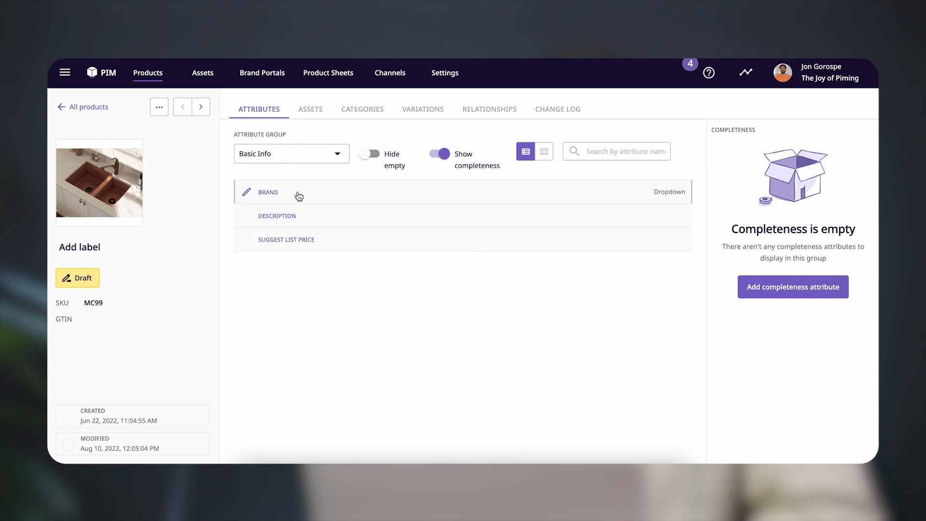
Display the Rich Info attribute group of product MC99 and look through its image gallery and remaining attributes
click(287, 160)
click(331, 281)
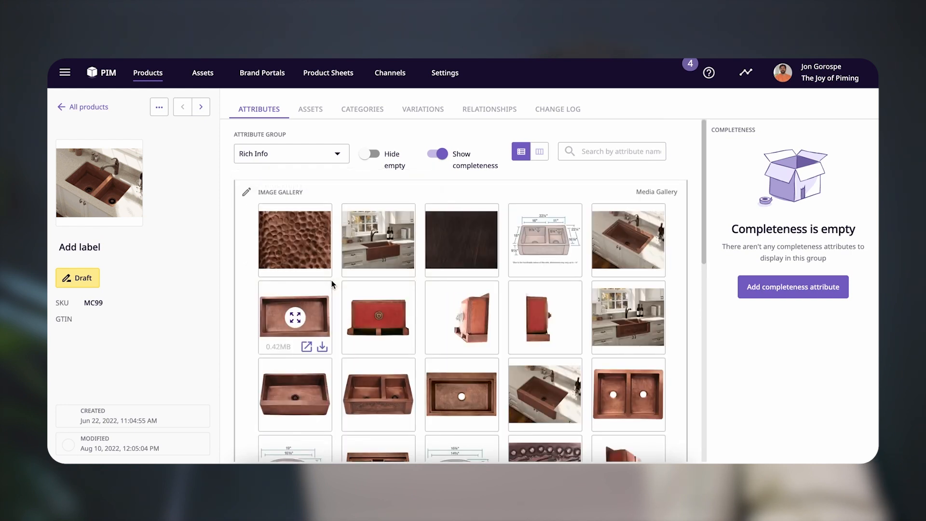
scroll(331, 278, down, 5)
scroll(333, 282, down, 5)
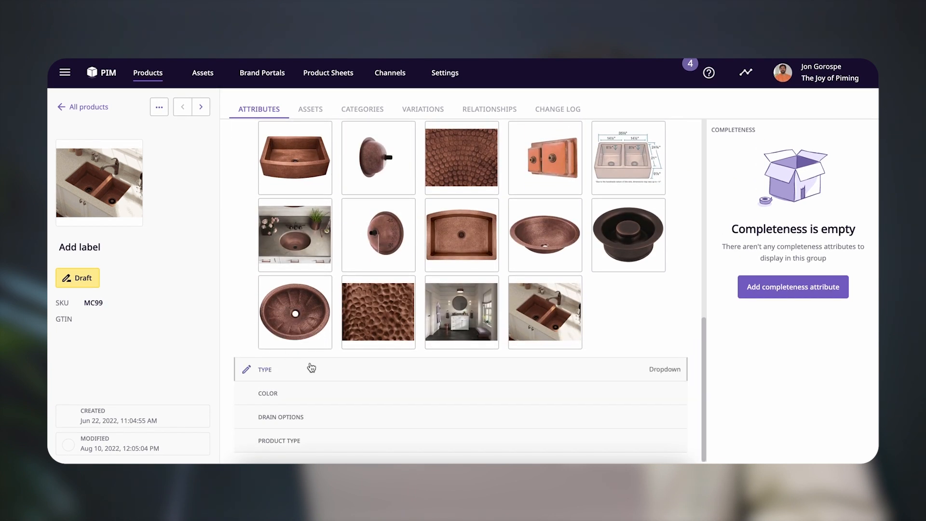
scroll(325, 332, up, 10)
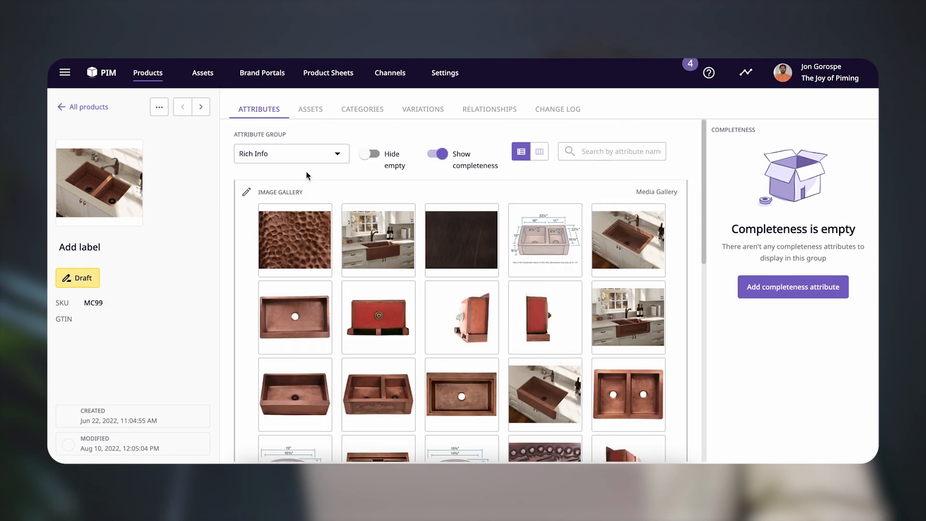
Display the product's Logistics Info attribute group and check its completeness section
click(305, 158)
click(309, 300)
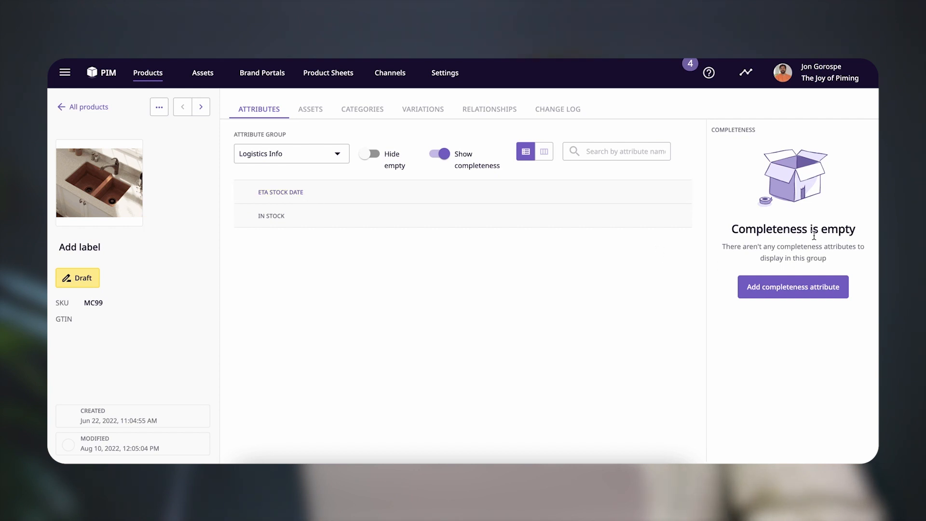
drag(739, 225, 855, 228)
click(780, 229)
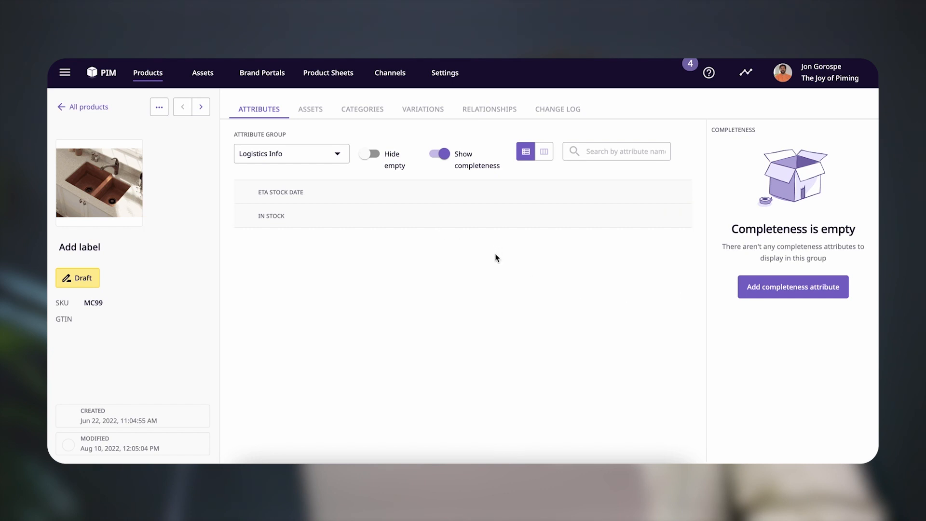
Start a new attribute in the settings and name it Basic Info Complete
click(447, 75)
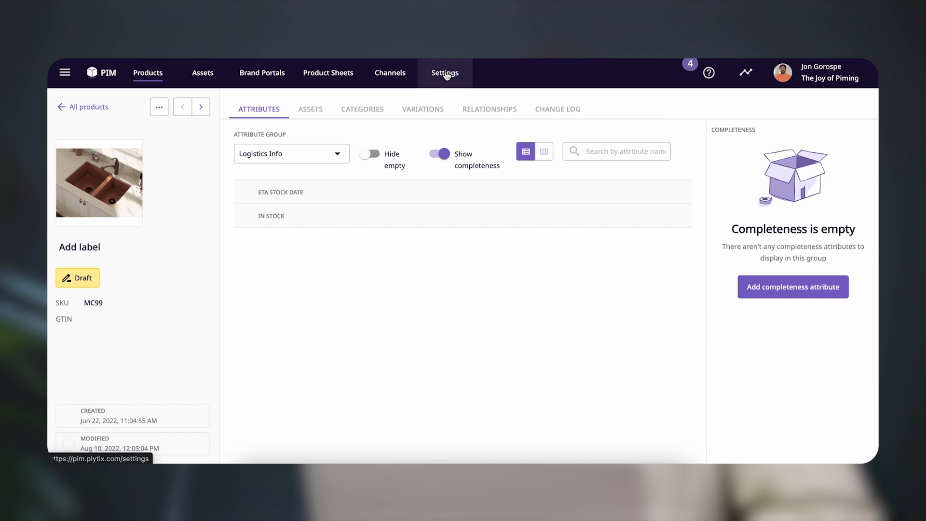
click(263, 137)
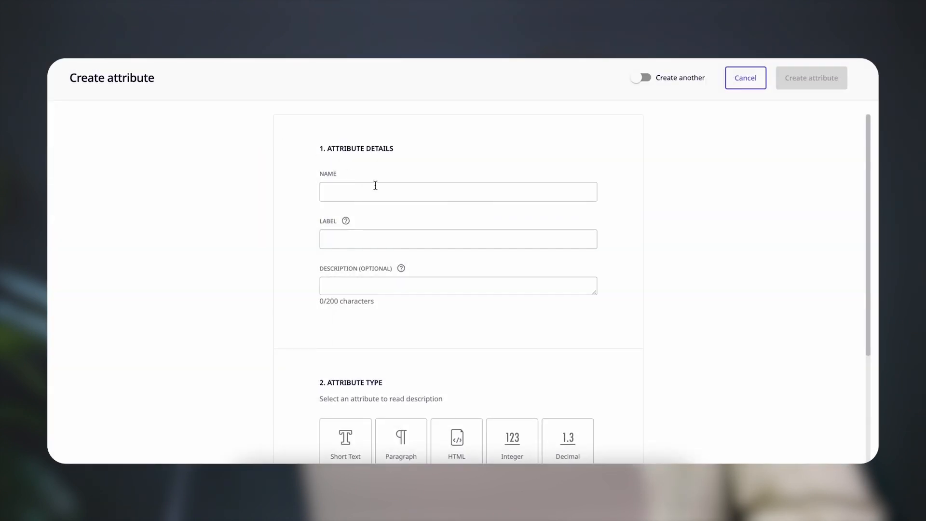
click(375, 186)
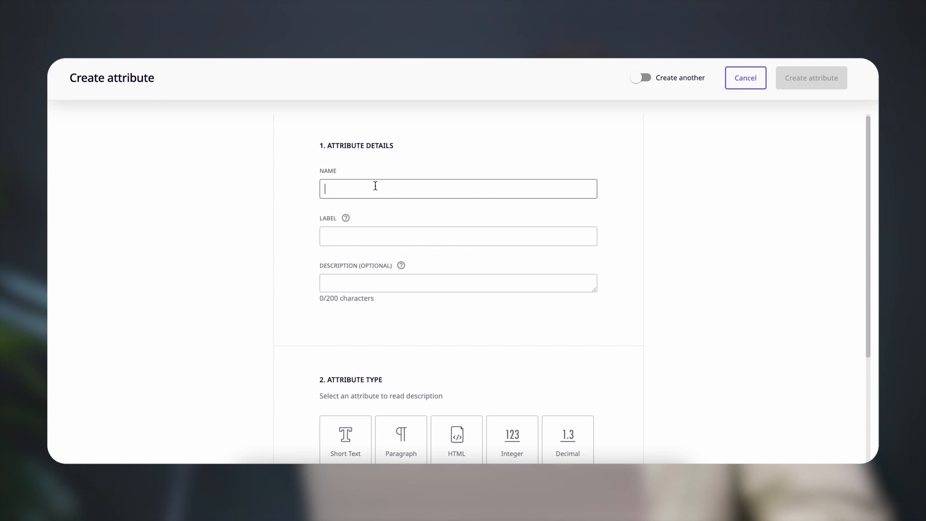
text(Basic Info Complete)
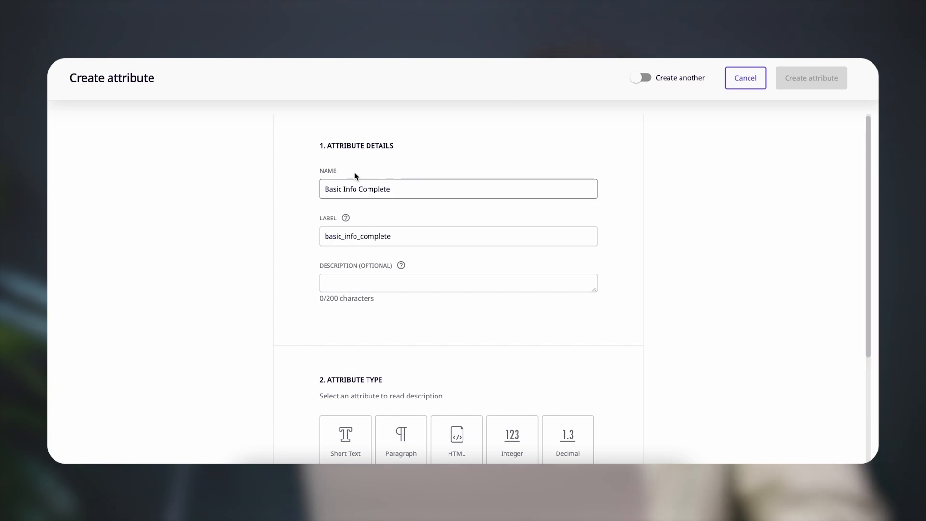
Create it as a Completeness attribute tracking the whole Basic Info group, with Create another enabled
scroll(417, 215, down, 3)
click(451, 416)
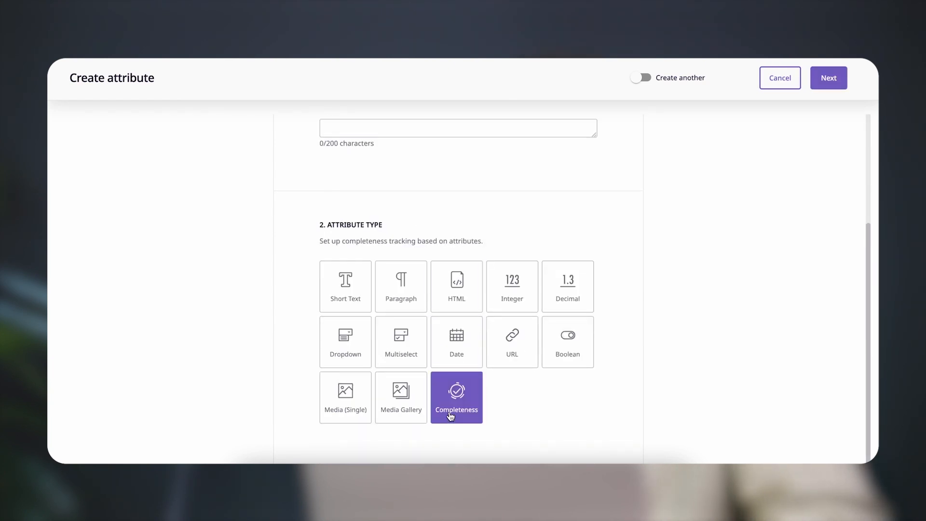
click(645, 81)
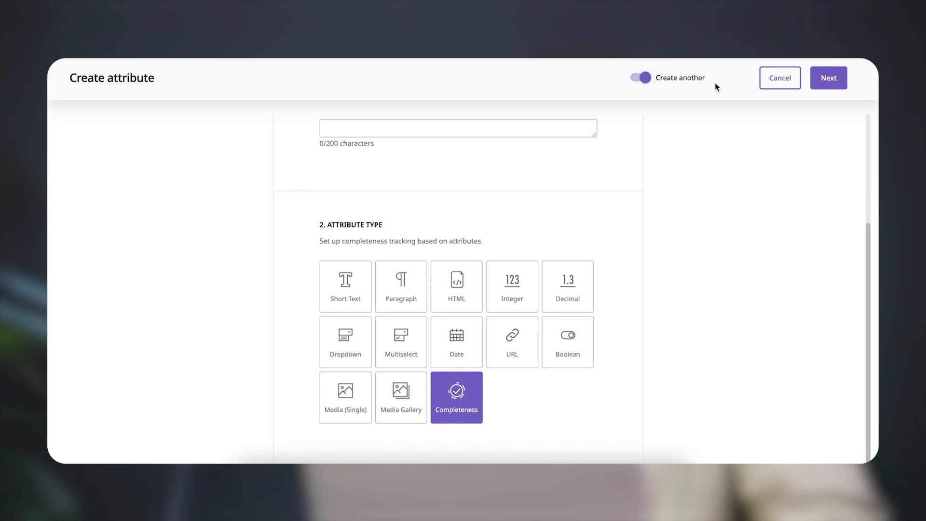
click(830, 83)
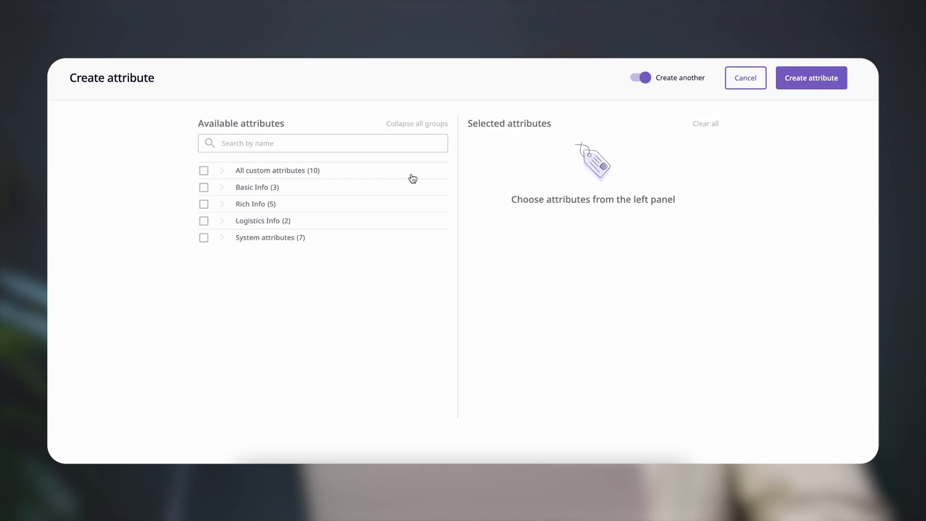
click(204, 187)
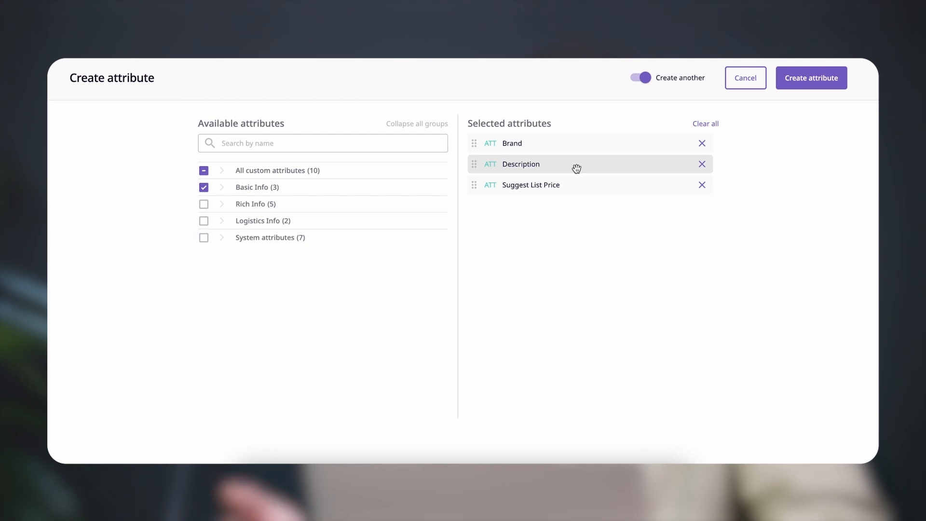
click(795, 87)
Create a Completeness attribute named Rich Info Complete that tracks the whole Rich Info group
click(542, 193)
text(Rich )
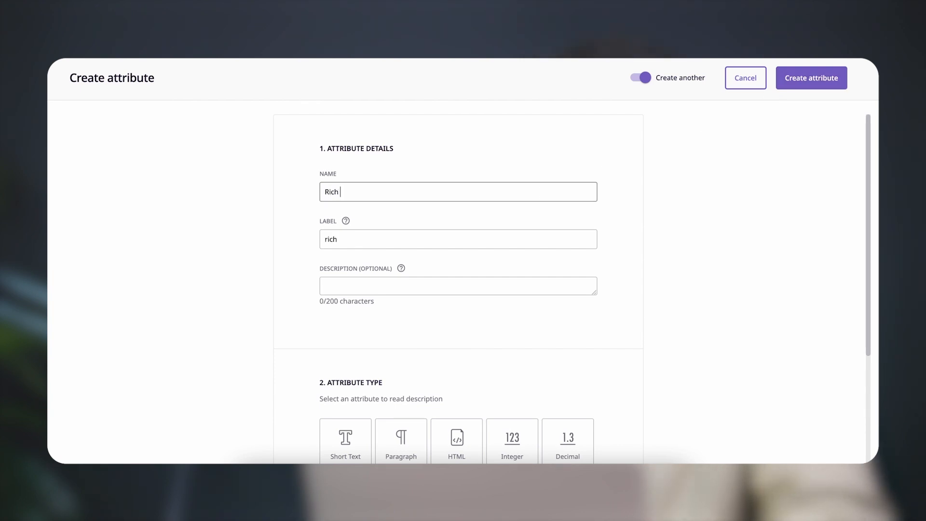
text(Info Complete)
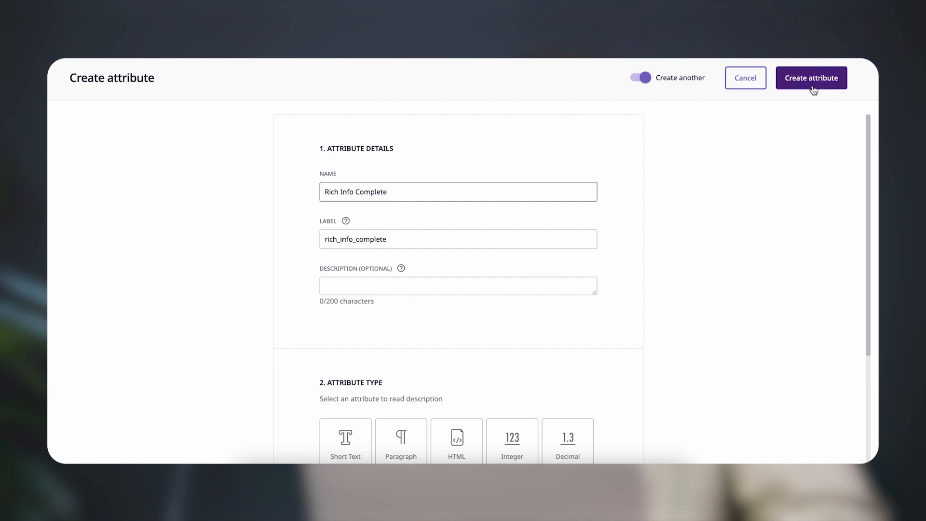
scroll(632, 270, down, 3)
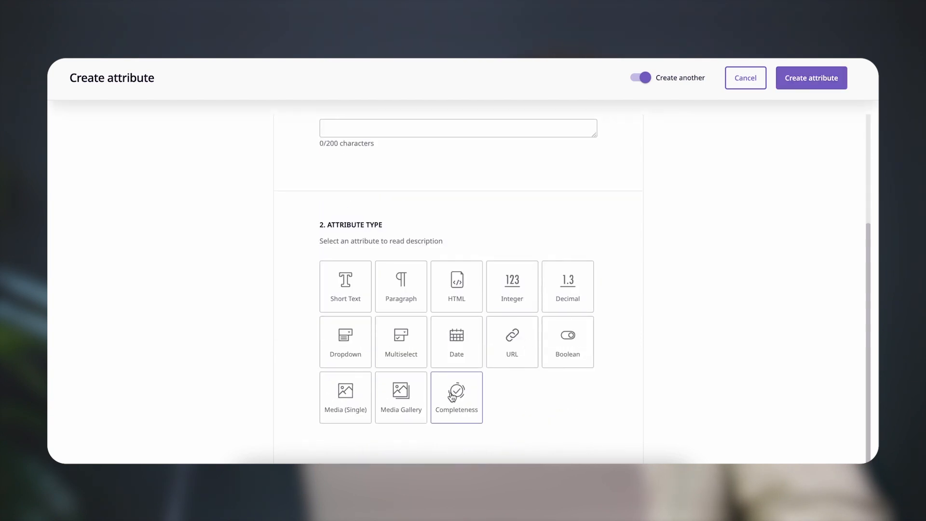
click(447, 405)
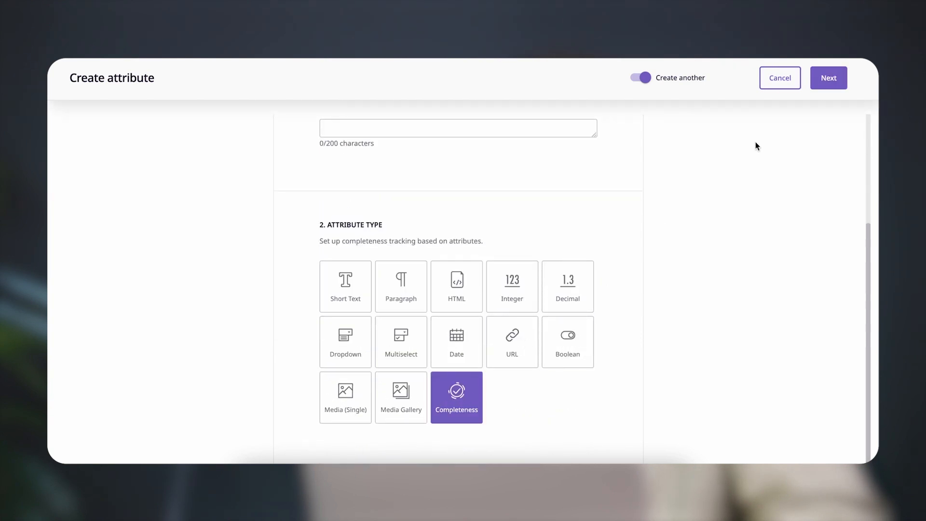
click(827, 81)
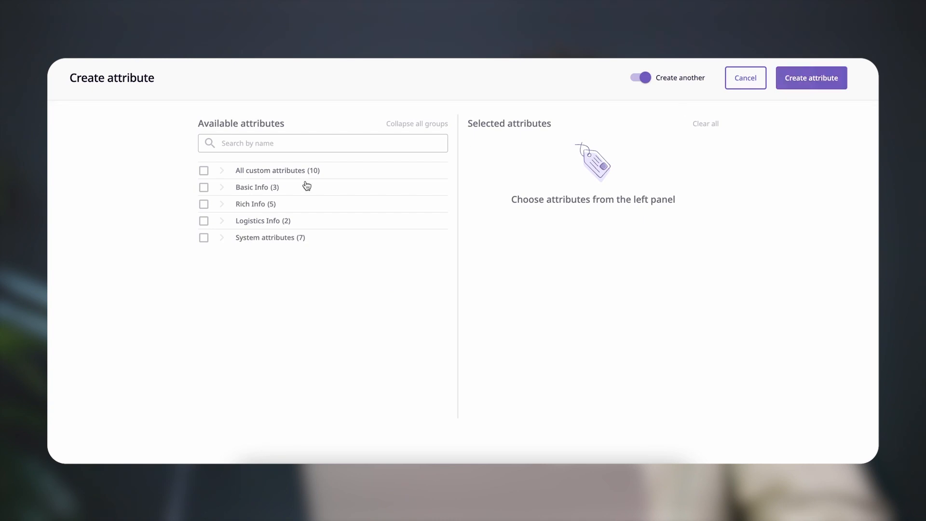
click(204, 208)
click(805, 90)
Name the third completeness attribute Logistics Complete
click(486, 192)
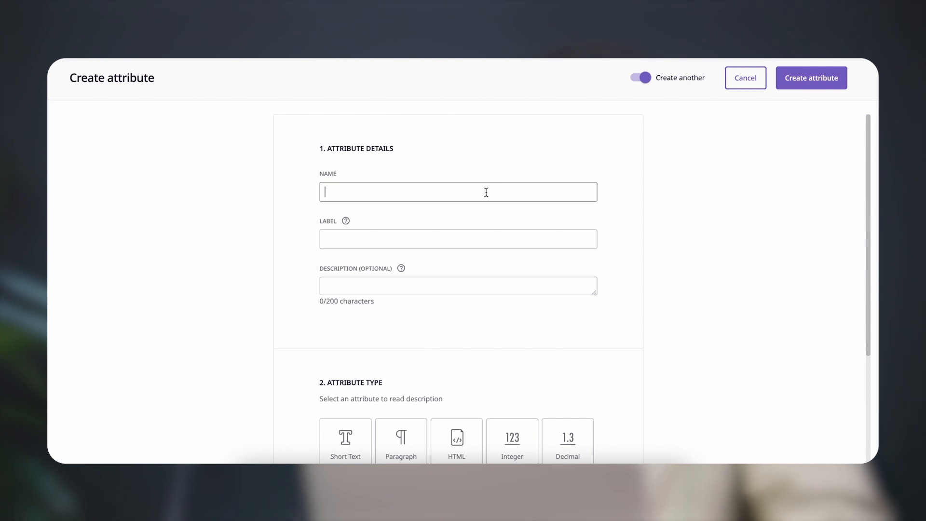
text(Logistsc C)
key(BackSpace)
key(BackSpace)
key(BackSpace)
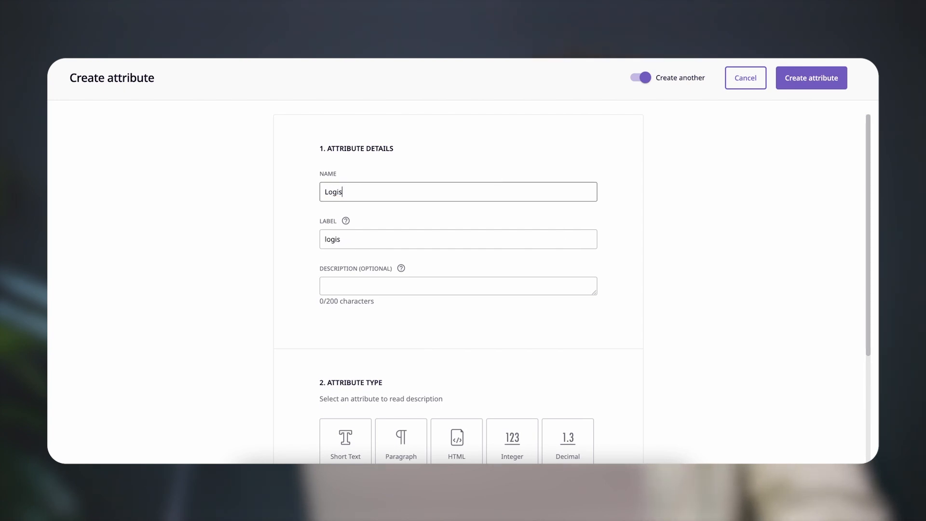
text(tics Compl)
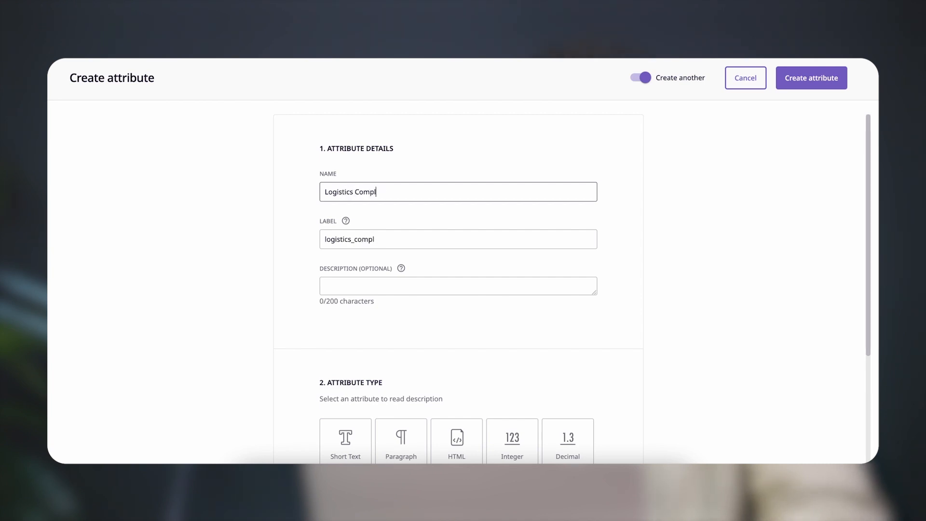
text(tee)
Set the attribute type to Completeness and proceed to choosing the attributes it tracks
scroll(641, 212, down, 3)
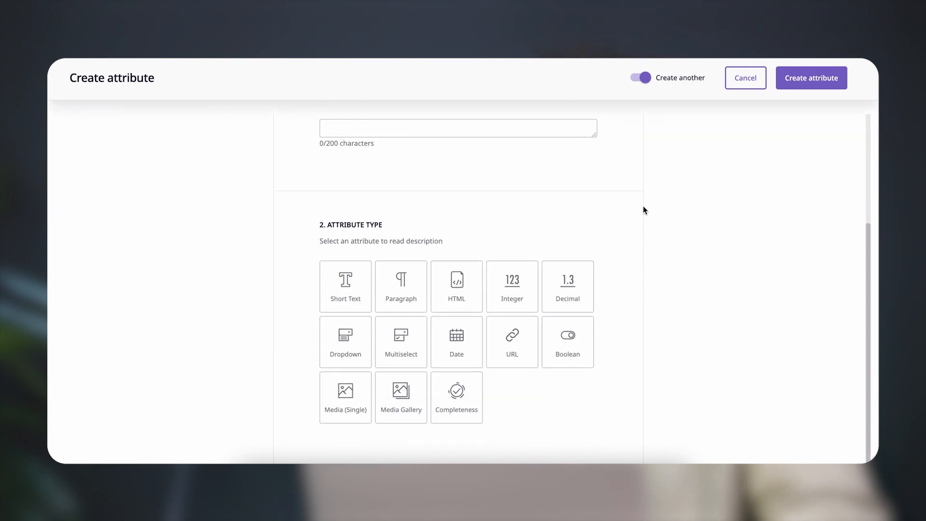
click(456, 394)
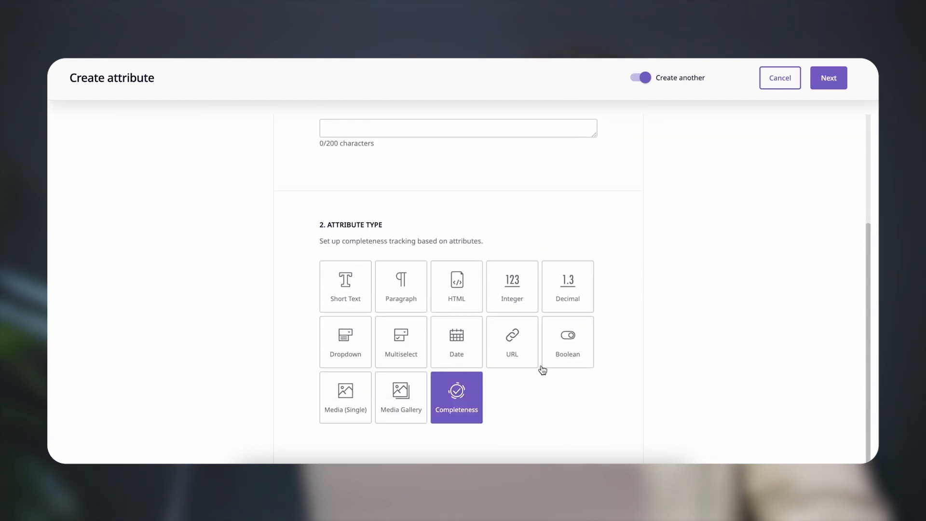
click(836, 86)
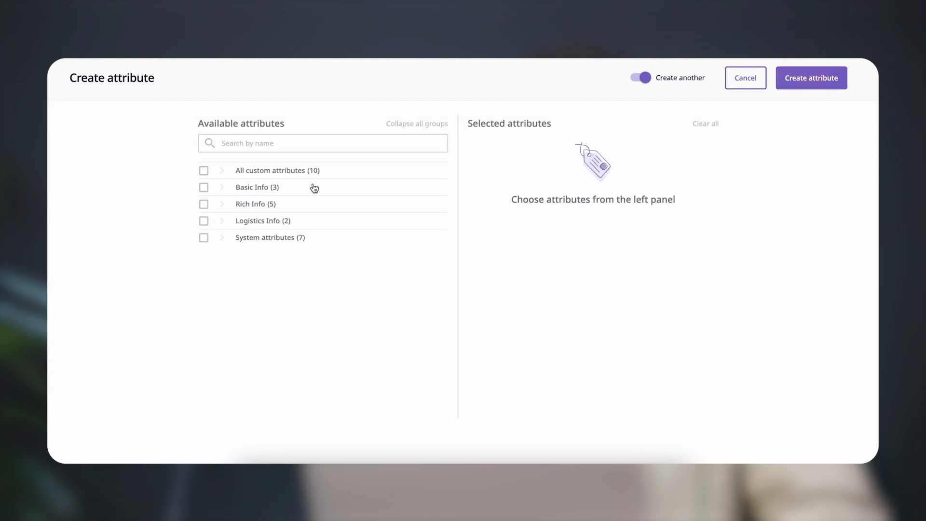
Track the whole Logistics Info group with the new completeness attribute, create it and leave attribute creation
click(203, 221)
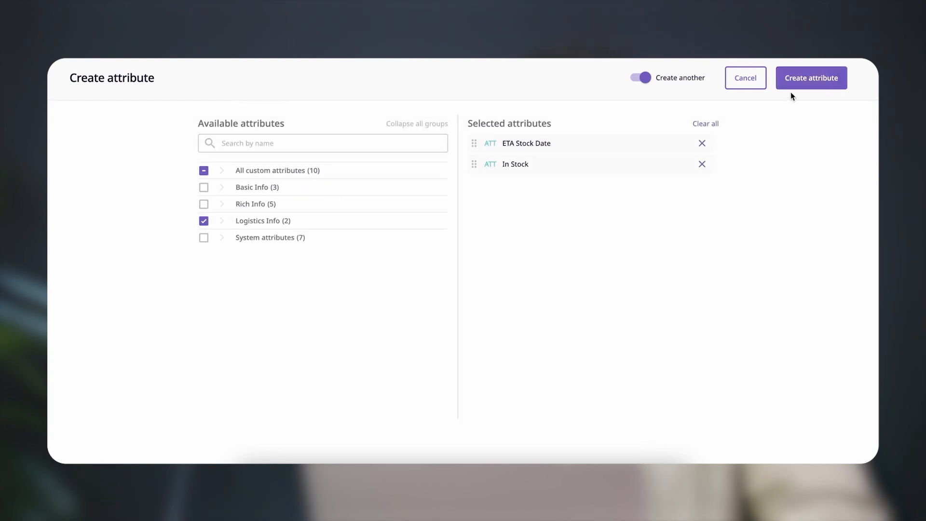
click(806, 85)
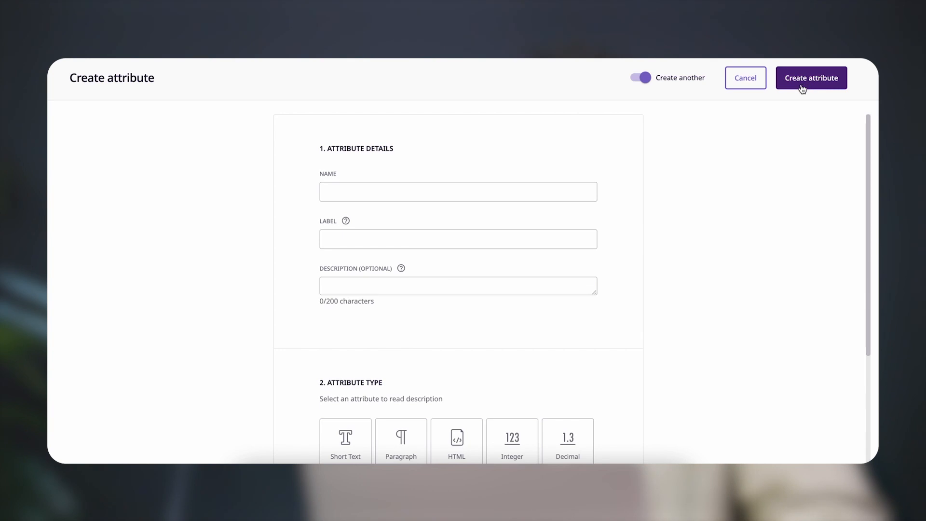
click(745, 82)
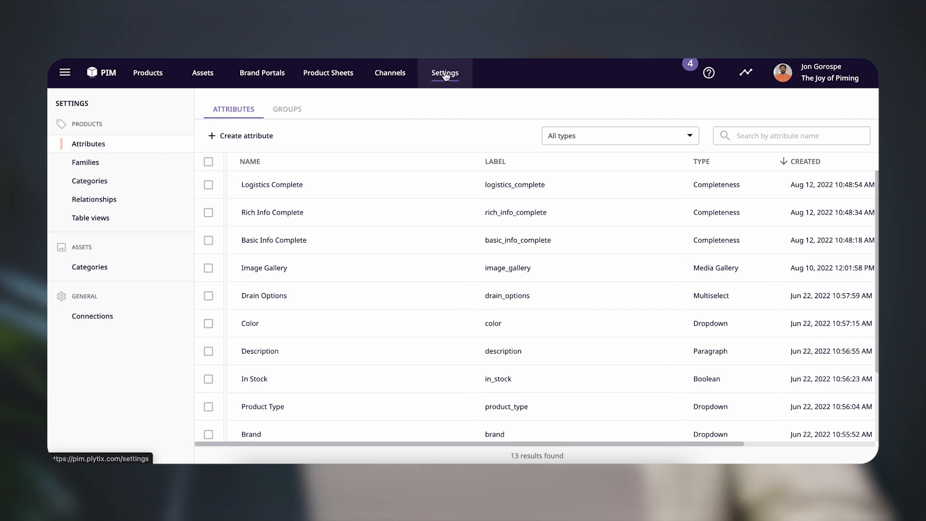
Add the Basic Info Complete attribute to the Basic Info attribute group and save the group
click(283, 113)
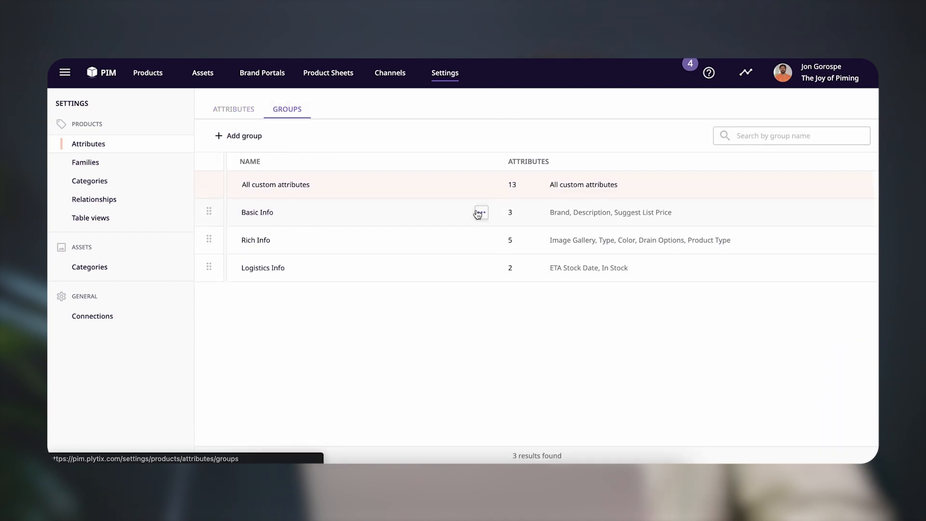
click(482, 213)
click(497, 235)
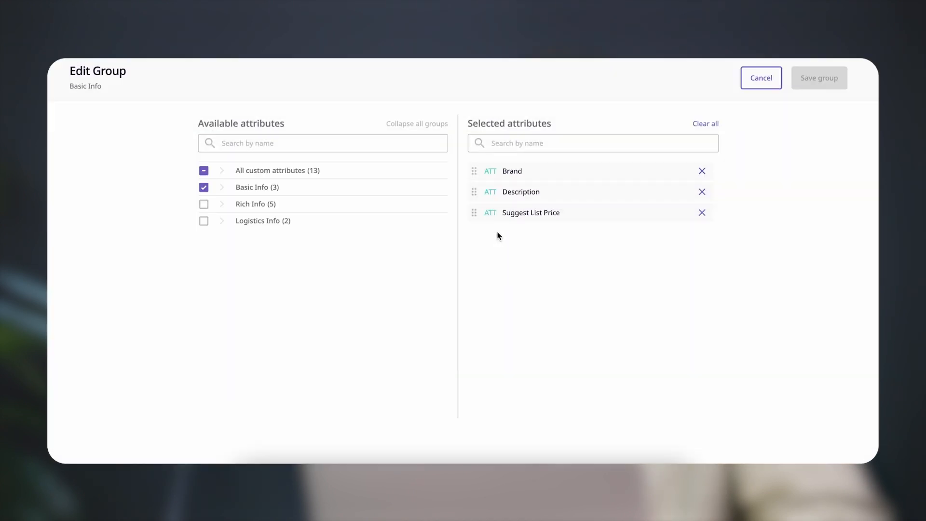
click(241, 143)
text(bas)
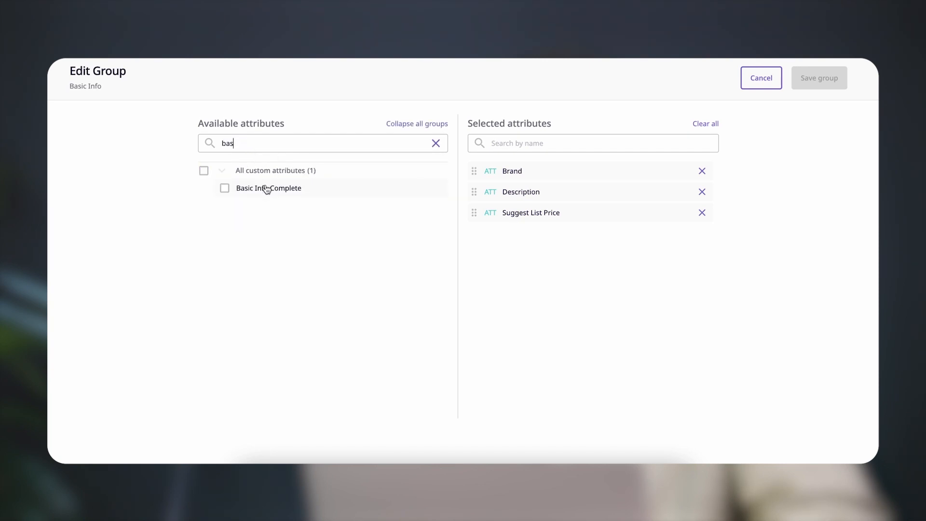
click(265, 187)
click(836, 80)
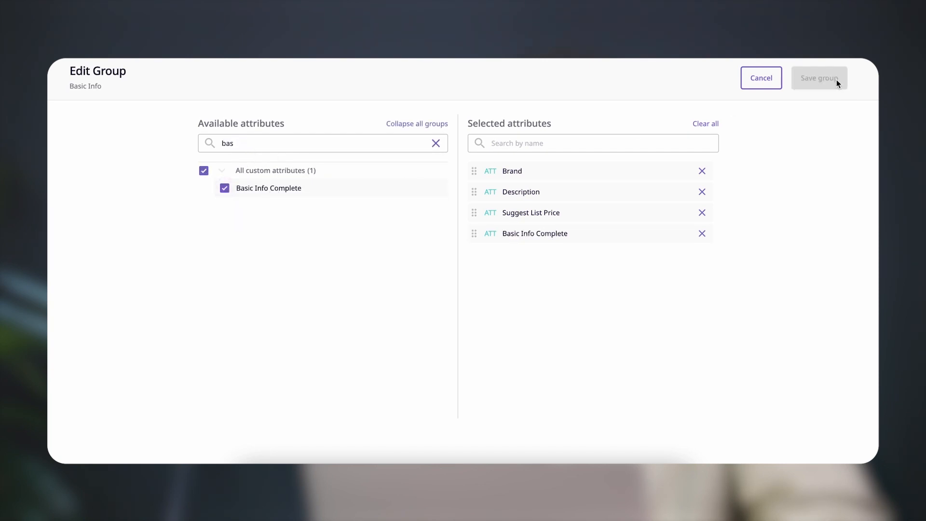
Add the Rich Info Complete attribute to the Rich Info attribute group and save the group
click(482, 240)
click(505, 265)
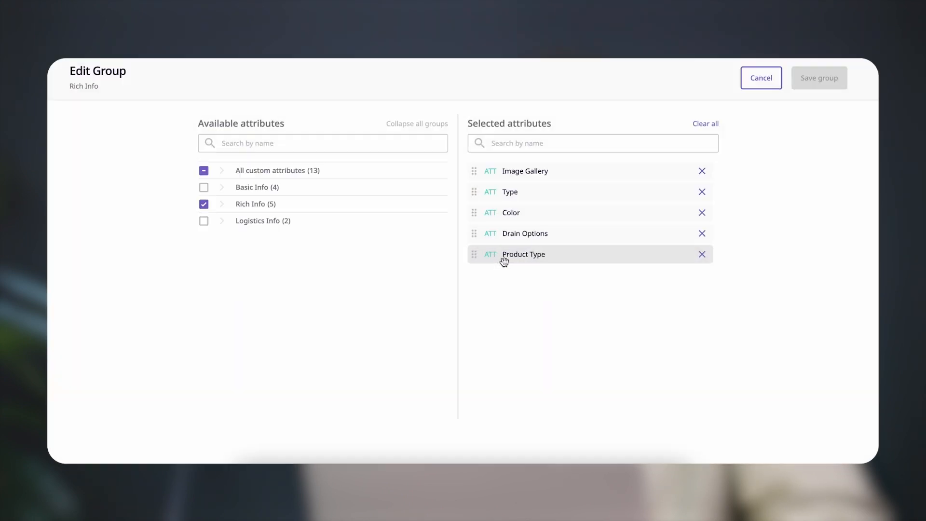
click(315, 143)
text(rich)
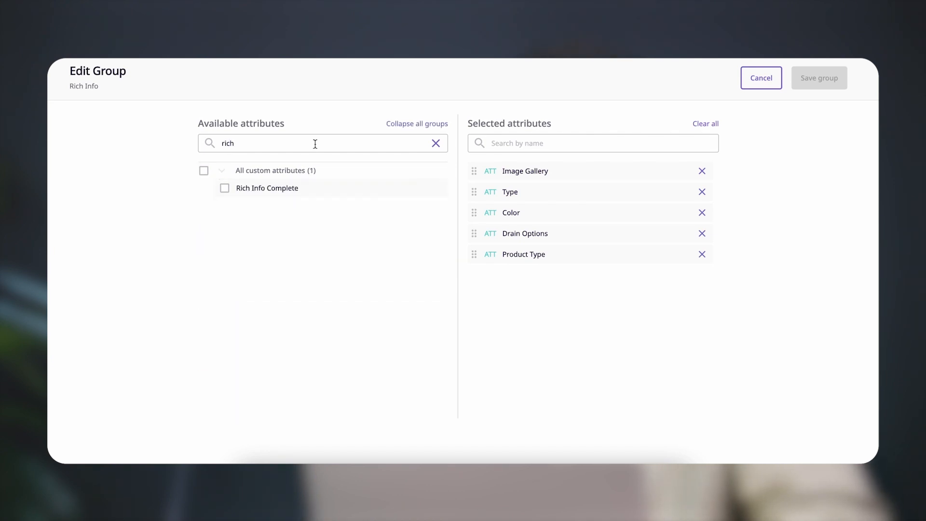
click(225, 189)
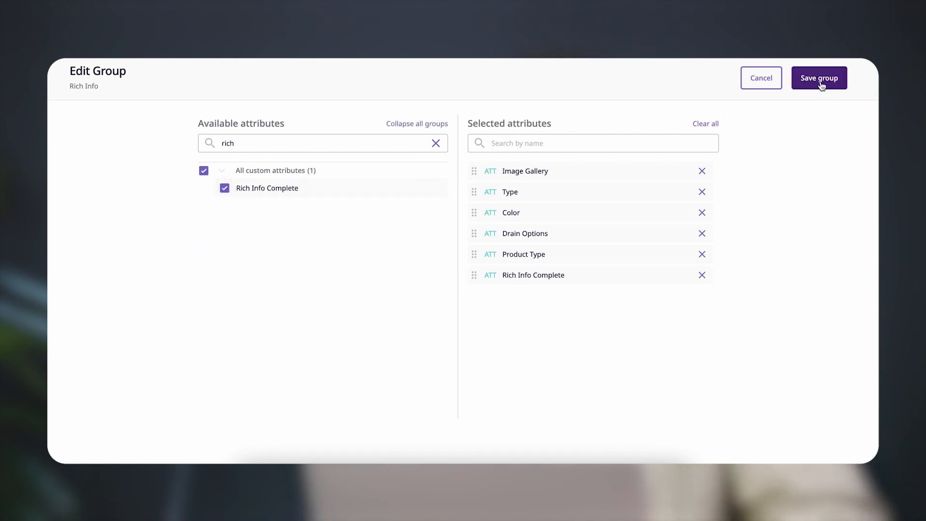
click(820, 79)
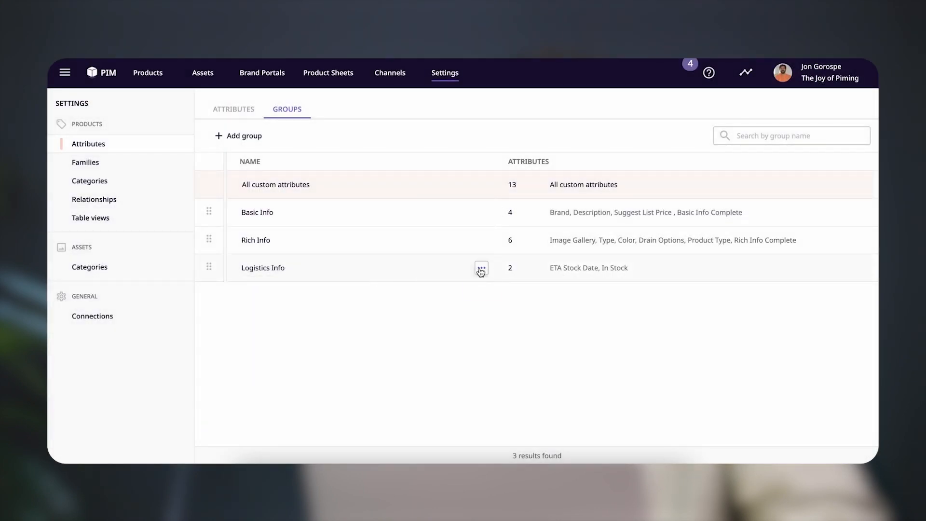
Add the Logistics Complete attribute to the Logistics Info attribute group and save the group
click(485, 270)
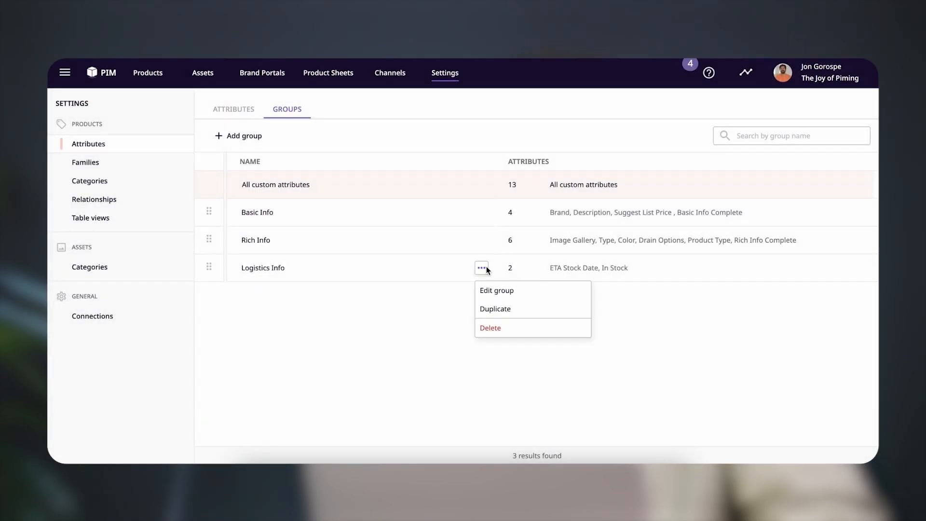
click(496, 292)
click(325, 142)
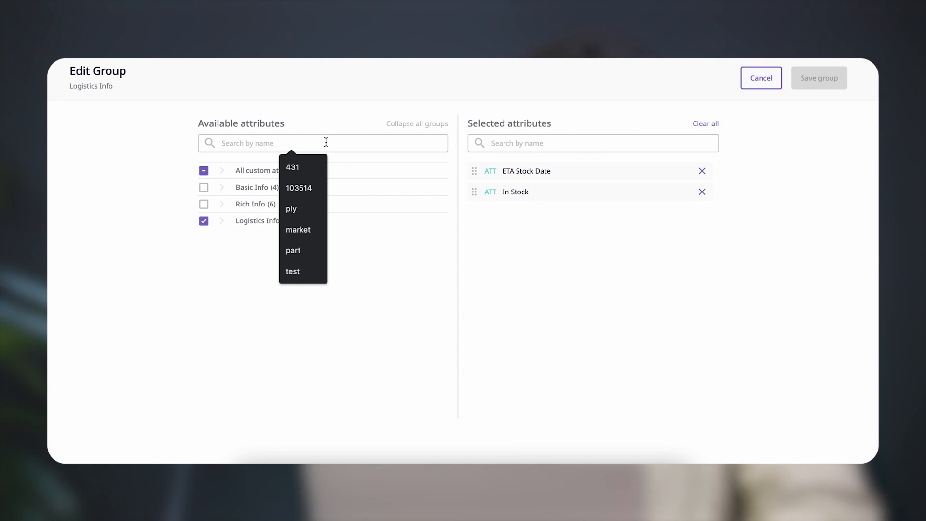
text(logi)
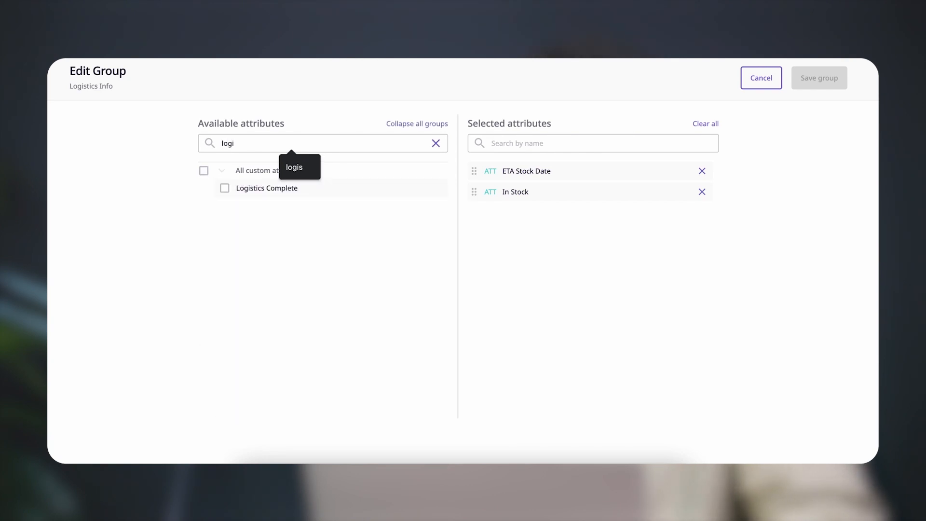
click(226, 189)
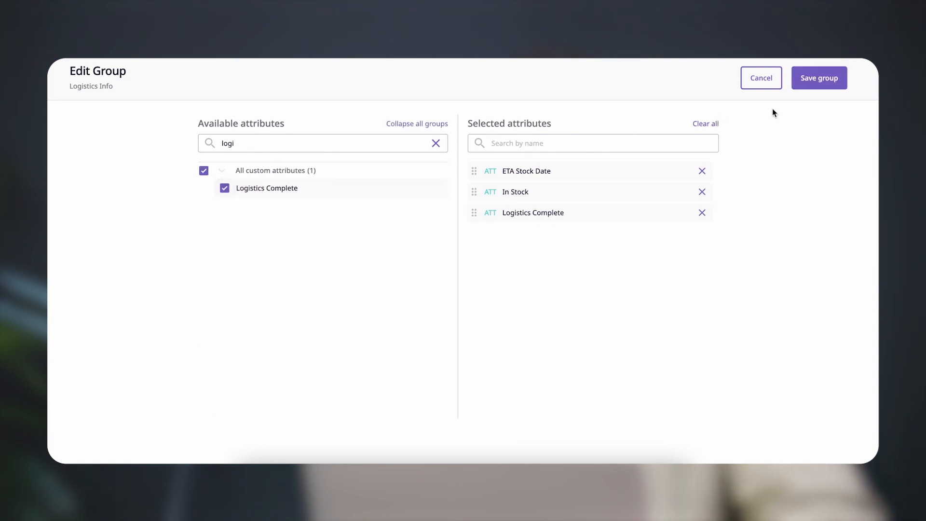
click(816, 81)
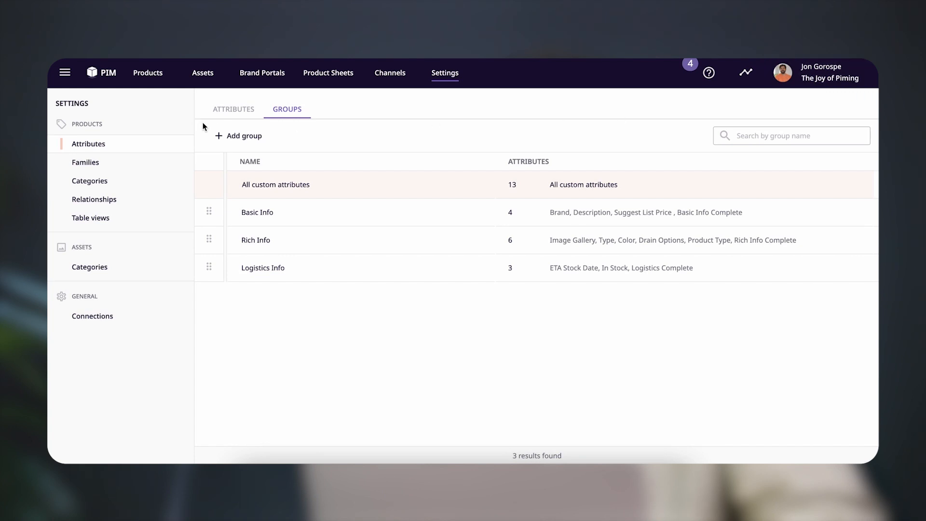
Open product MC99 and review its completeness for the Logistics Info, Basic Info and Rich Info groups
click(110, 73)
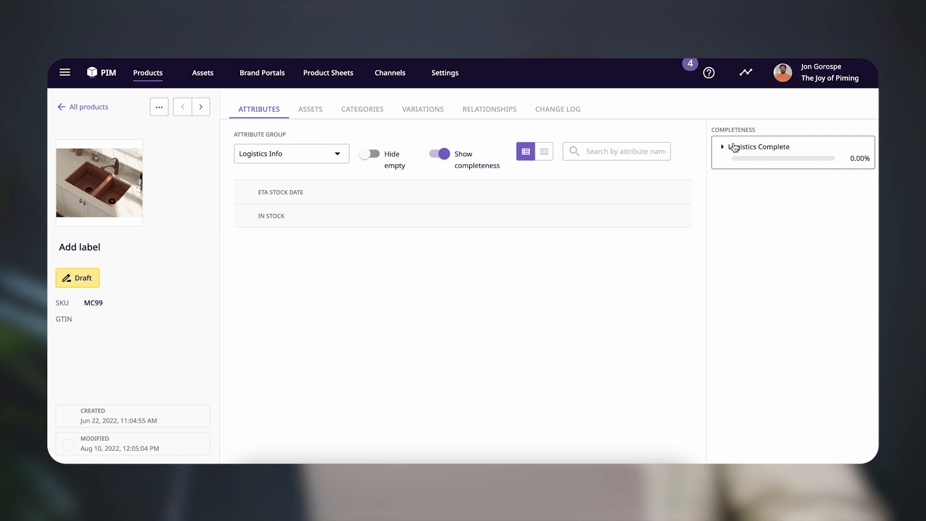
click(274, 153)
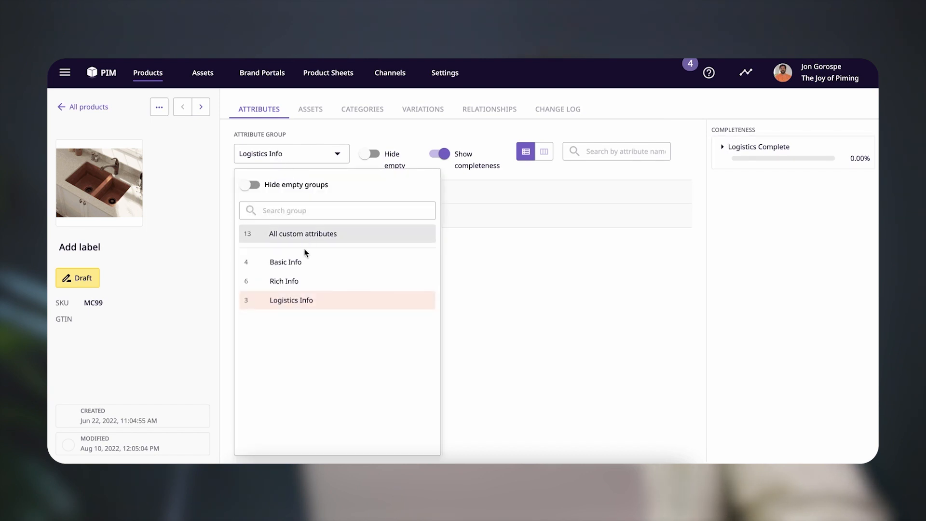
click(303, 265)
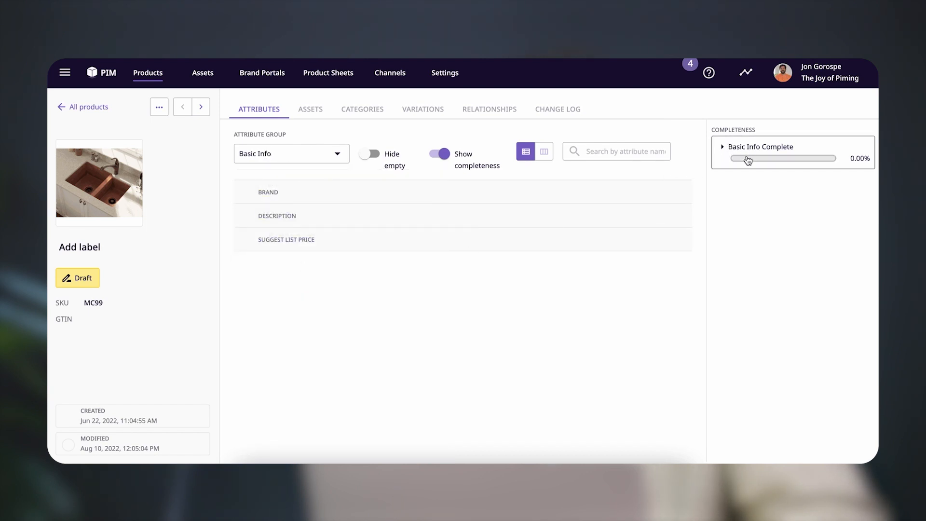
click(327, 162)
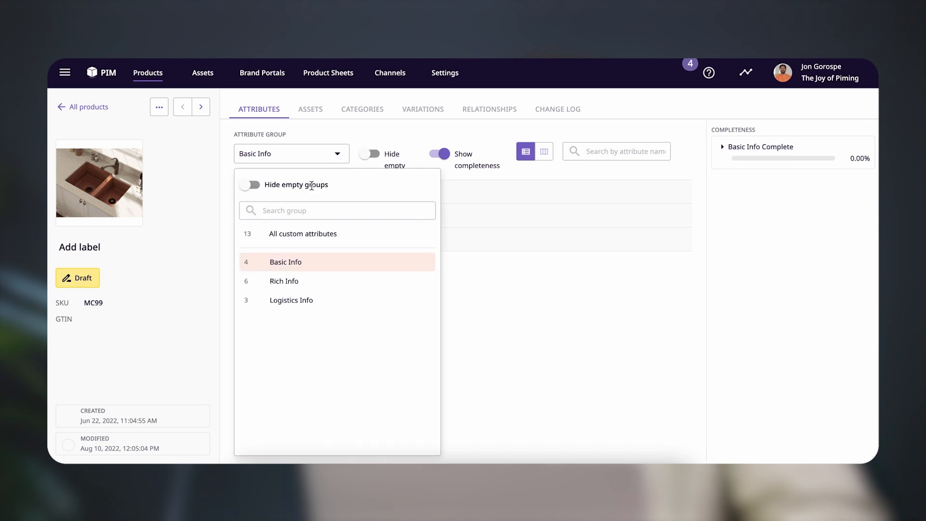
click(320, 282)
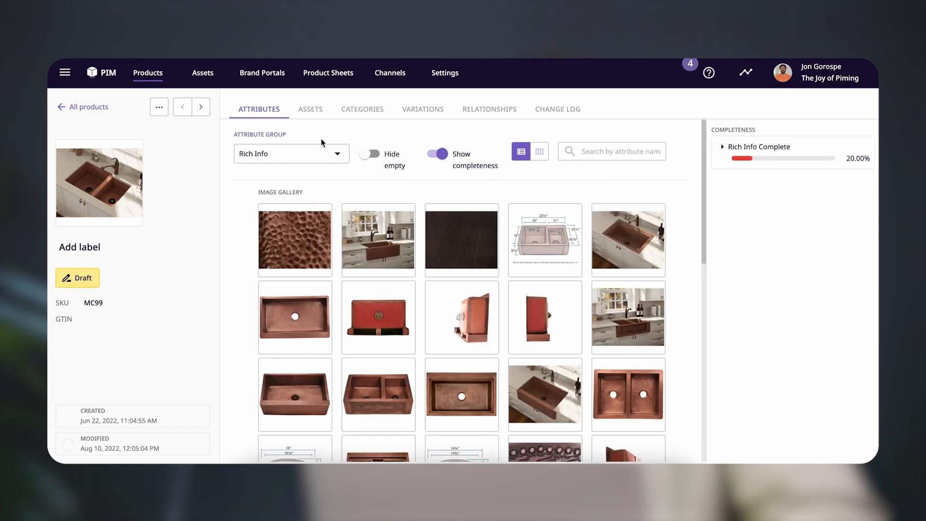
Set the product's Brand in the Basic Info group to Sinkxs and save the change
click(293, 157)
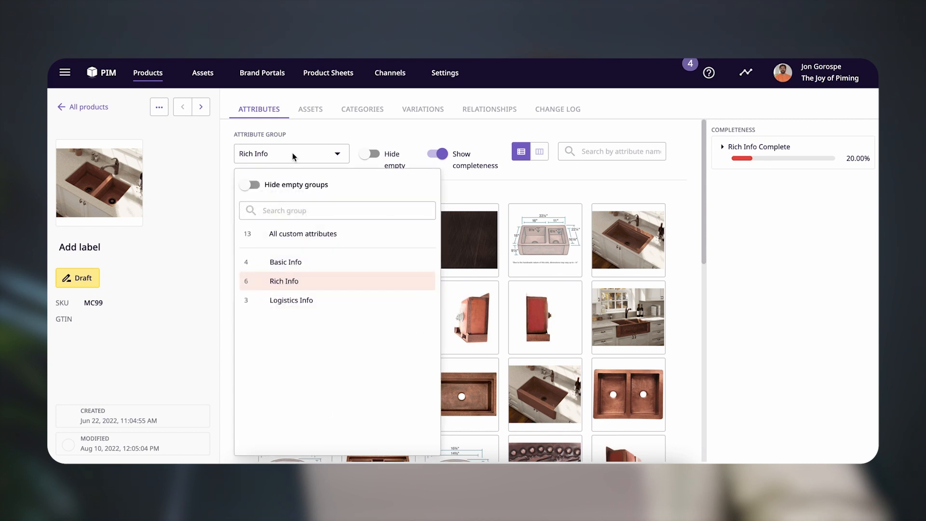
click(302, 263)
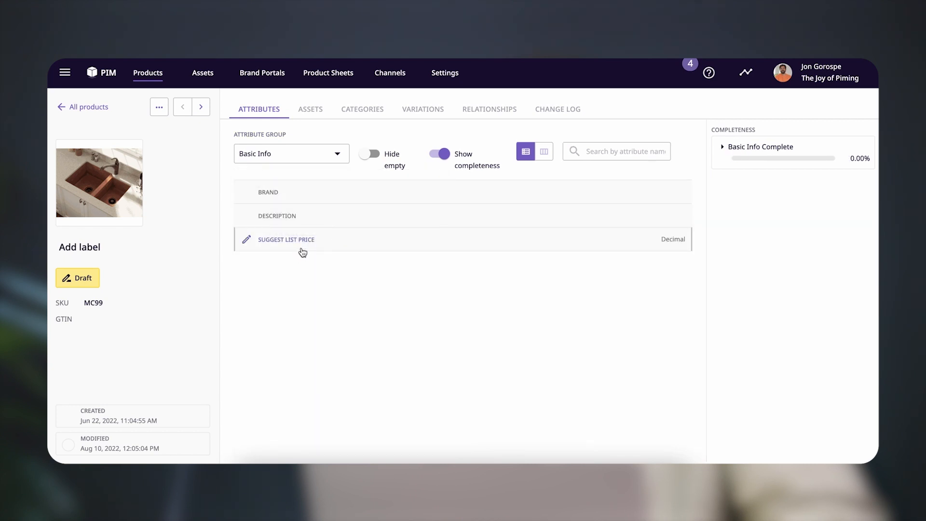
click(290, 192)
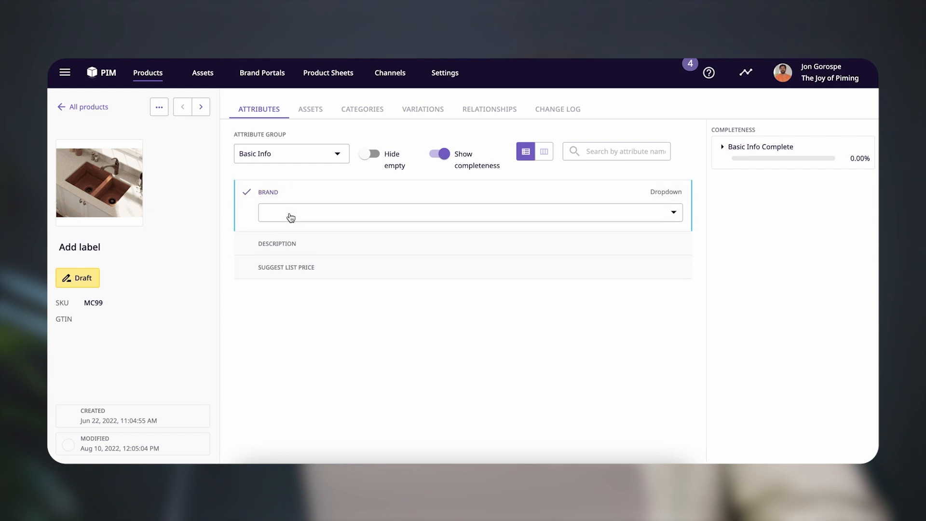
click(291, 214)
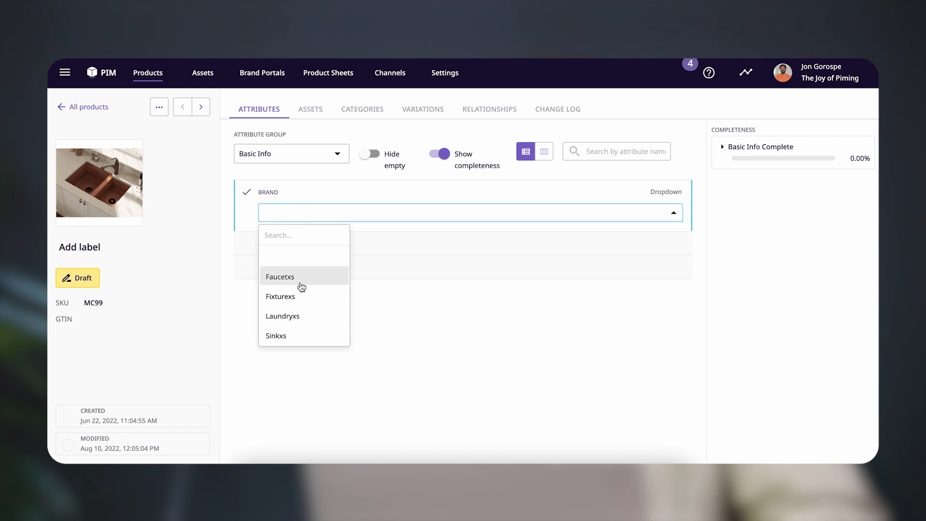
click(308, 336)
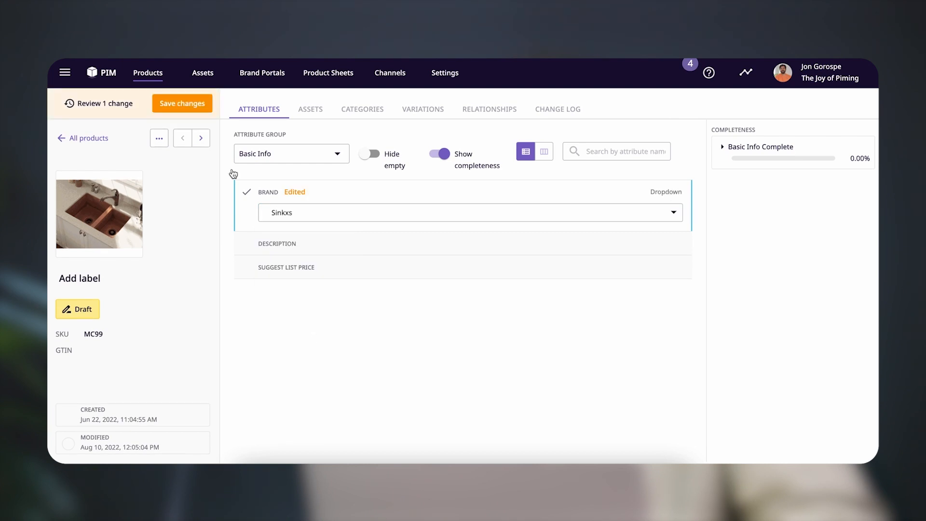
click(202, 105)
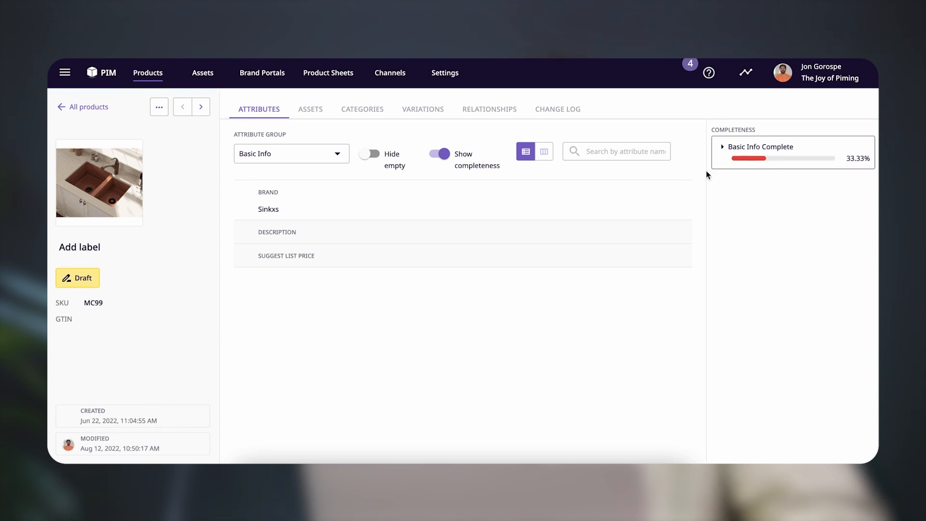
Enter "This is a sample" as the product's Description and save the change
click(407, 237)
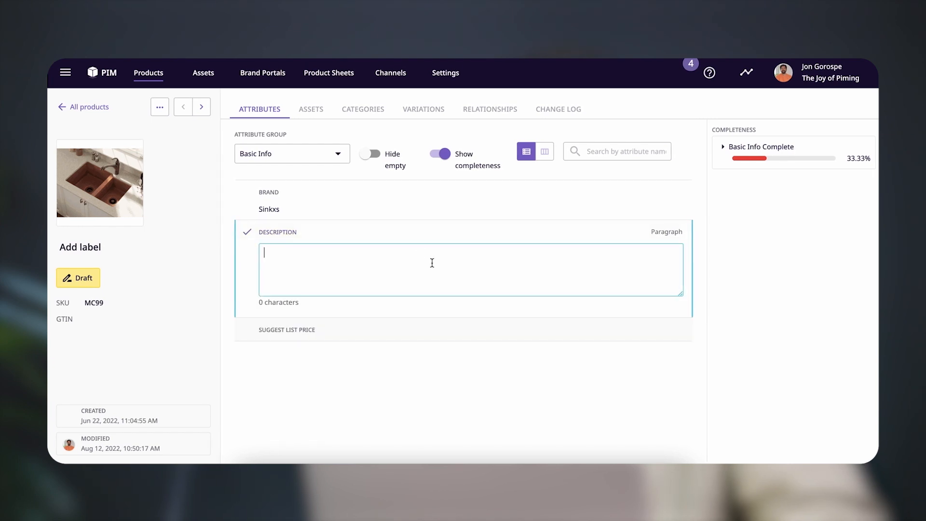
text(This is a sample)
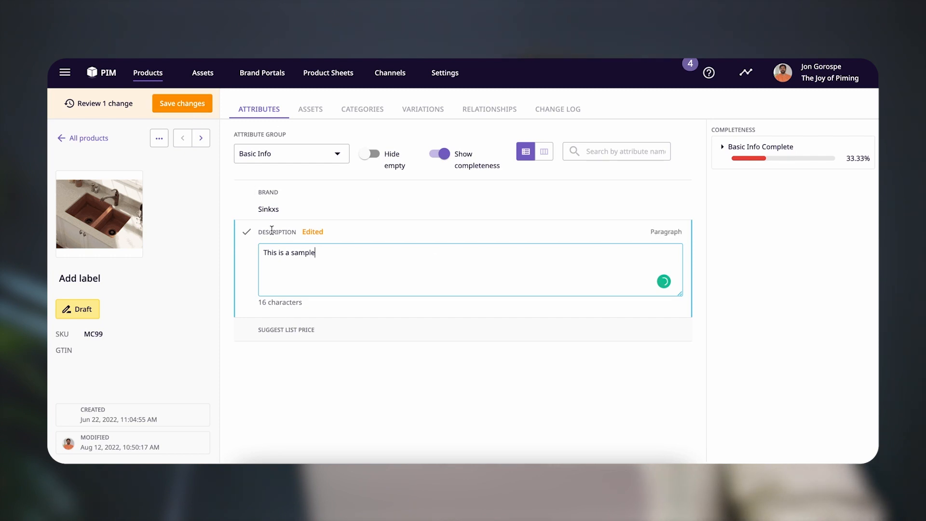
click(201, 103)
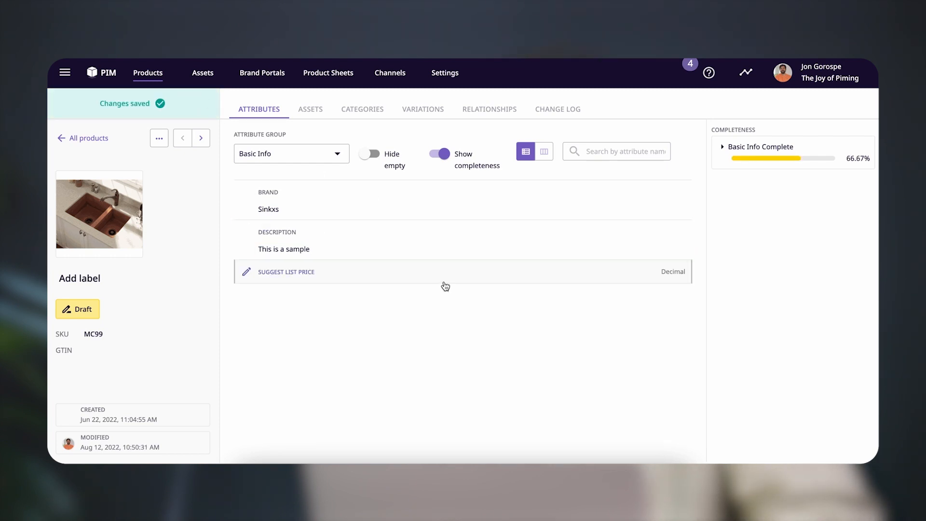
Set the product's Suggest List Price to 249, save it, and check the attributes tracked by Basic Info Complete
click(285, 276)
click(333, 295)
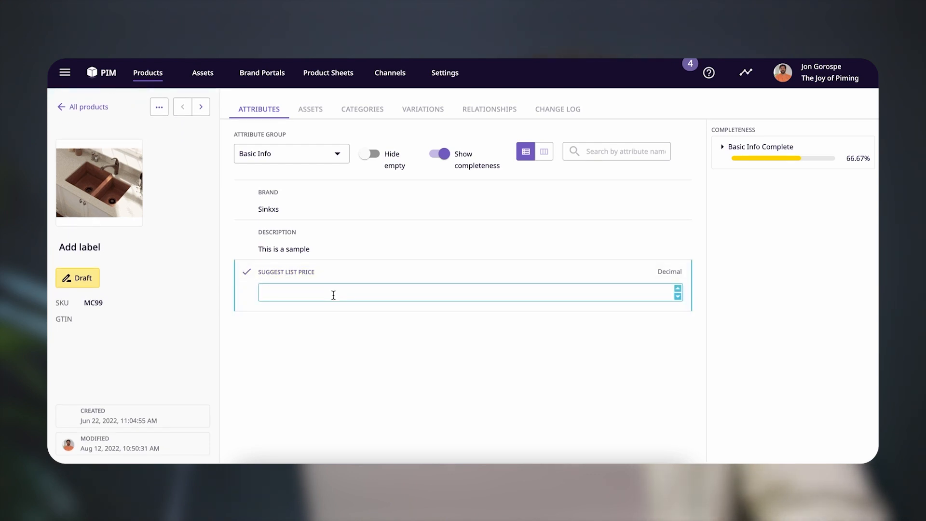
text(249)
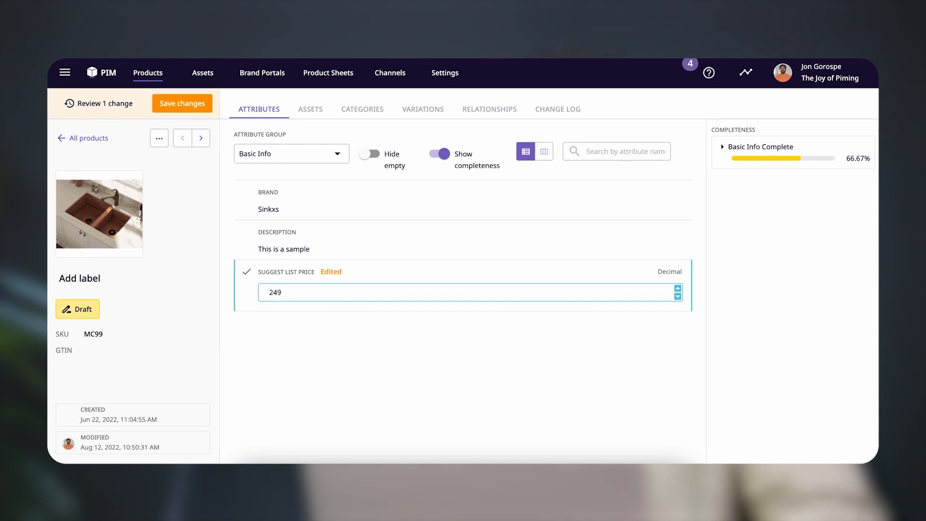
click(201, 109)
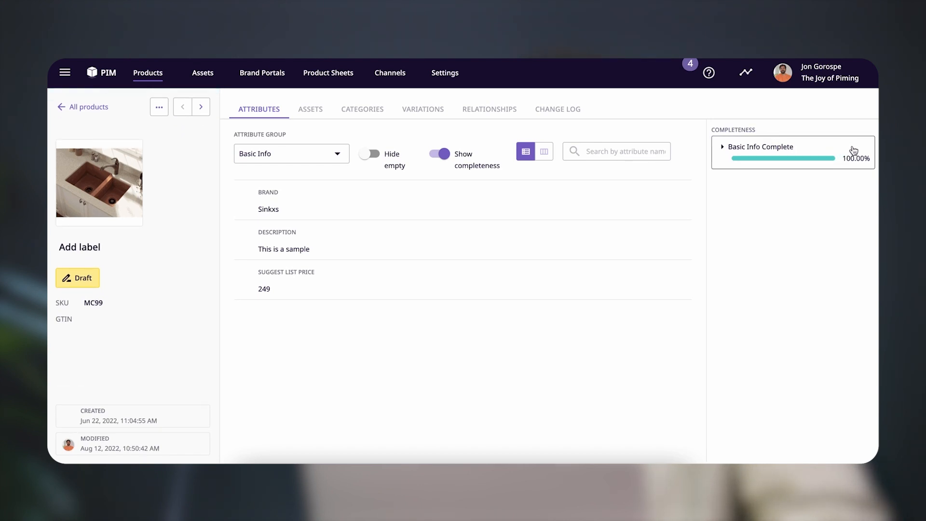
click(723, 148)
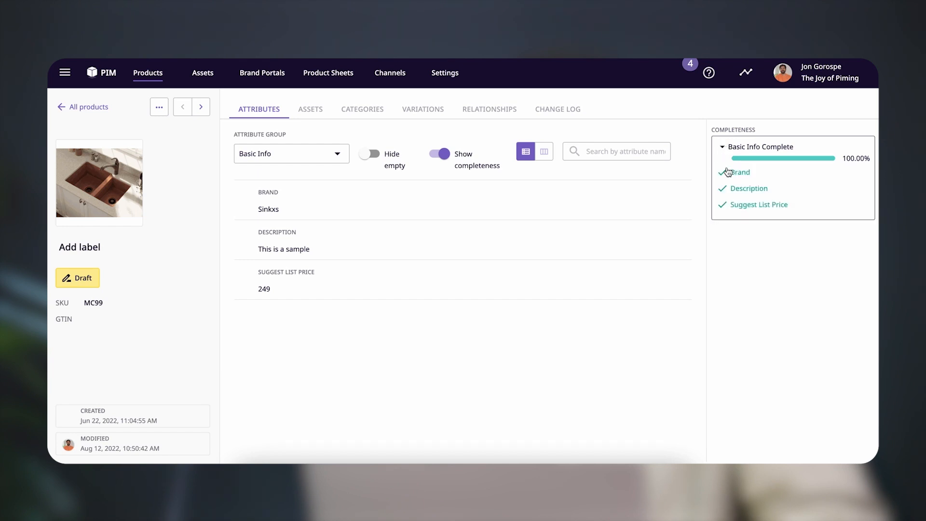
click(723, 149)
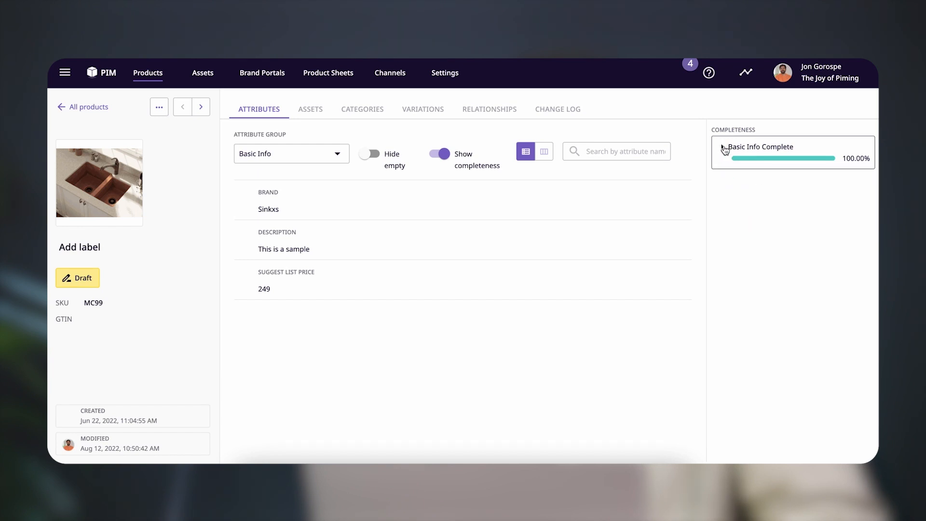
Switch the product to the Rich Info attribute group and check the attributes tracked by Rich Info Complete
click(294, 161)
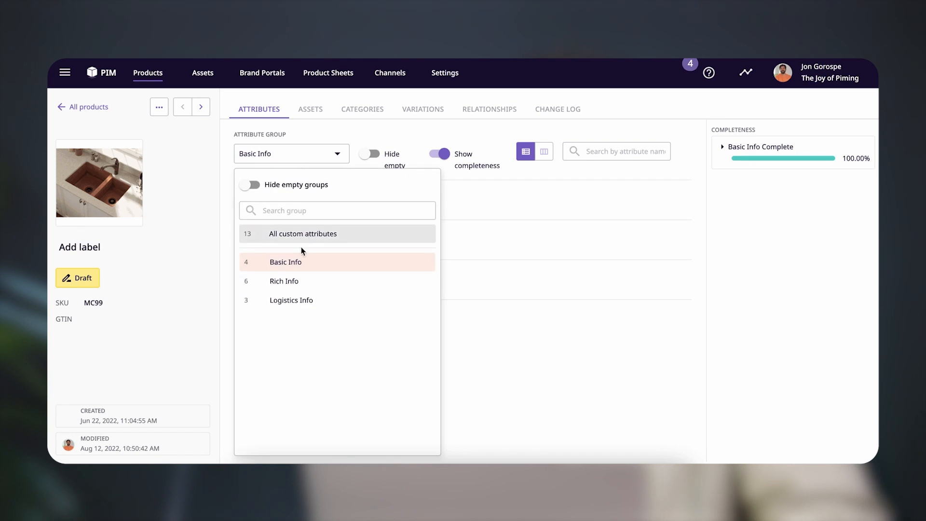
click(302, 283)
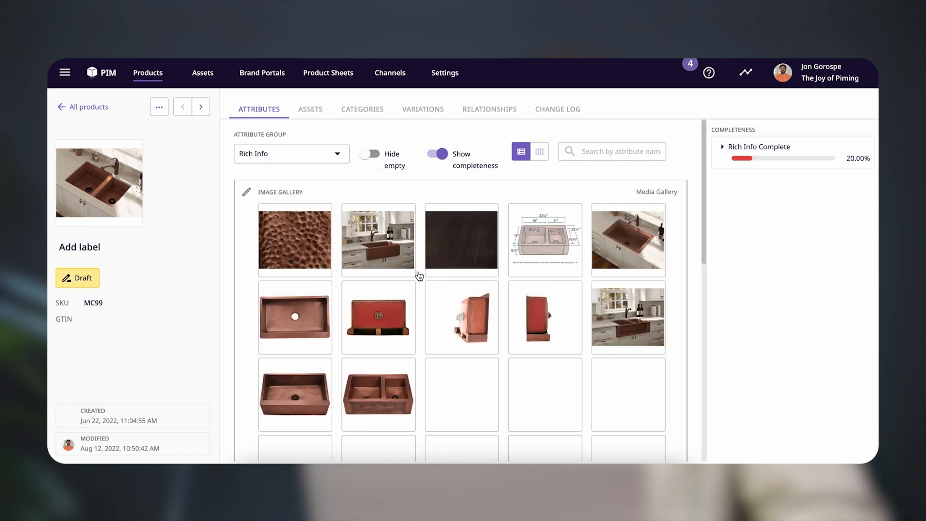
click(724, 149)
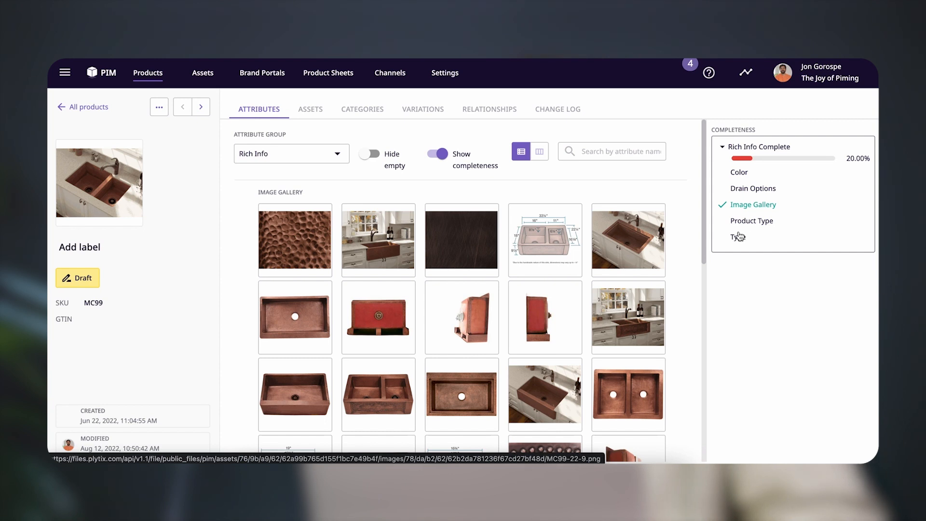
Return to the product list and filter it to products whose Basic Info Complete is equal to 100
click(102, 77)
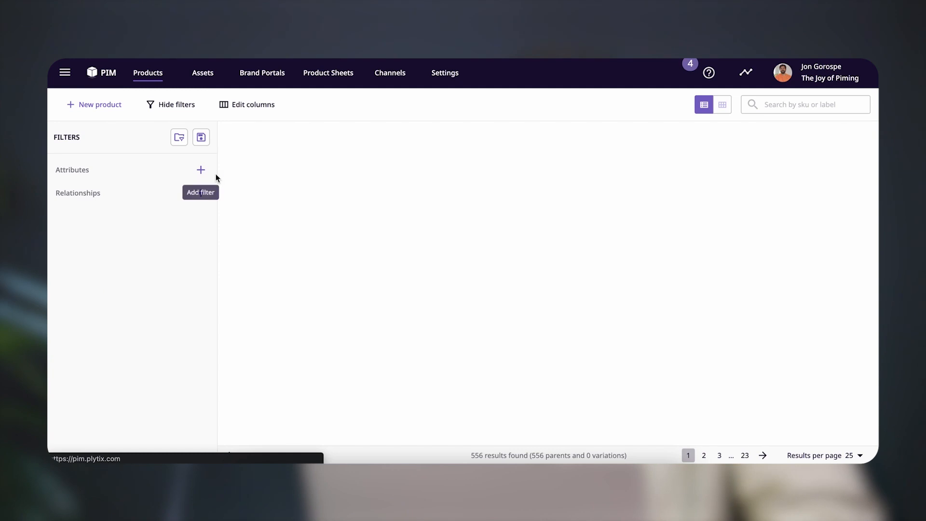
click(201, 172)
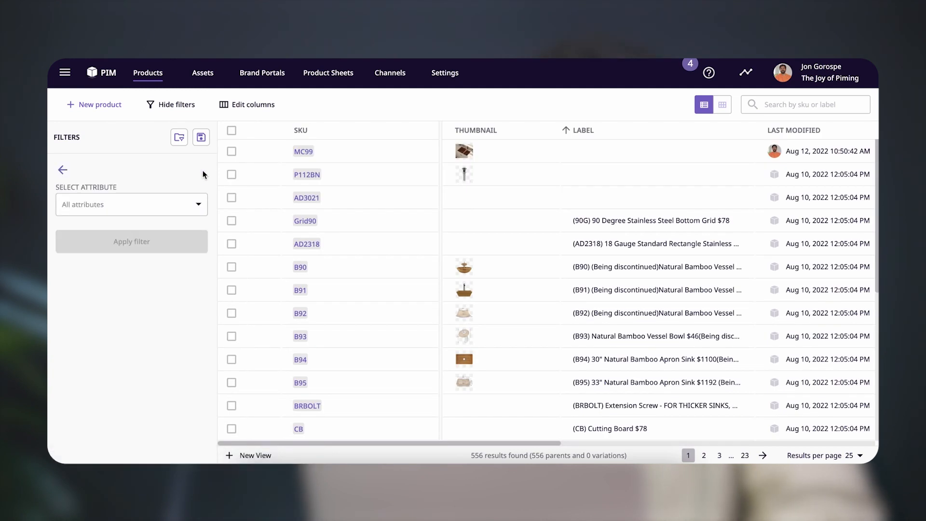
click(124, 205)
text(bas)
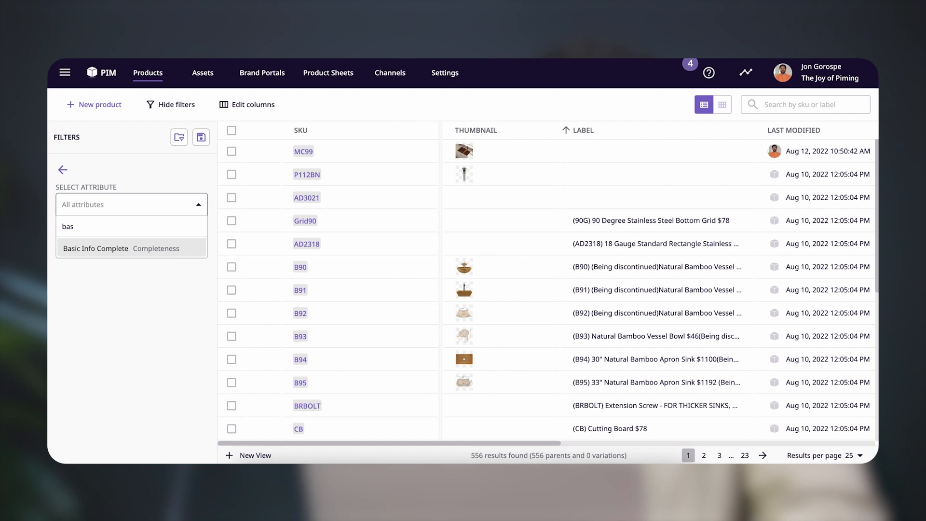
click(112, 247)
click(112, 245)
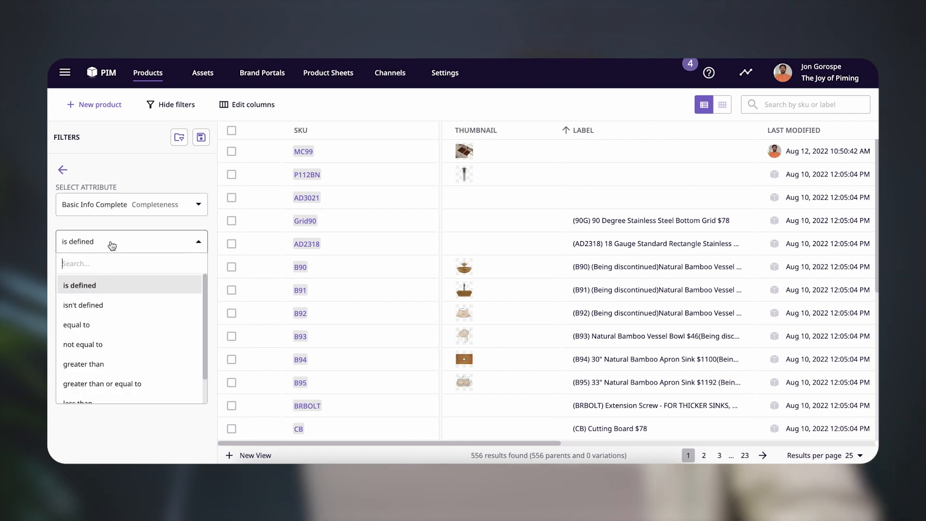
click(121, 326)
click(123, 276)
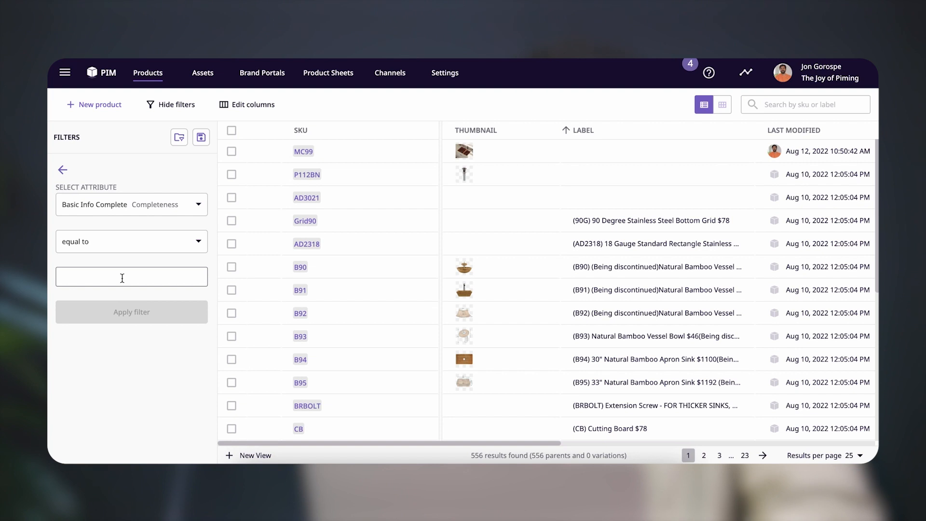
text(100)
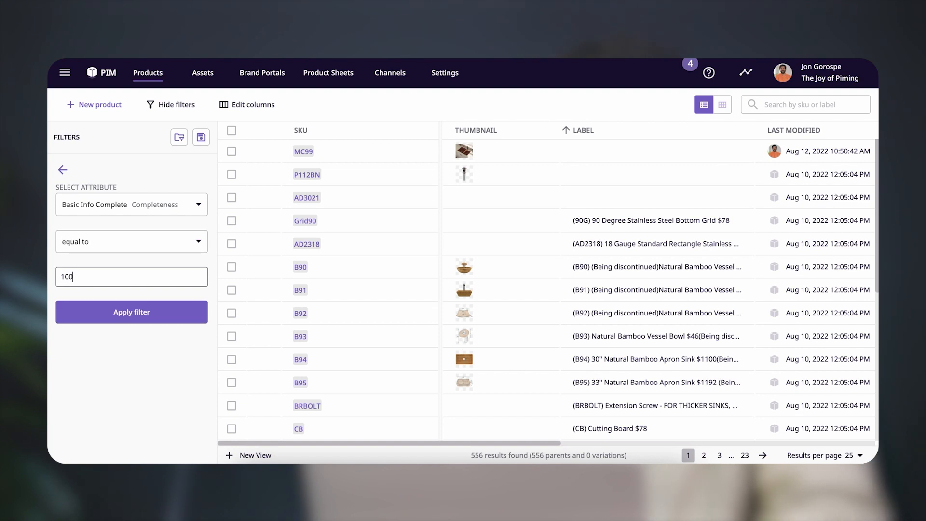
click(87, 313)
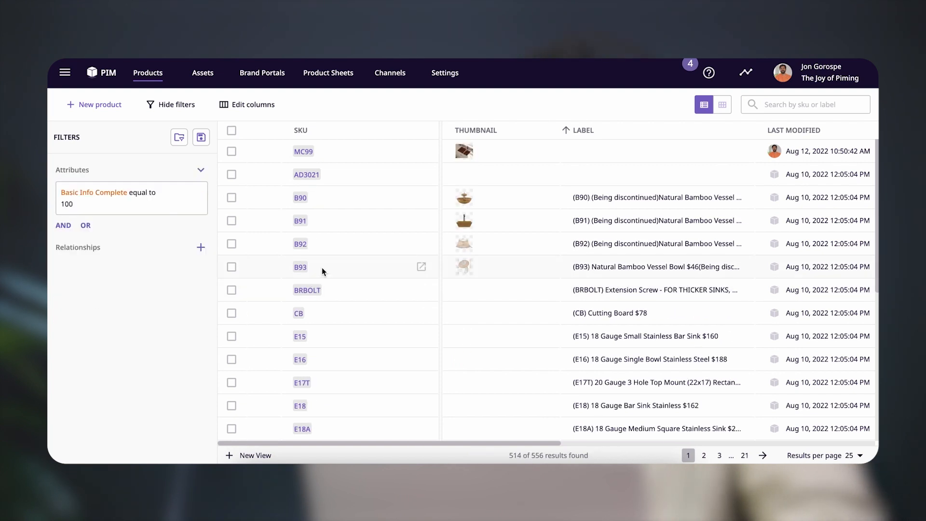
scroll(374, 249, down, 6)
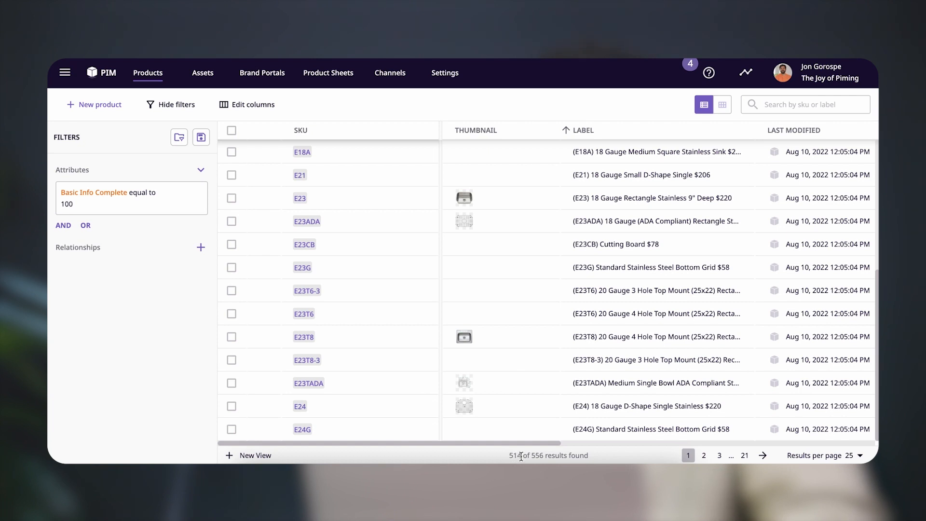
Change the Basic Info Complete filter's condition to less than 100 and apply it
click(131, 203)
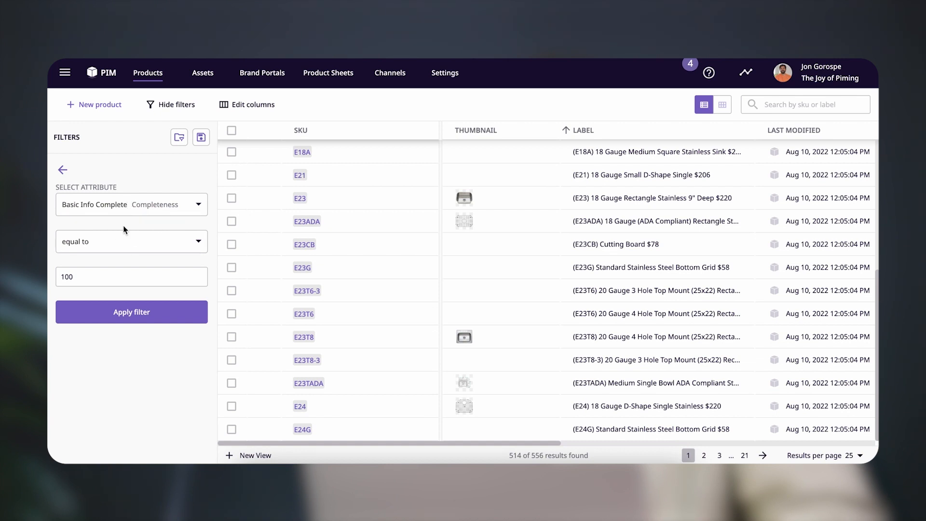
click(119, 248)
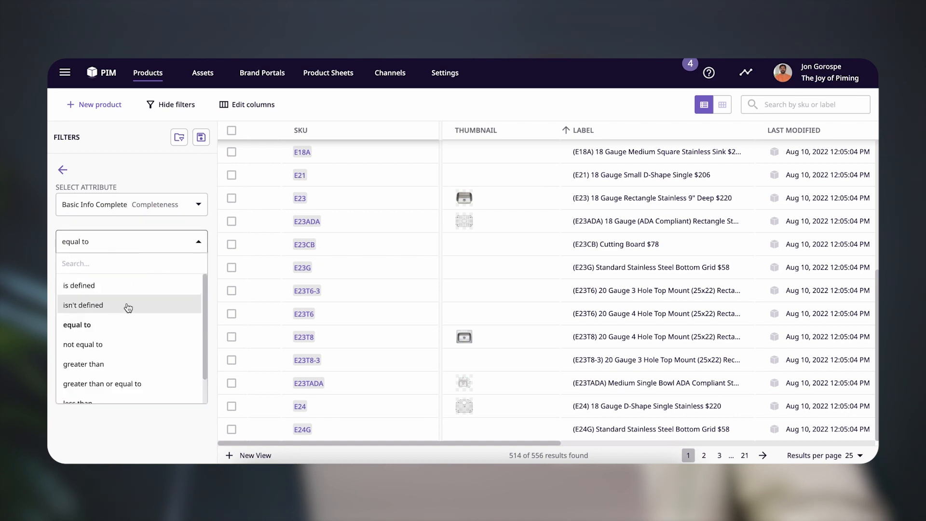
scroll(128, 309, down, 1)
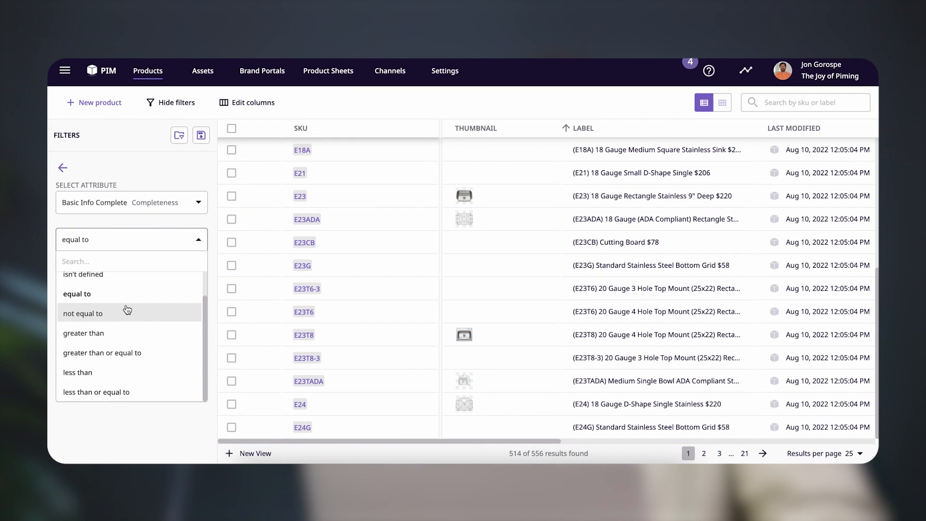
click(116, 376)
click(108, 276)
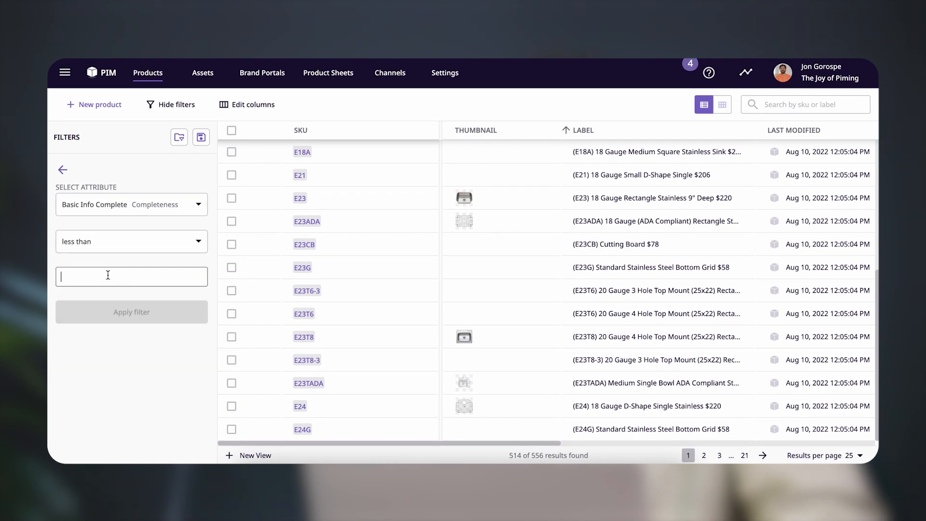
text(100)
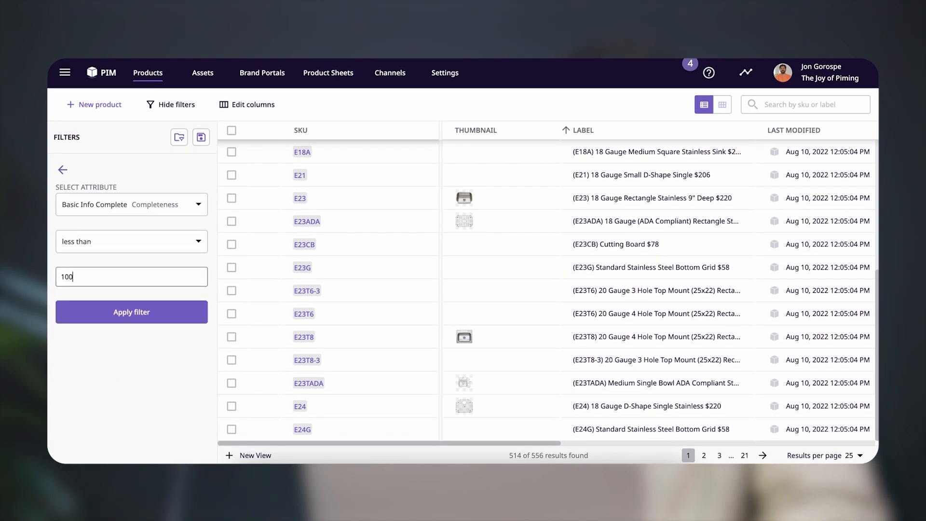
click(105, 314)
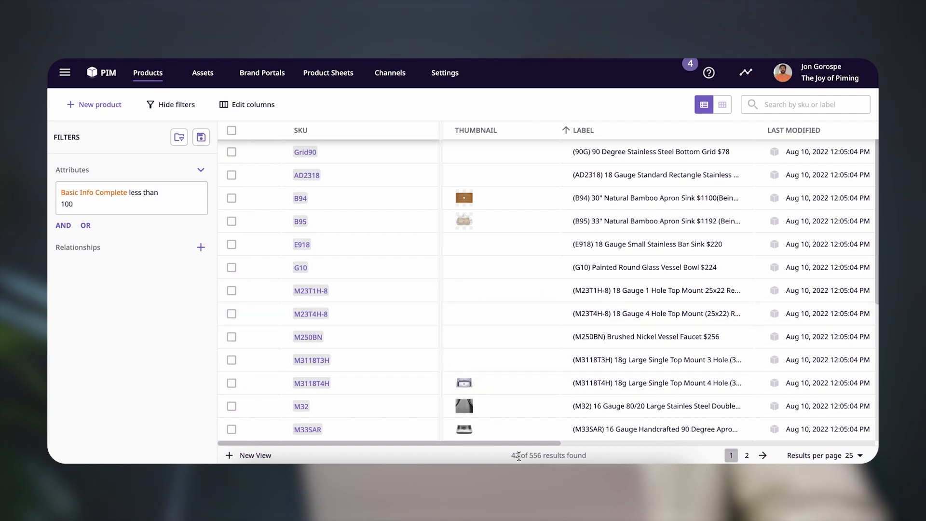
scroll(411, 360, up, 1)
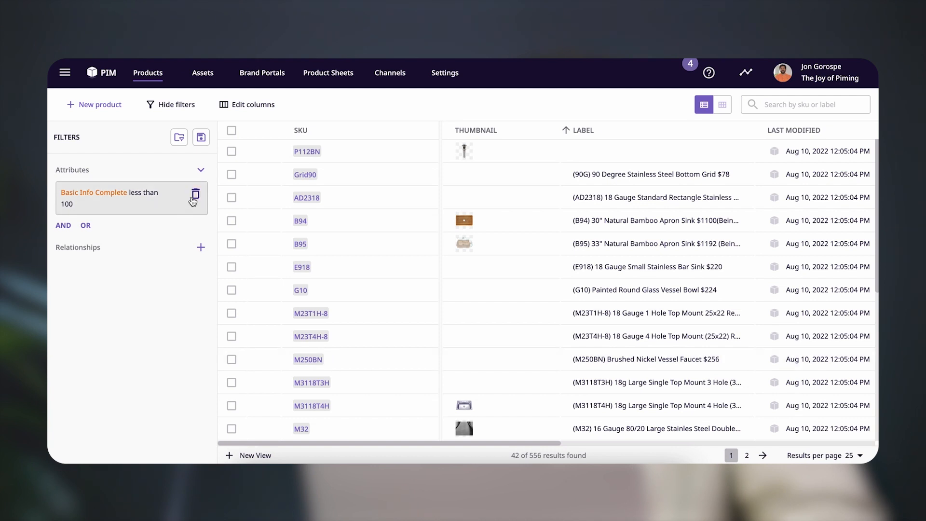
Add an OR condition that filters for Logistics Complete less than 100
click(85, 225)
click(135, 207)
text(log)
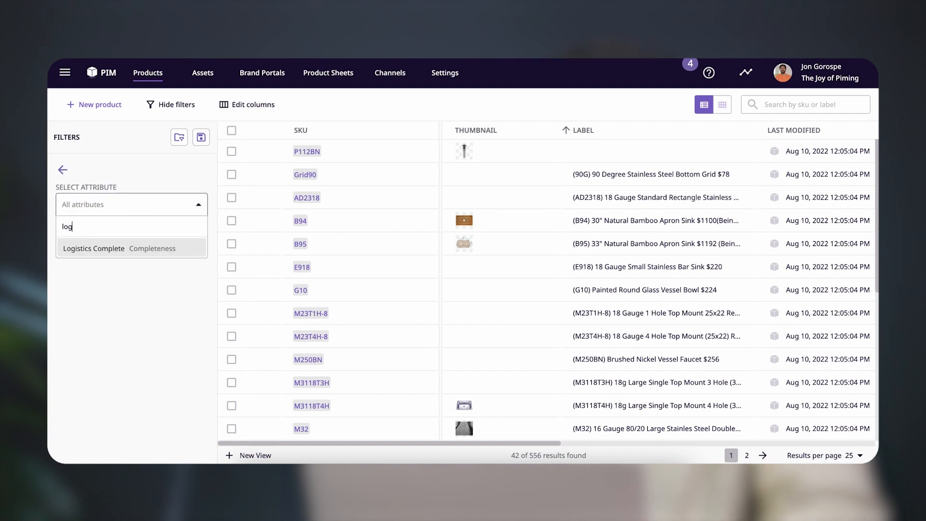
click(126, 249)
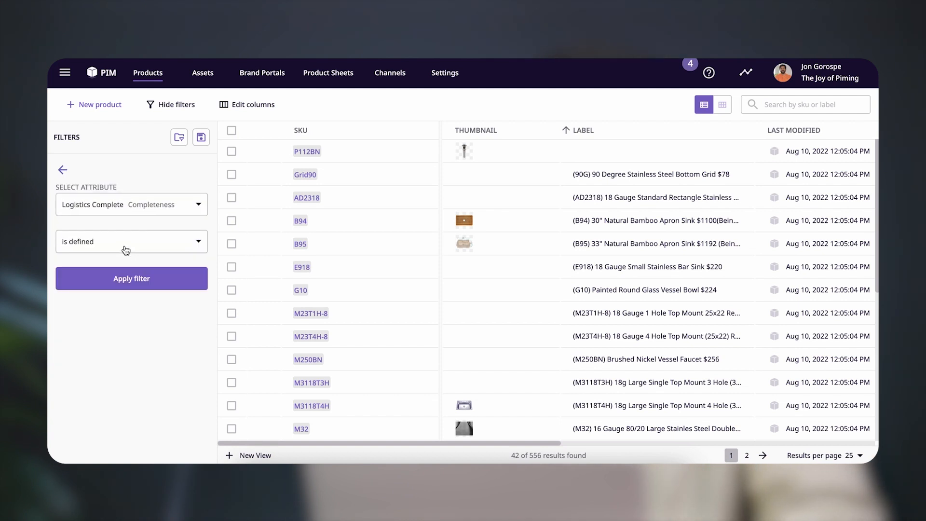
click(126, 249)
scroll(129, 357, down, 1)
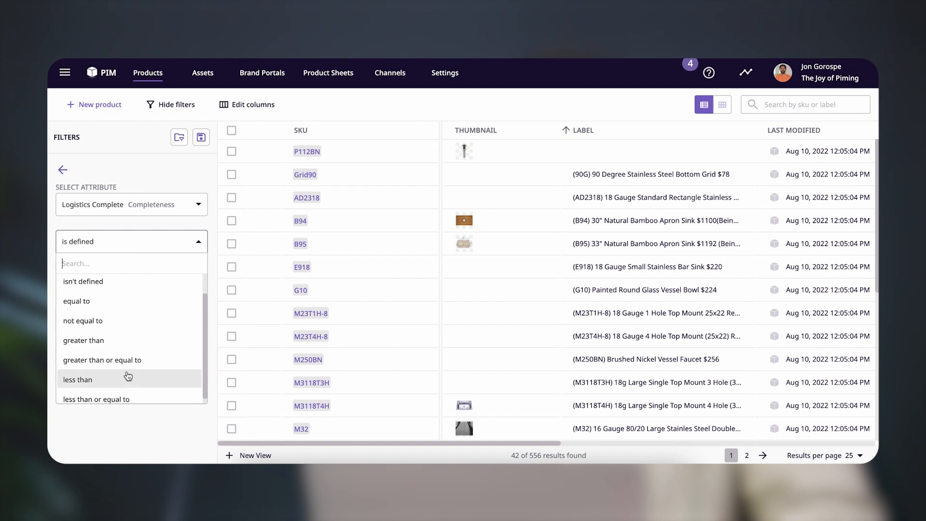
click(128, 379)
click(126, 280)
text(100)
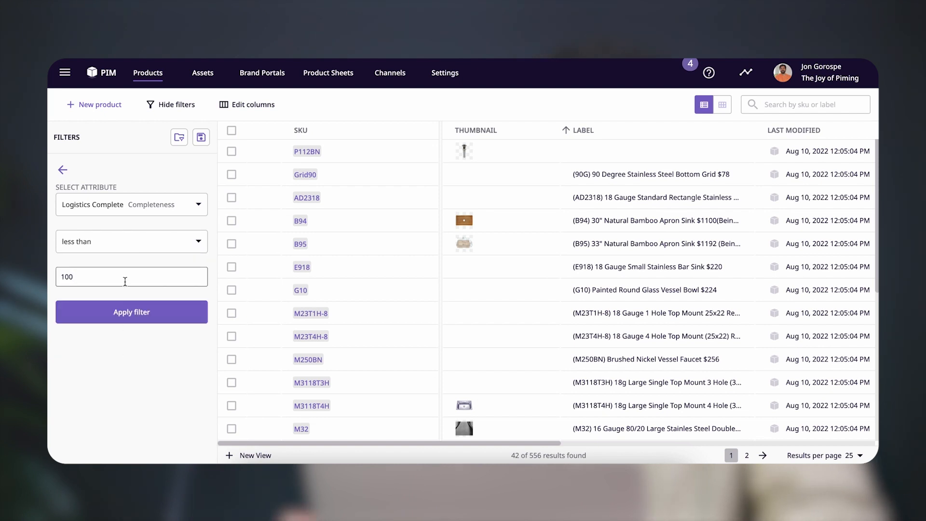
click(127, 312)
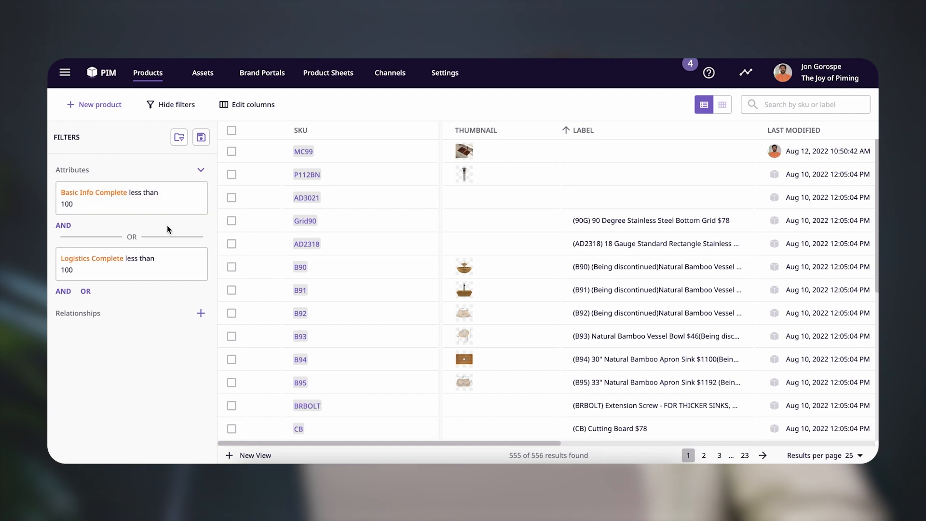
Save the current filters as a new smart list, named as a to-do list for the team member
click(203, 138)
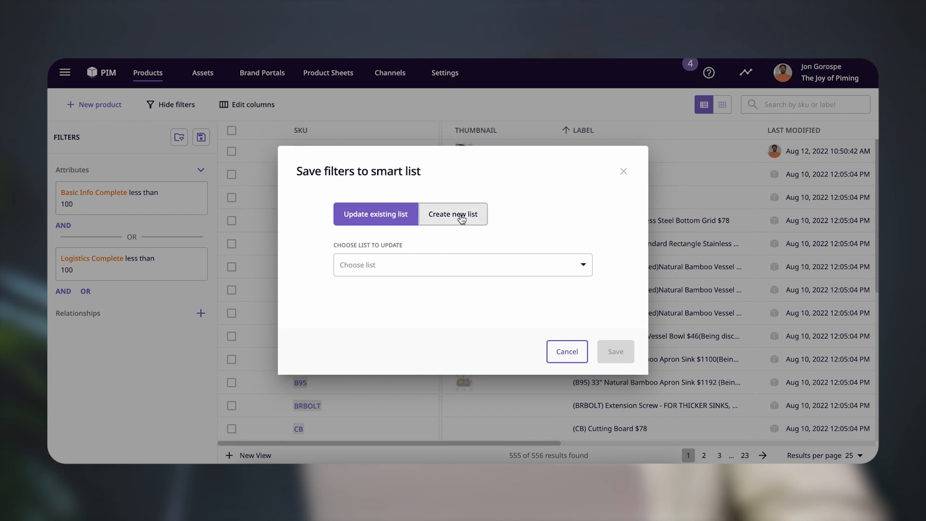
click(431, 213)
click(462, 265)
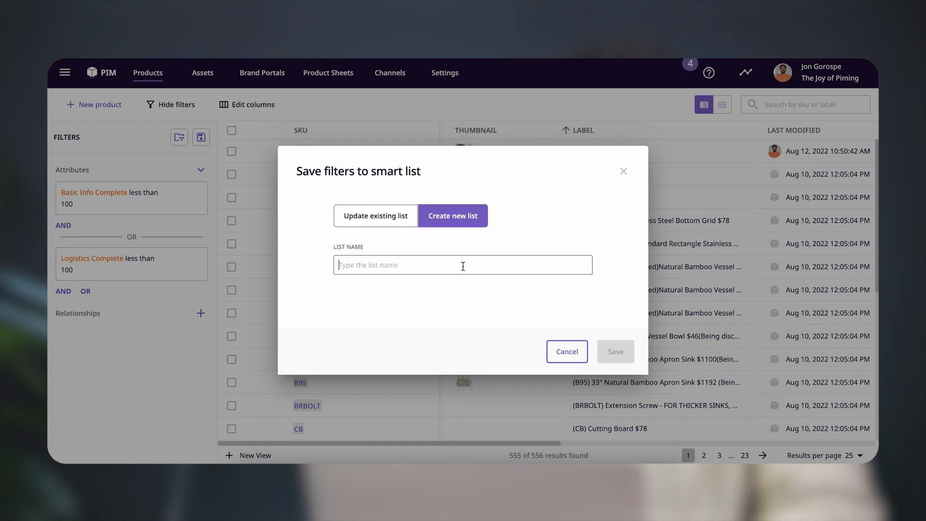
text(To do list for Jon)
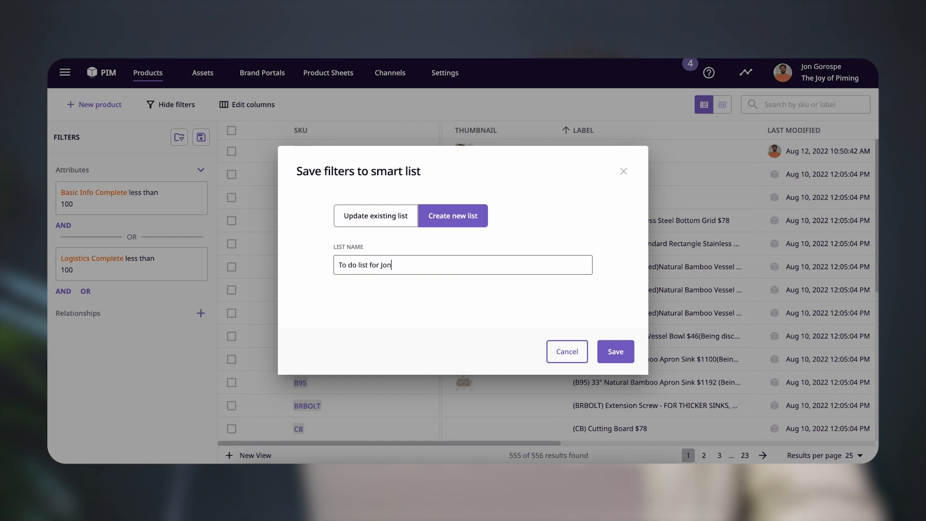
click(615, 356)
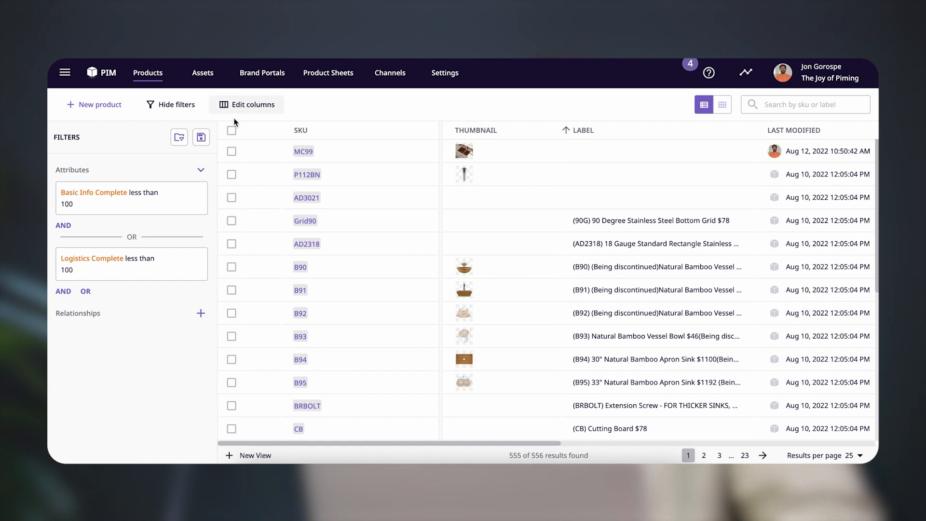
Clear both attribute filters and load them back from the saved to-do smart list
click(198, 192)
click(199, 193)
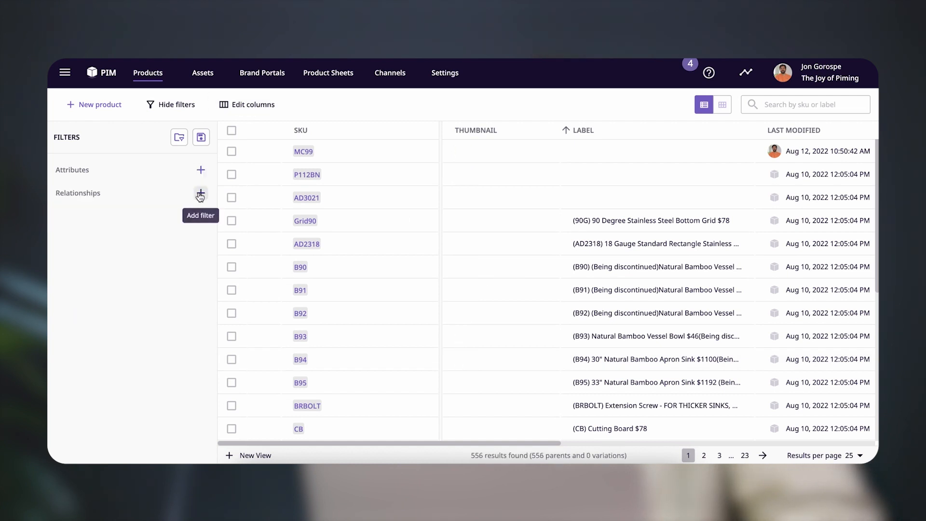
click(179, 137)
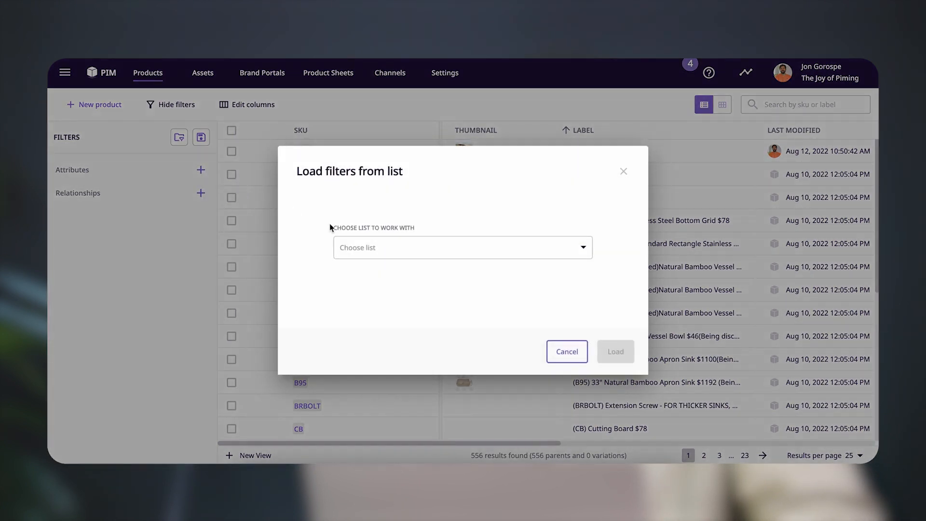
click(375, 244)
click(386, 290)
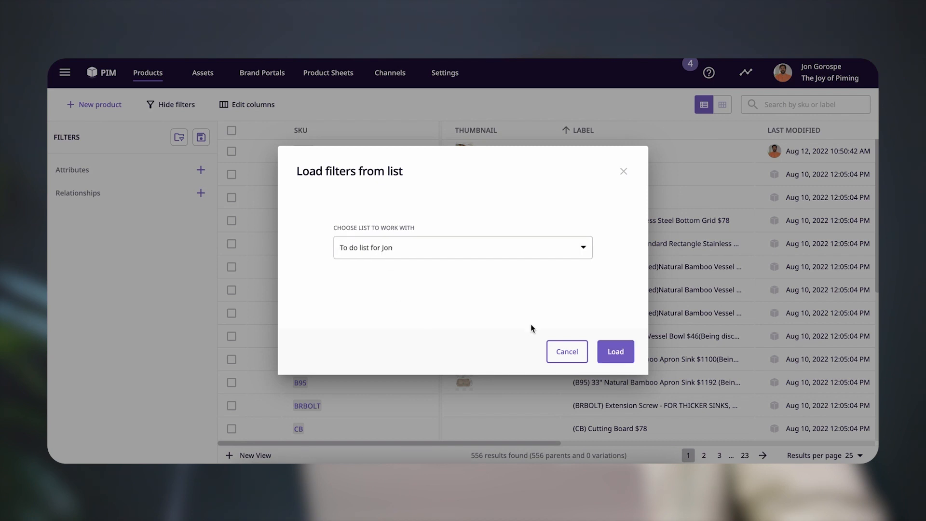
click(619, 354)
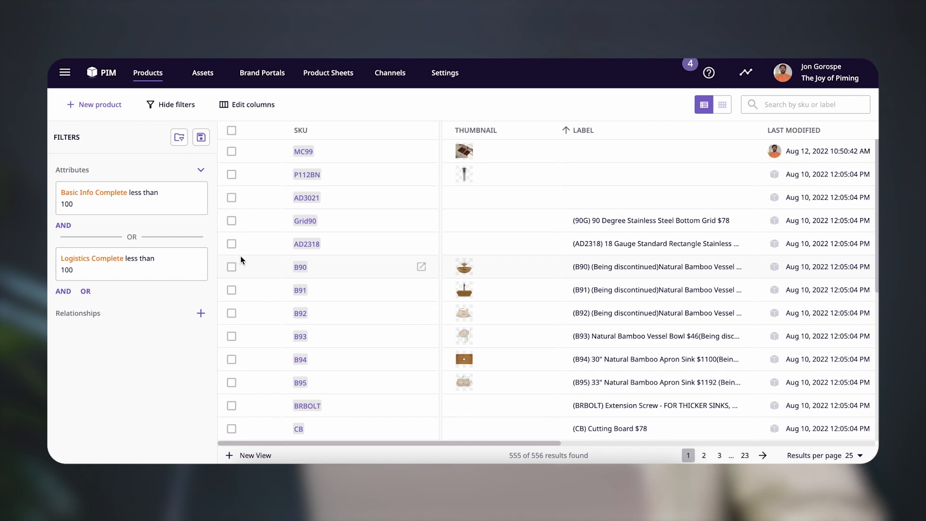
Look through the filtered products, and remove the Logistics Complete and Basic Info Complete filters from the product list
scroll(312, 259, down, 3)
scroll(312, 260, down, 4)
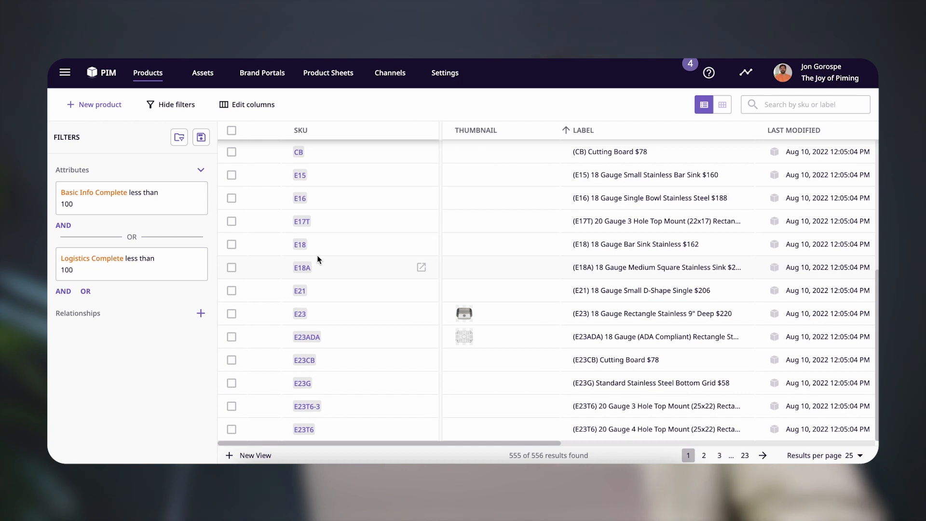
scroll(317, 259, up, 4)
scroll(318, 260, down, 4)
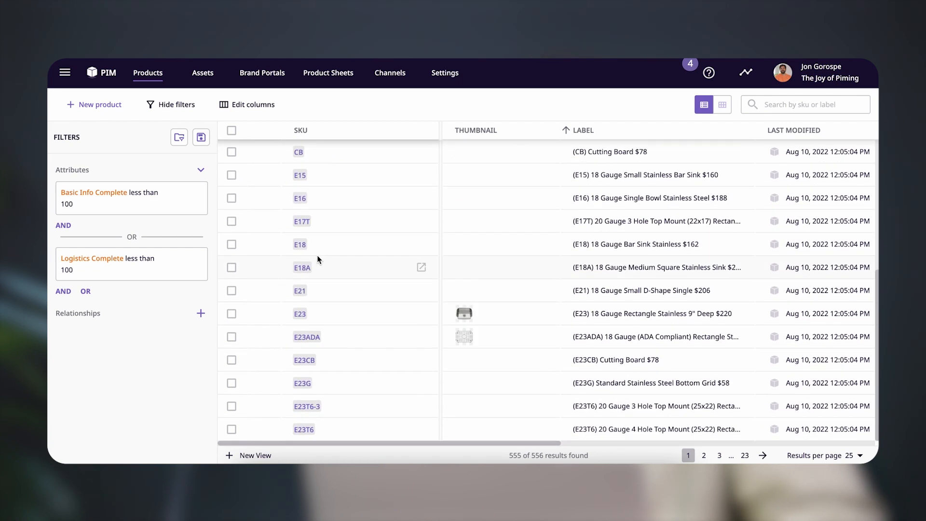
click(196, 260)
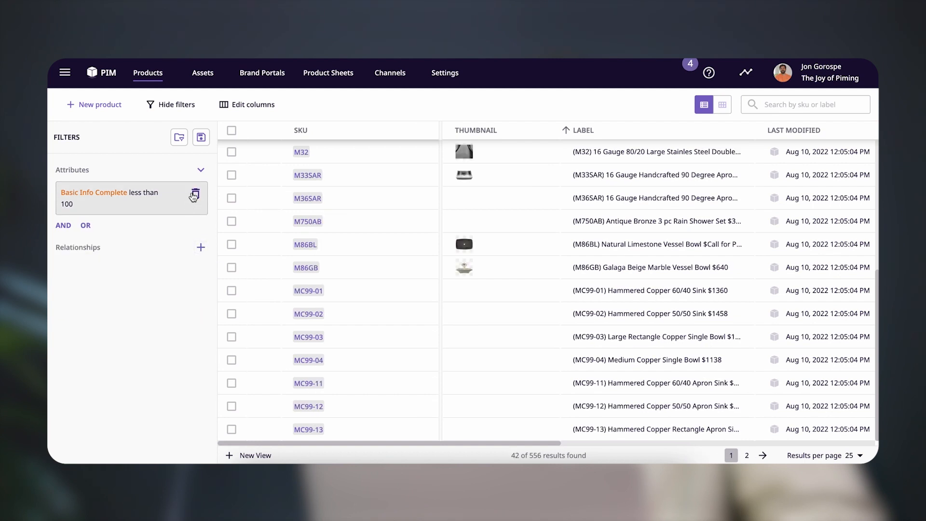
click(195, 193)
scroll(332, 256, up, 1)
scroll(333, 261, up, 6)
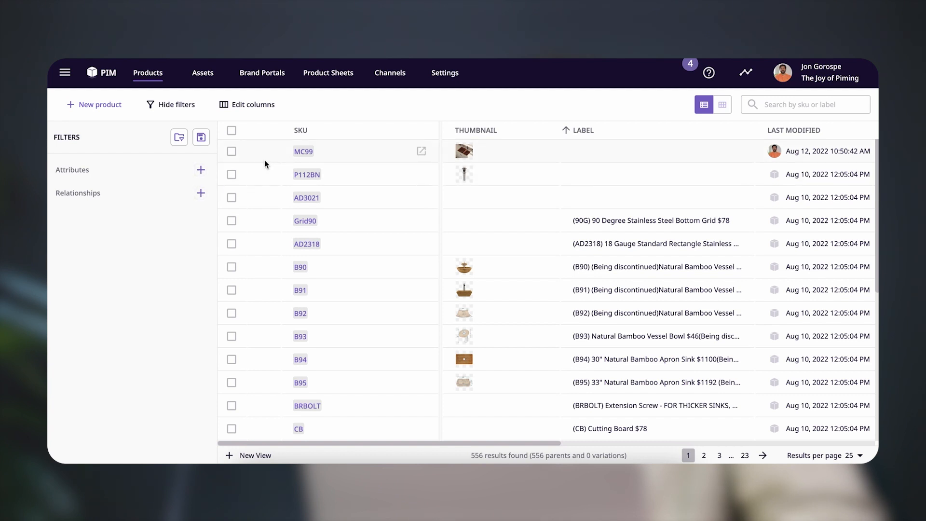
Open product MC99 and examine its Rich Info attributes, including the available Drain Options choices
click(303, 153)
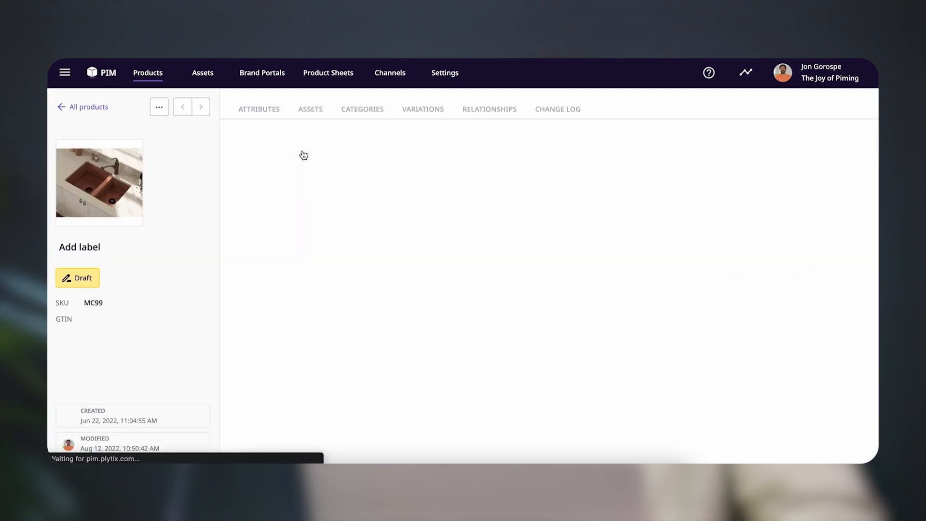
scroll(300, 225, down, 1)
scroll(299, 222, up, 1)
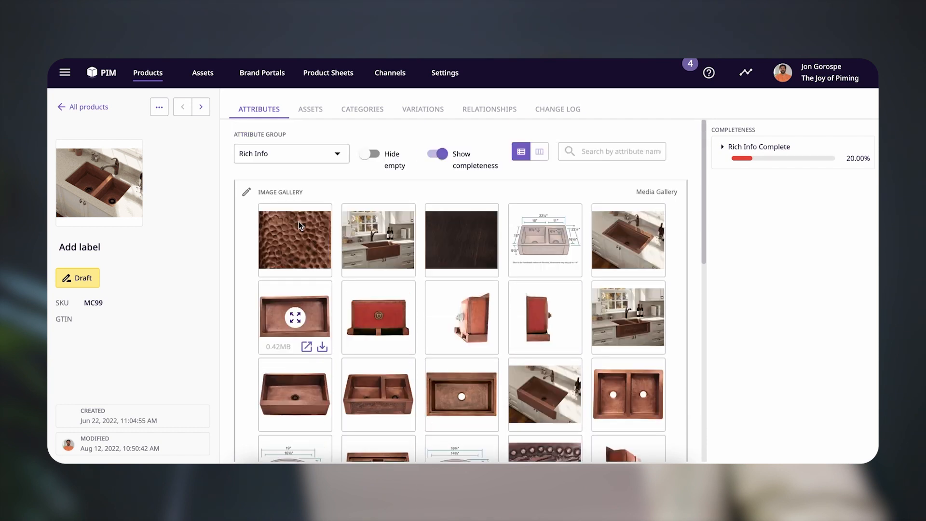
click(298, 155)
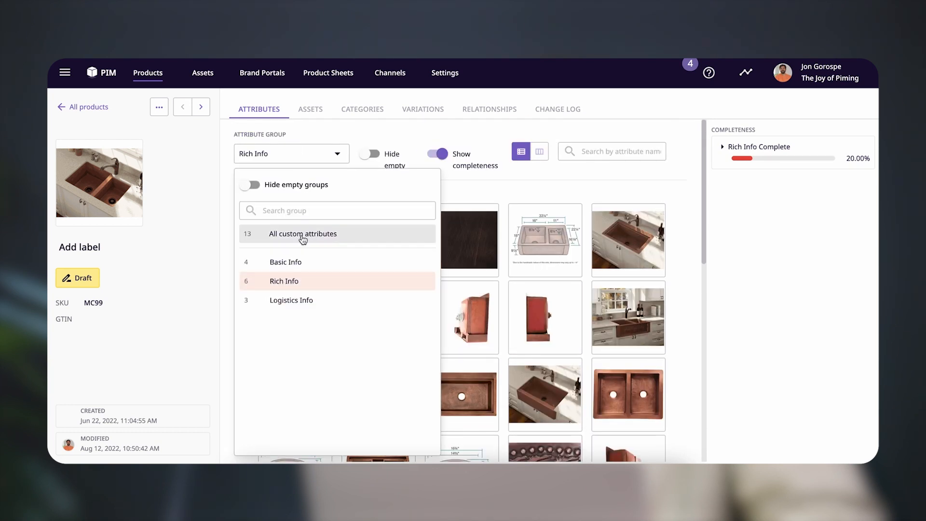
click(387, 136)
scroll(321, 382, down, 10)
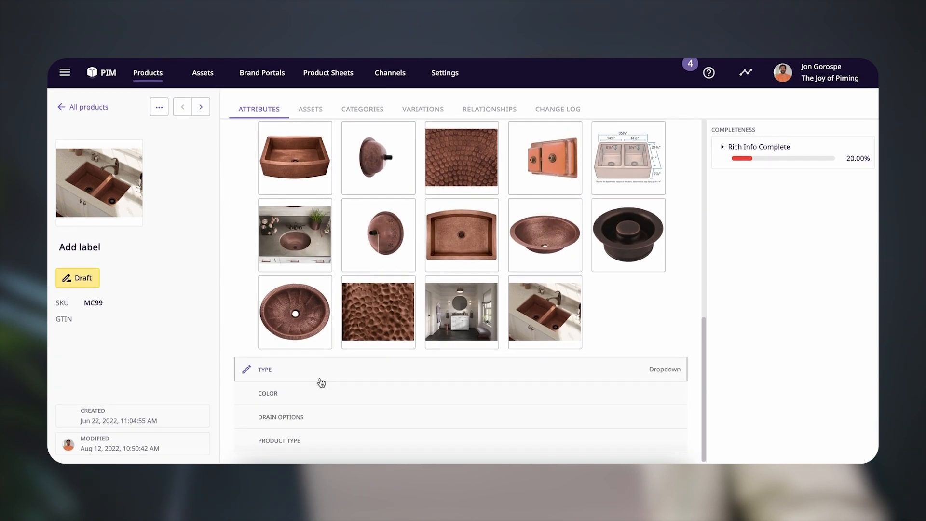
click(300, 418)
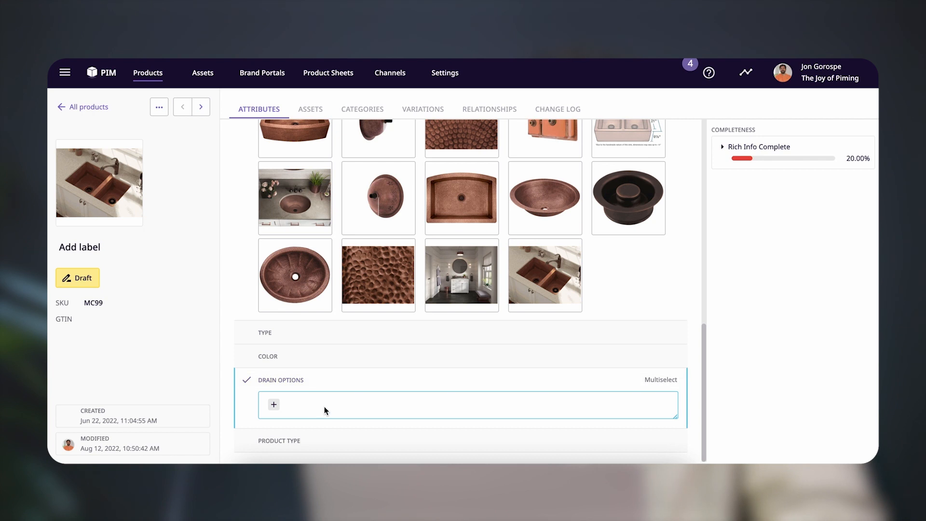
click(274, 404)
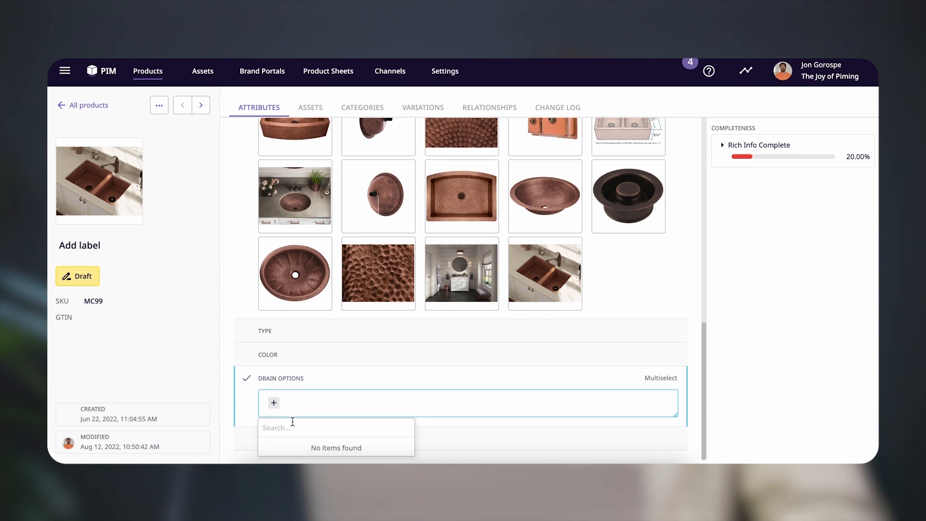
click(249, 399)
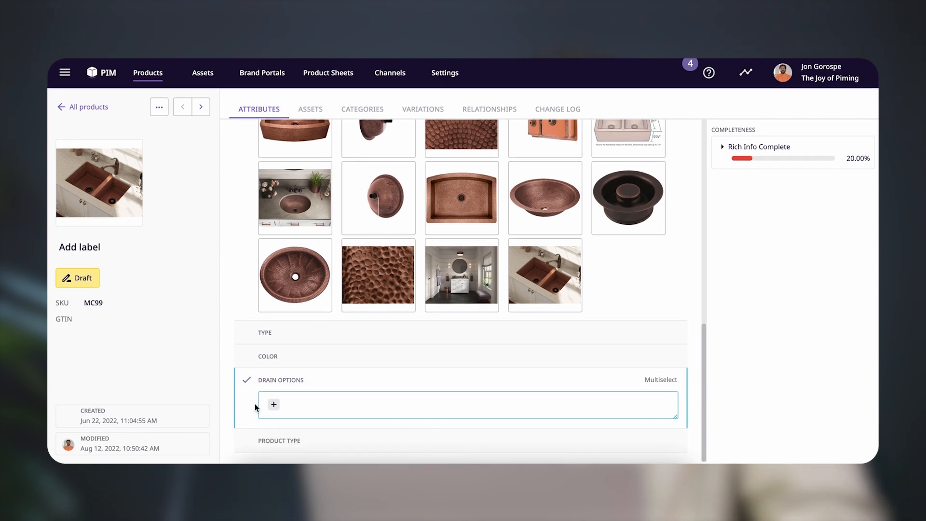
Move forward through the products to AD3021 and review its Basic Info attribute group
click(201, 109)
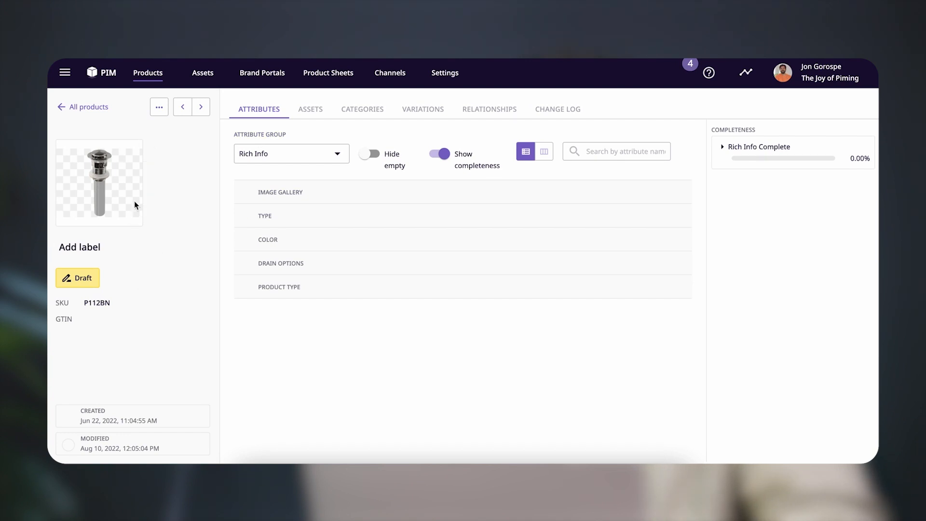
click(202, 111)
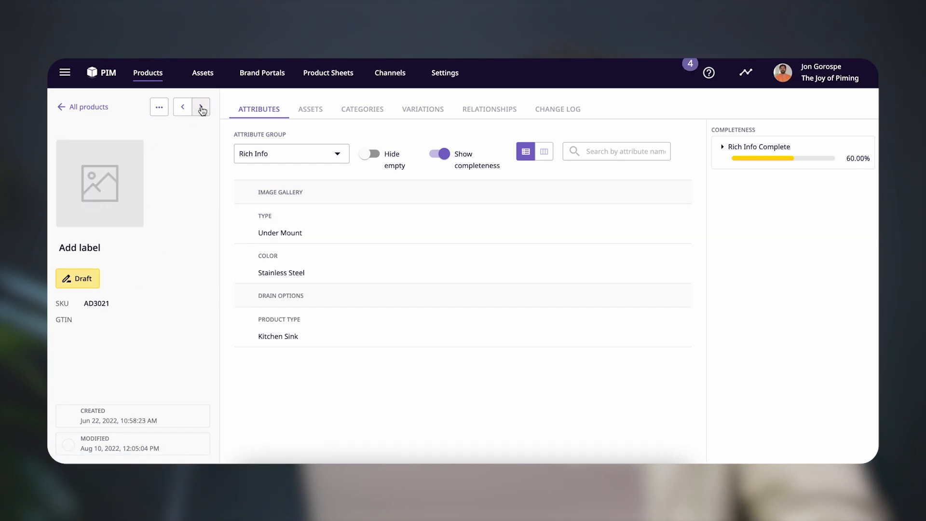
click(260, 163)
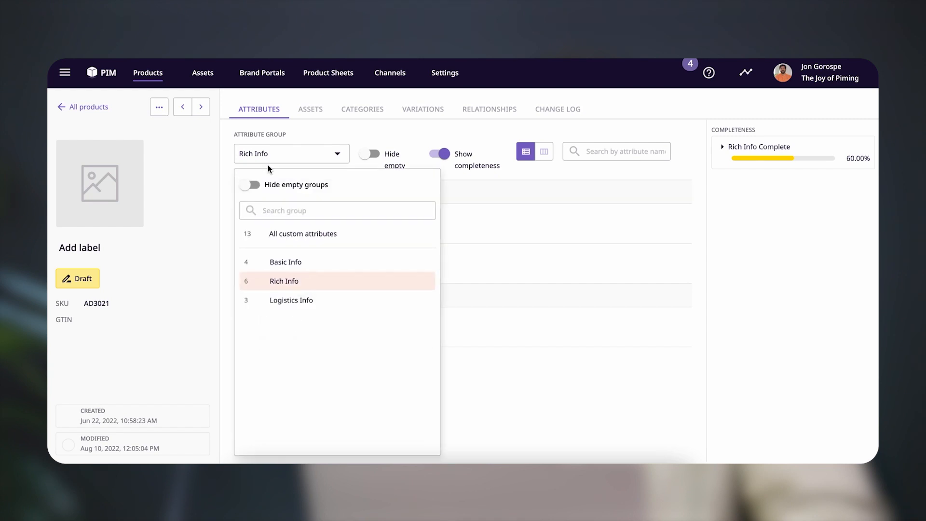
click(285, 263)
scroll(287, 263, down, 3)
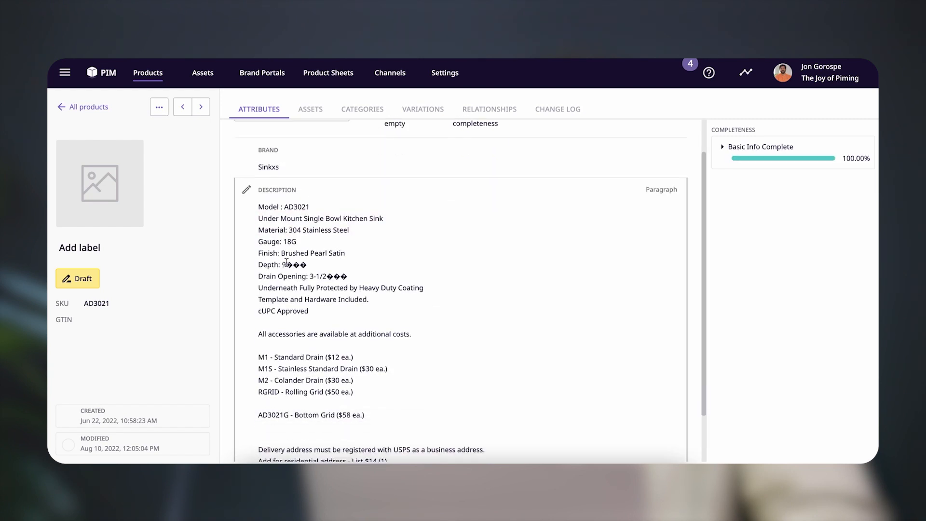
scroll(286, 261, up, 3)
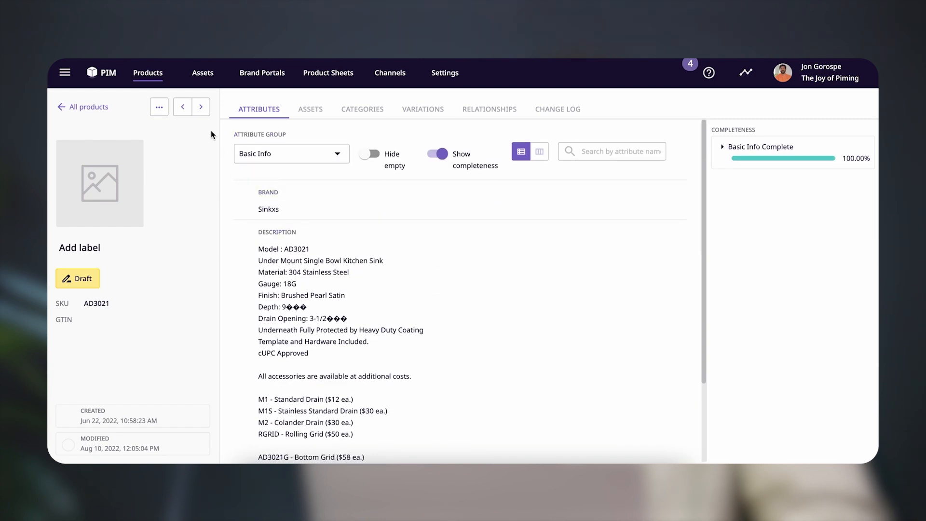
Go through the following products one by one up to B93, checking the Basic Info completeness of each
click(201, 108)
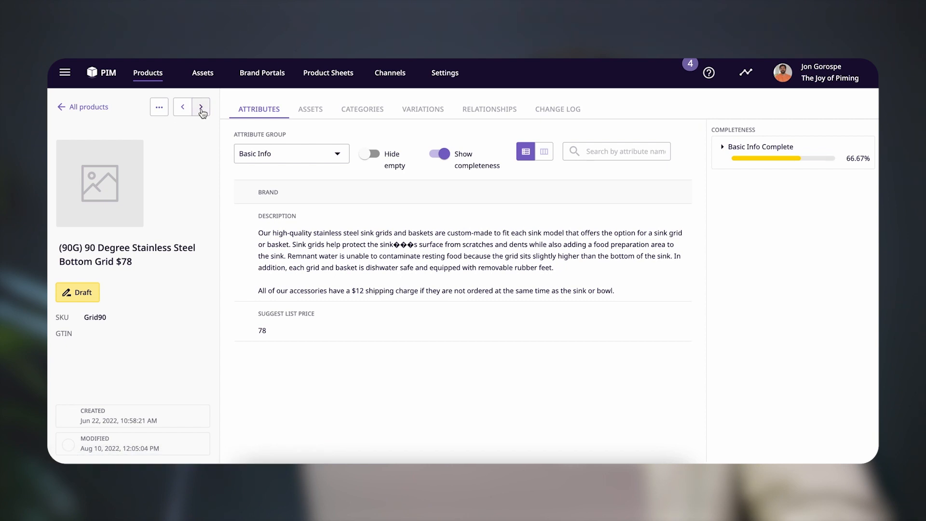
click(201, 108)
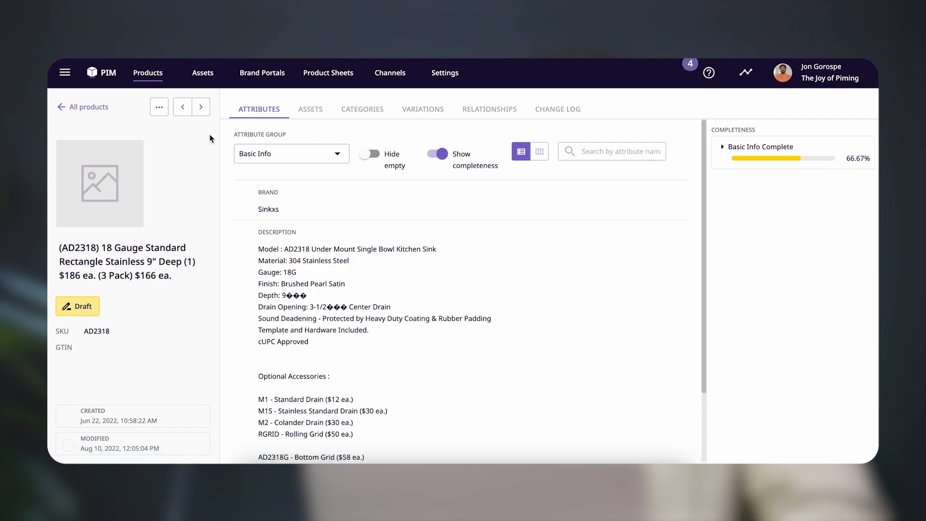
click(201, 108)
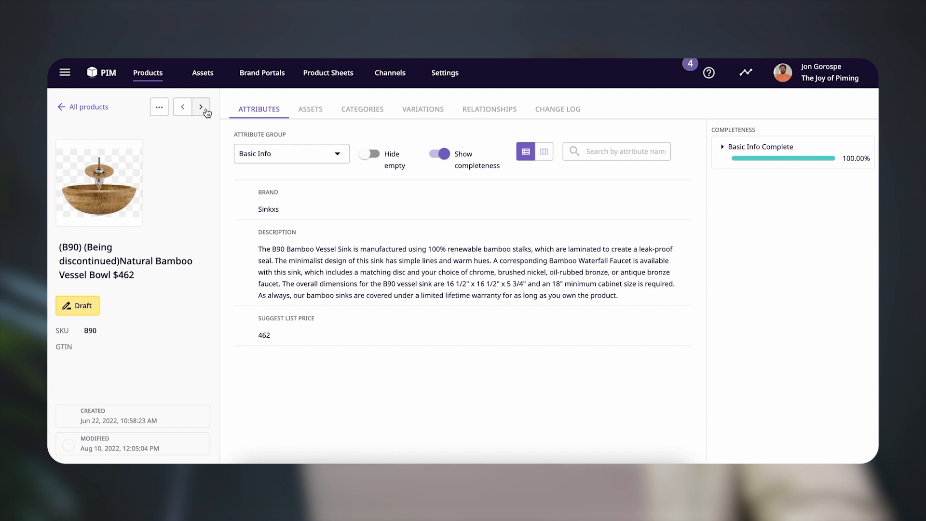
click(205, 110)
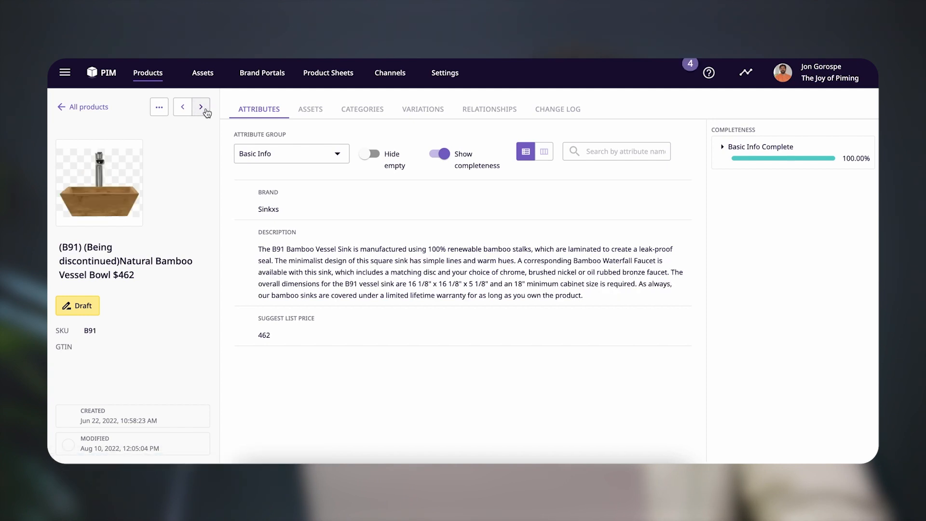
click(207, 113)
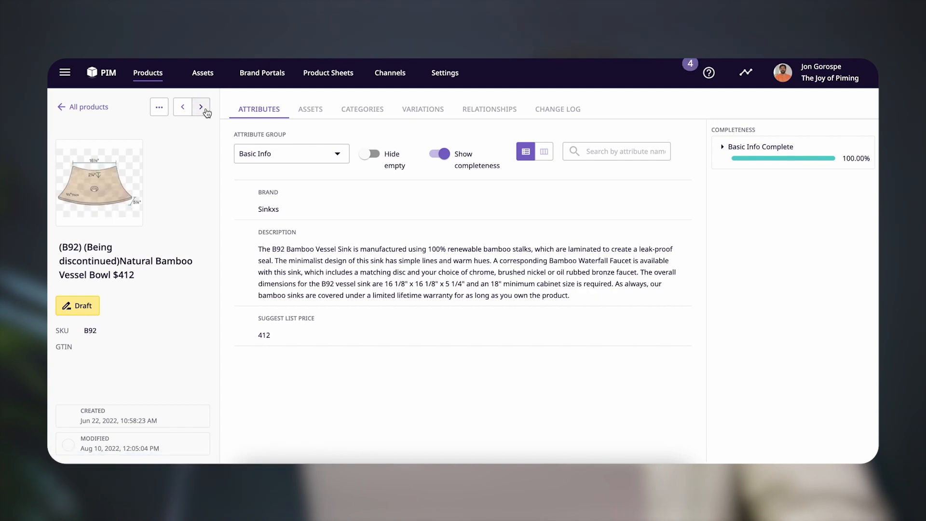
click(206, 113)
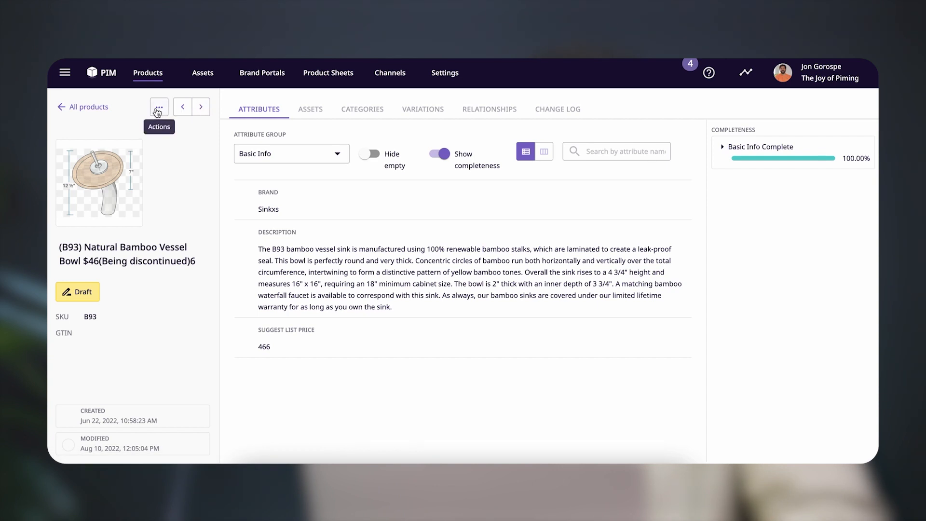
Start a new product family in the settings, name it Sinks, and continue to its attribute selection
click(440, 78)
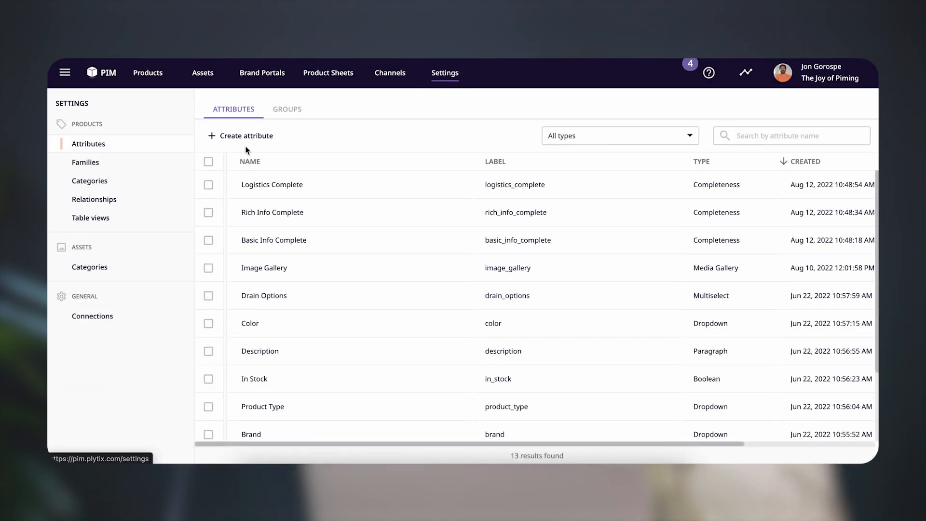
click(123, 163)
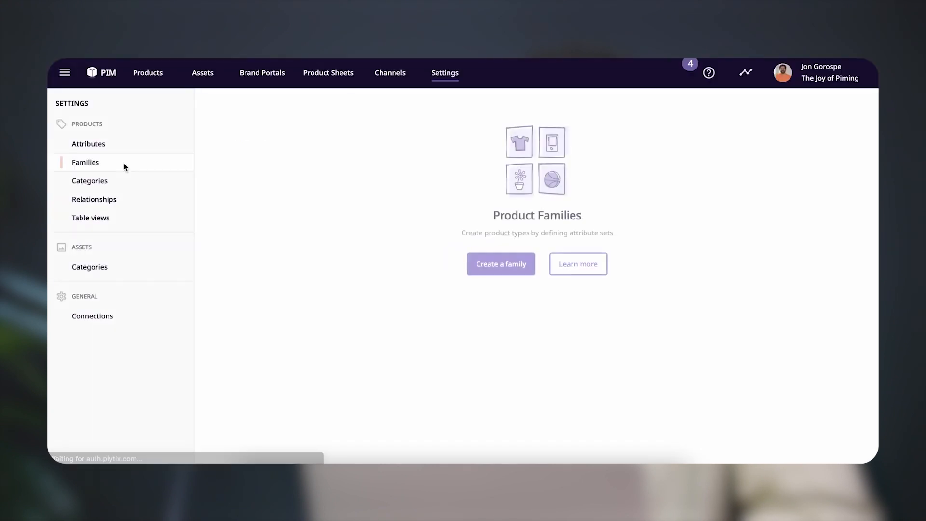
click(512, 271)
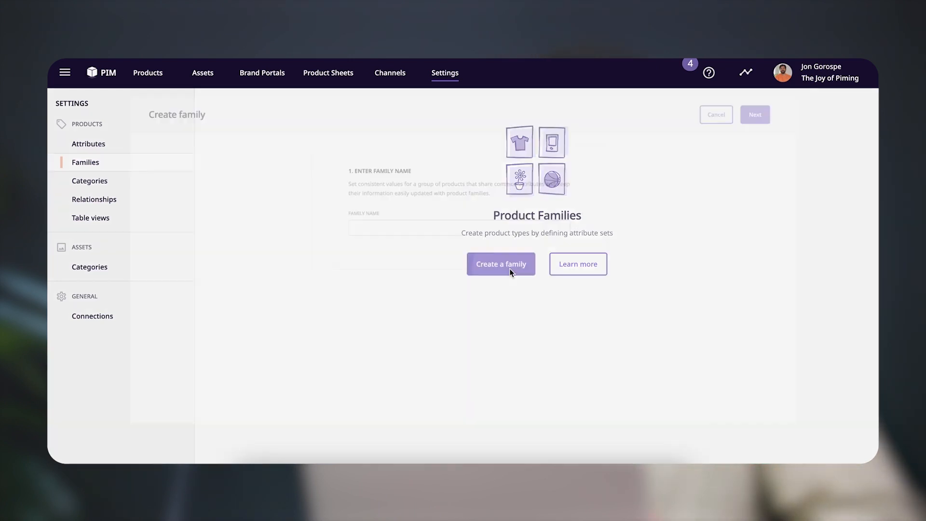
click(461, 220)
text(Slnks)
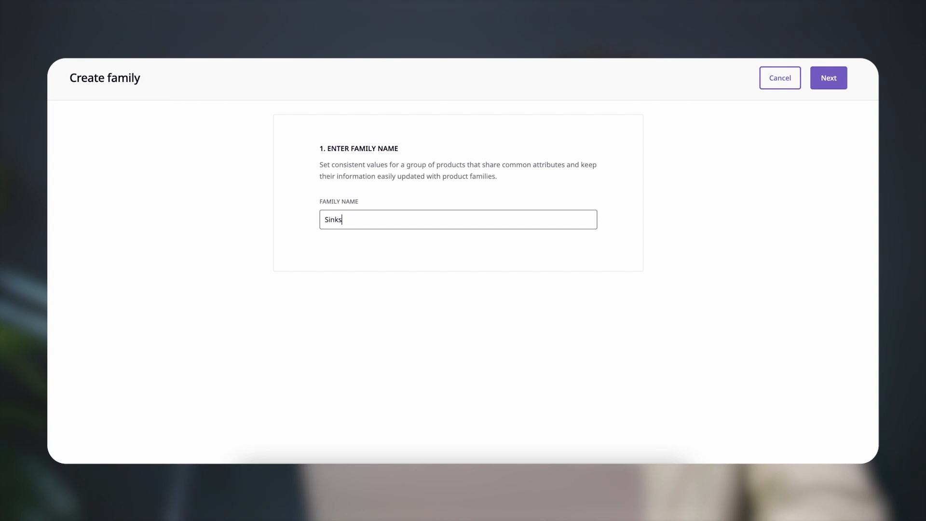
click(834, 82)
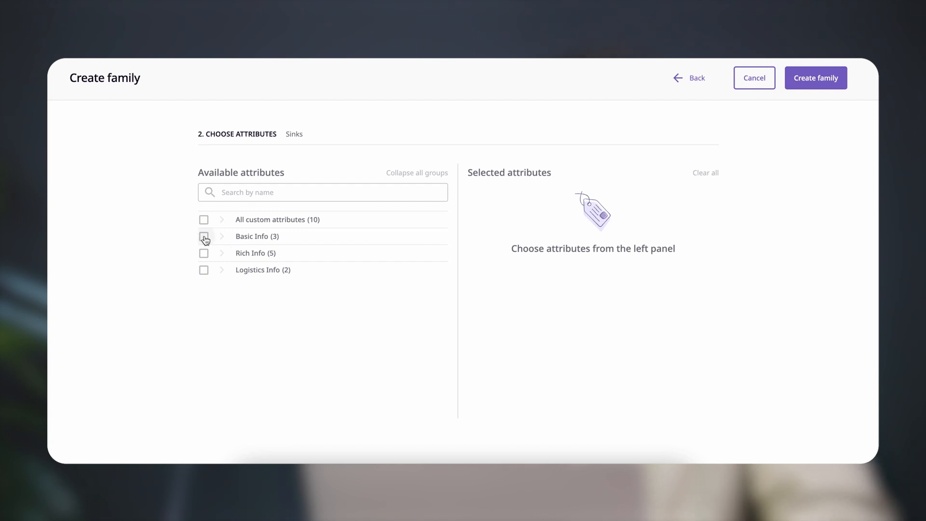
Add all Basic Info, Rich Info and Logistics Info attributes to the Sinks family and create it
click(221, 237)
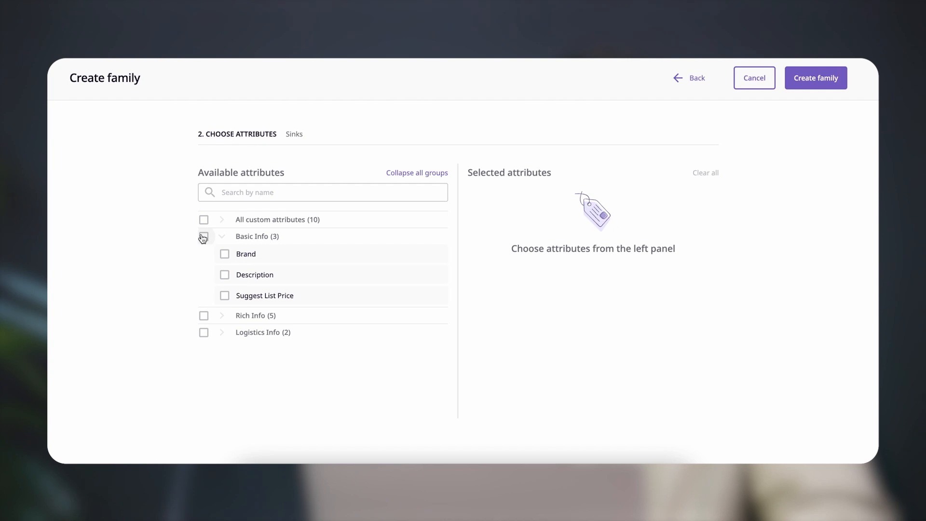
click(203, 237)
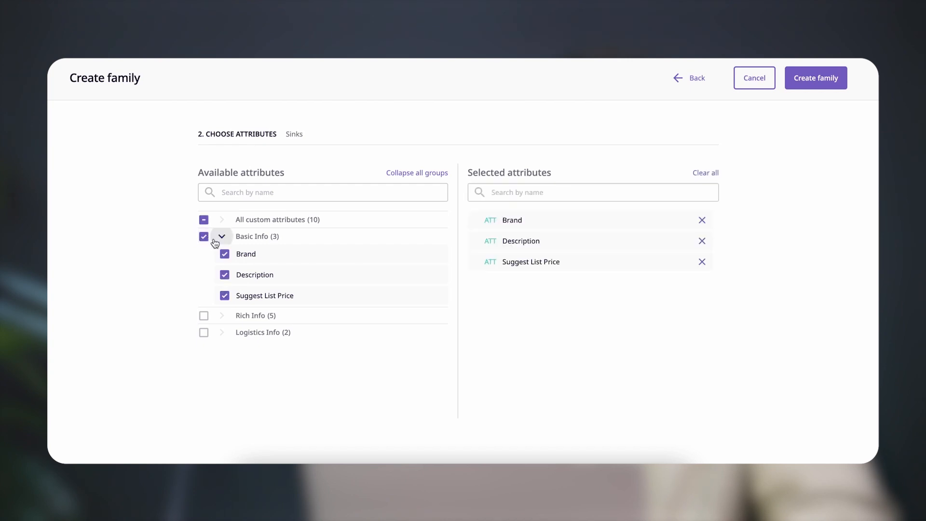
click(221, 316)
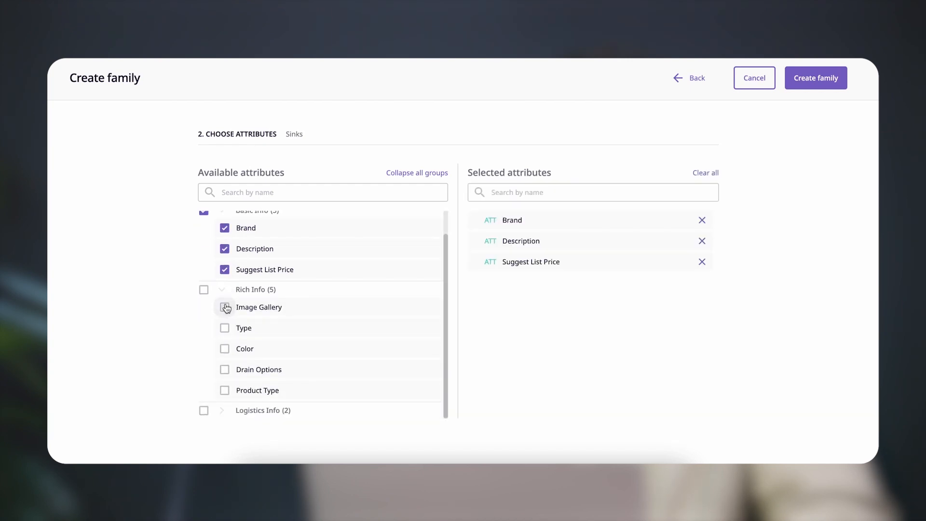
click(225, 307)
click(225, 327)
click(225, 349)
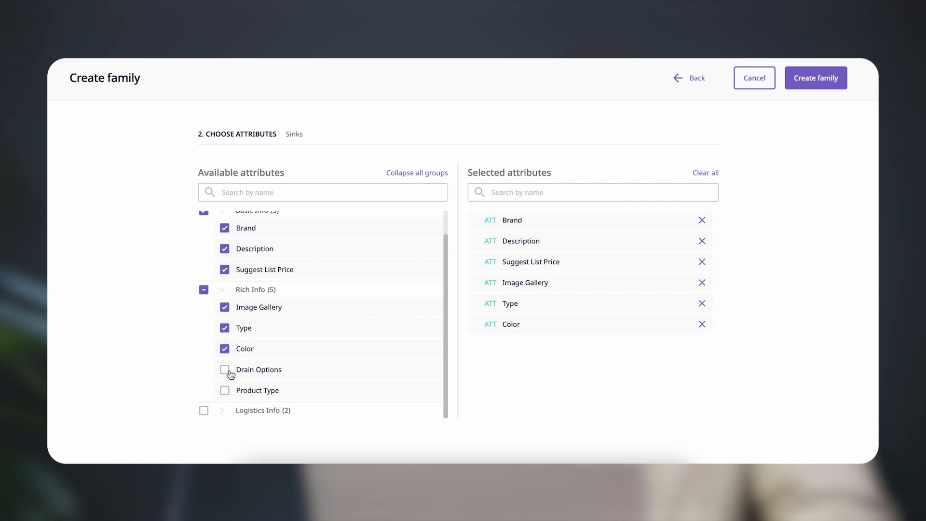
click(226, 391)
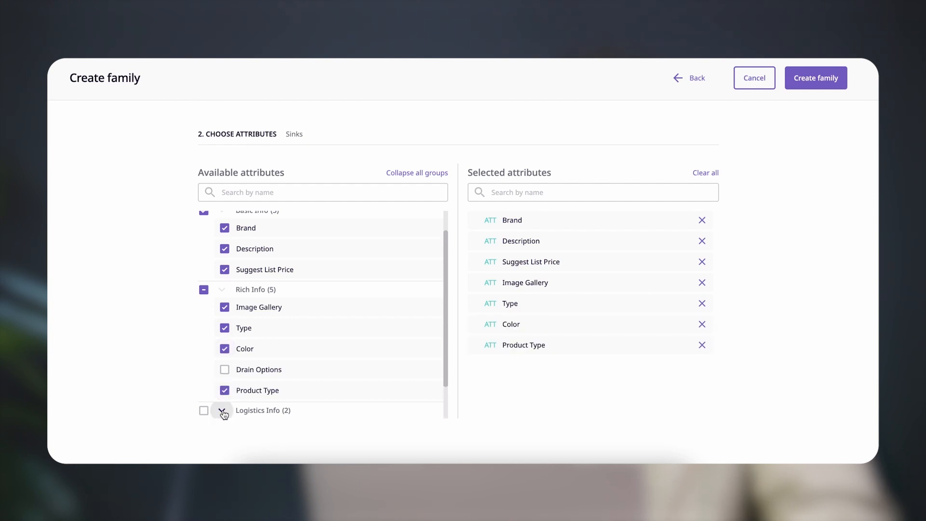
click(224, 369)
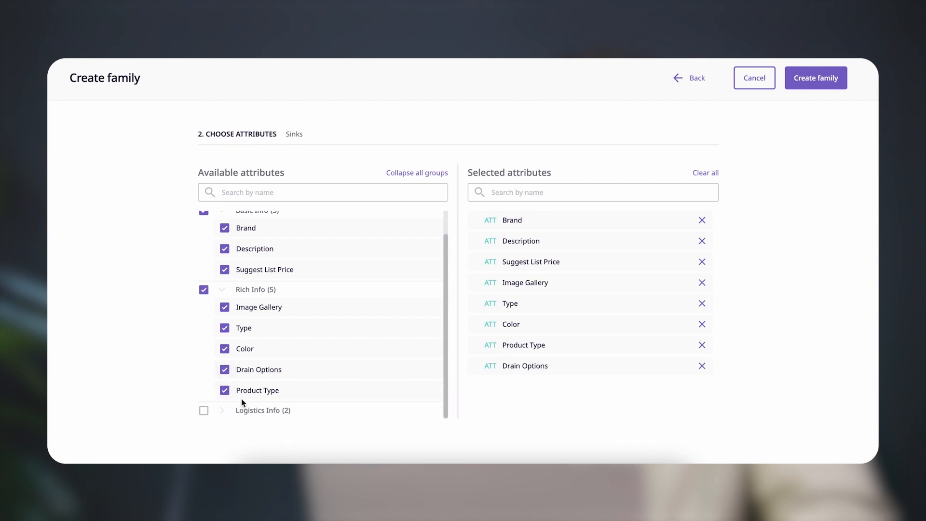
click(203, 411)
click(828, 86)
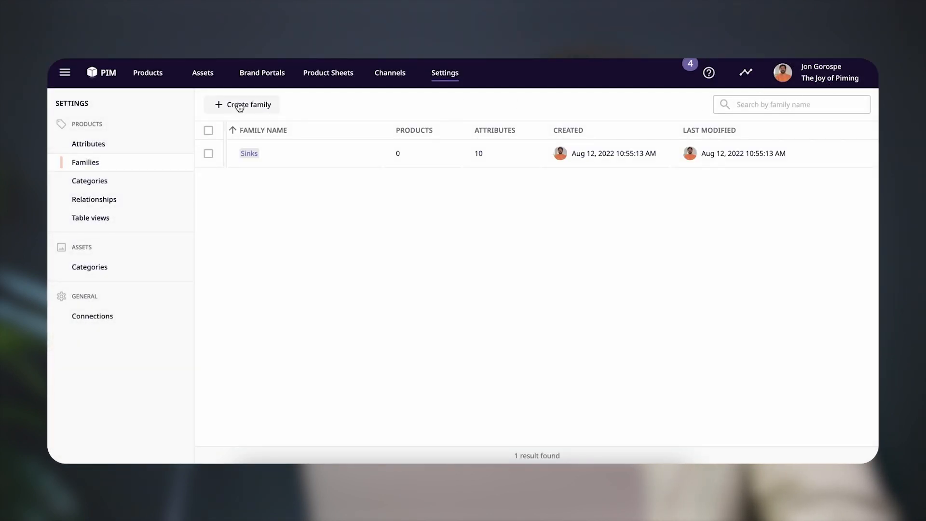
Start another product family, name it Faucets, and continue to its attribute selection
click(241, 106)
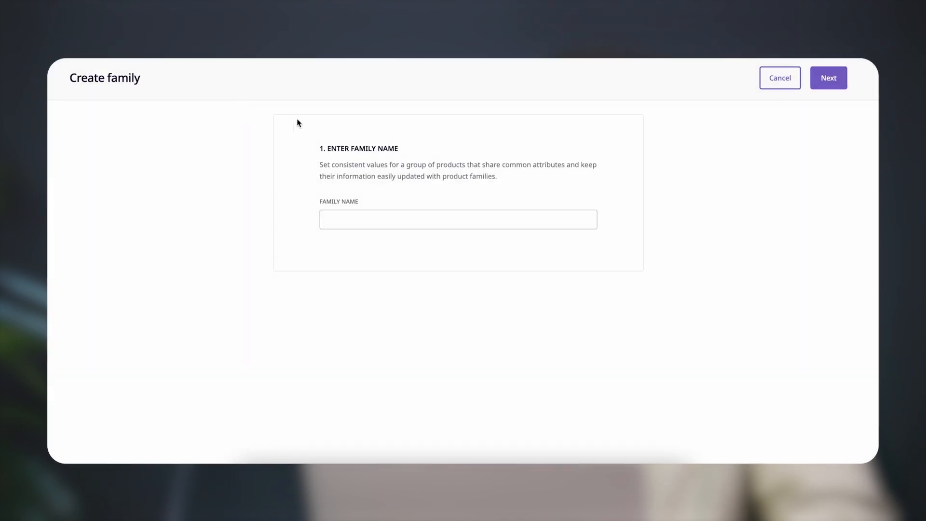
click(391, 216)
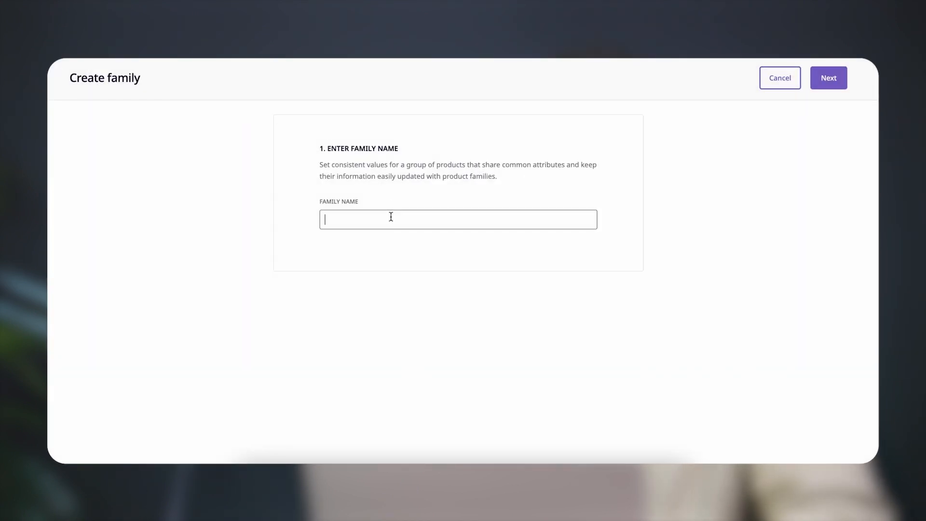
text(Fau)
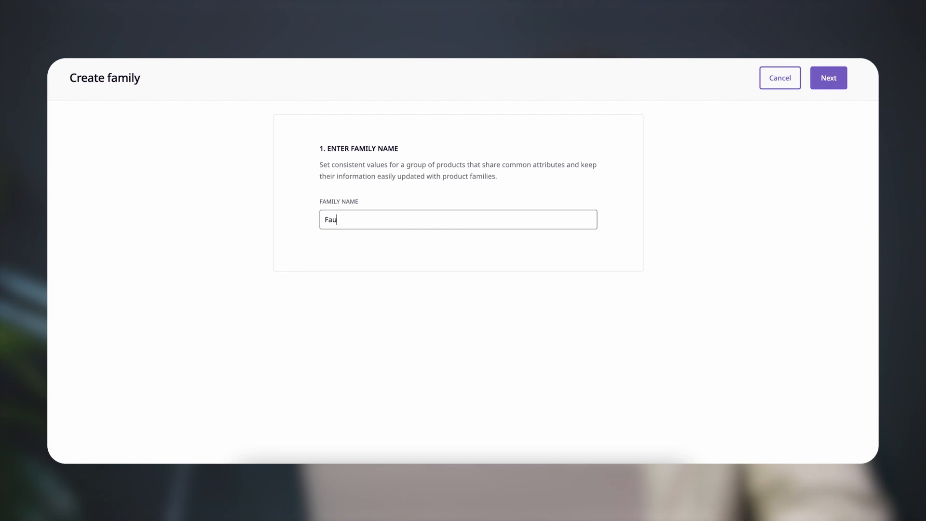
text(cets)
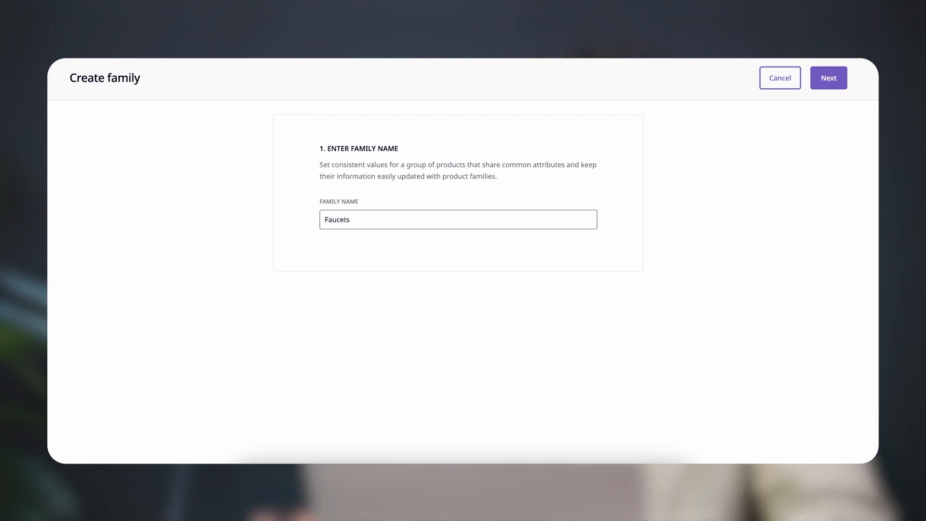
click(826, 85)
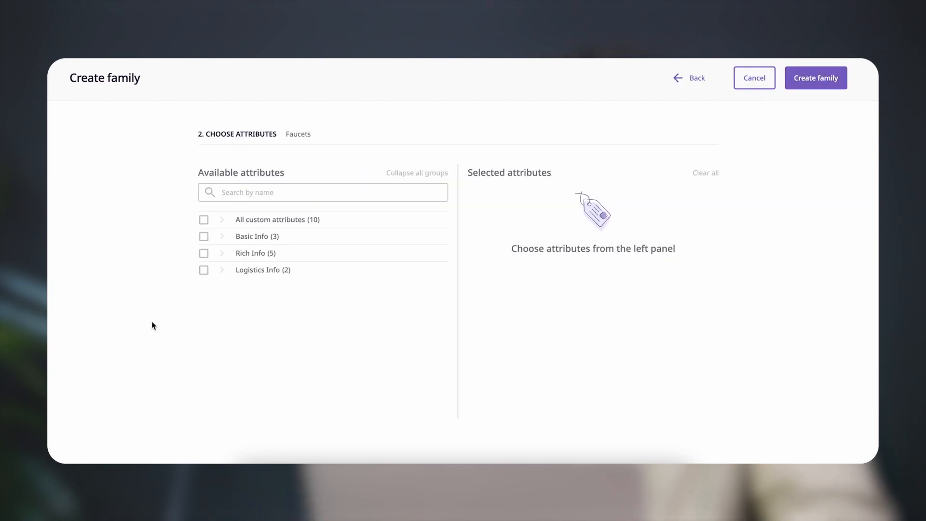
Add all Basic Info and Logistics Info attributes plus Image Gallery, Type, Color and Product Type to the Faucets family and create it
click(203, 236)
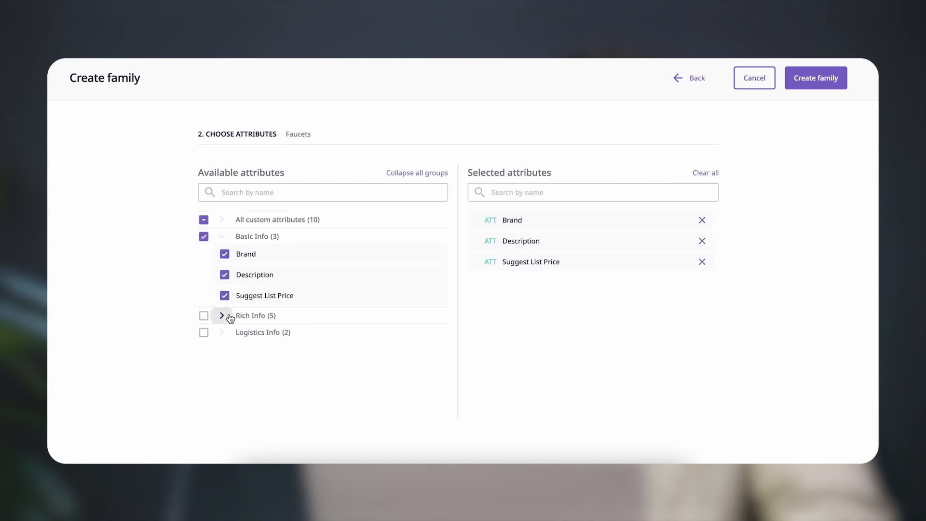
click(221, 315)
click(225, 333)
click(224, 354)
click(224, 375)
scroll(229, 381, down, 1)
click(224, 390)
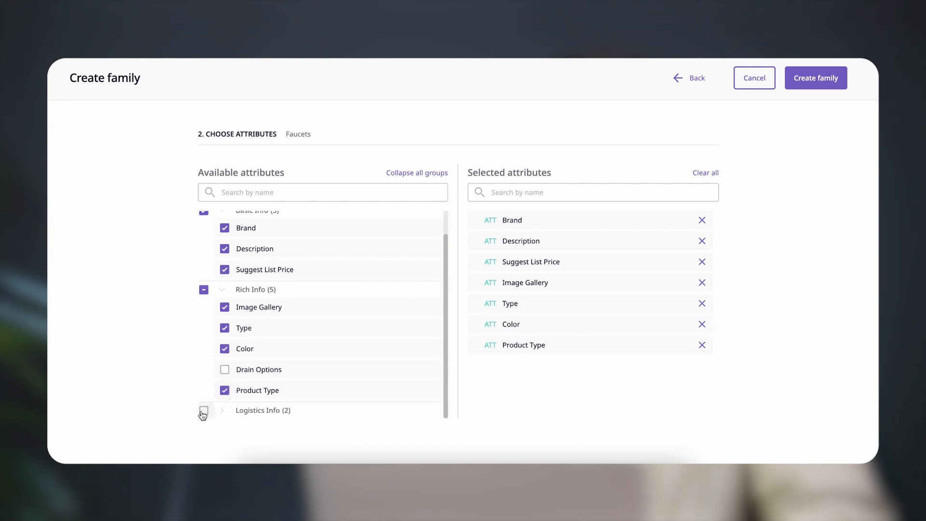
click(203, 413)
click(815, 81)
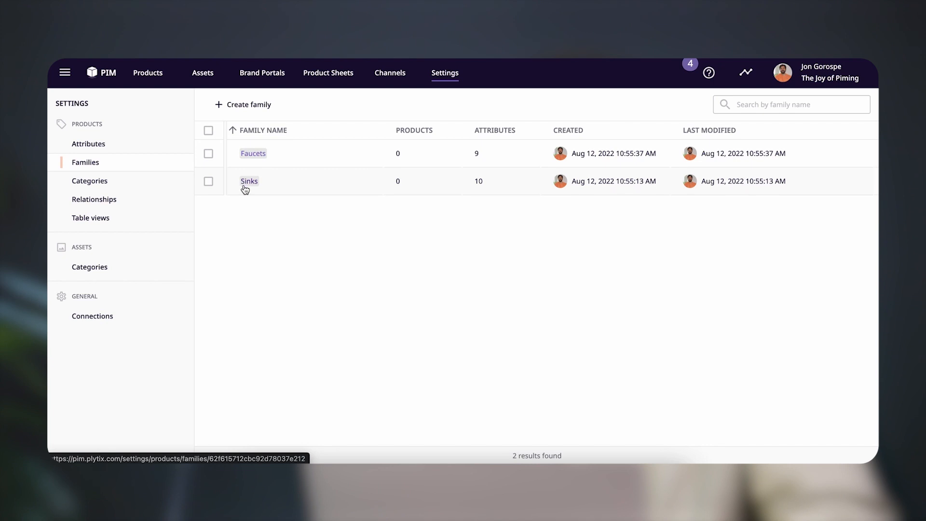
Start a new product family, name it Accessories, and continue to its attribute selection
click(232, 106)
click(372, 218)
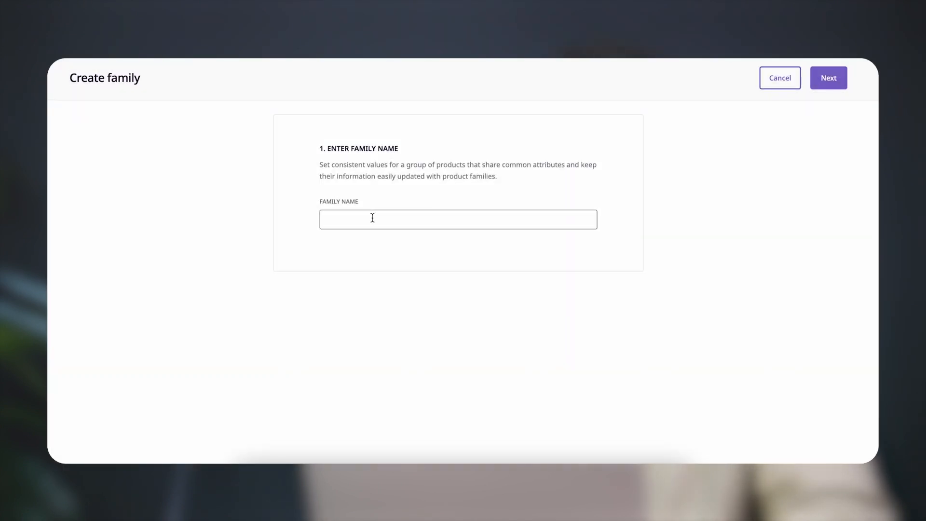
text(Accessories)
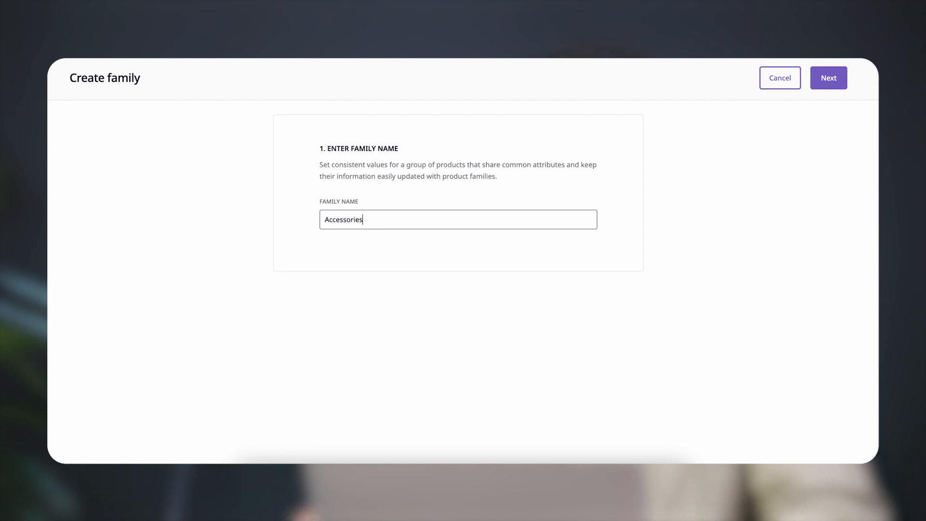
click(829, 79)
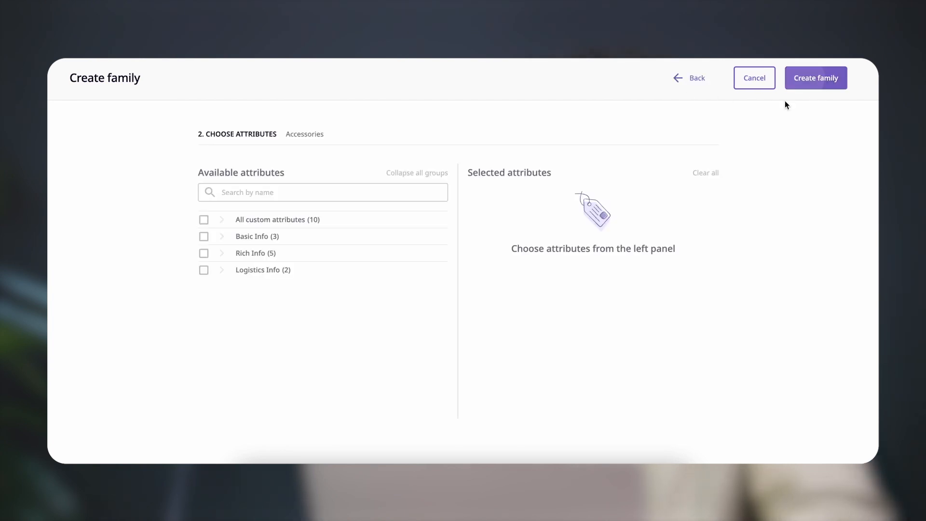
Add the Basic Info, Rich Info and Logistics Info attributes except Drain Options to the Accessories family and create it
click(204, 237)
click(212, 254)
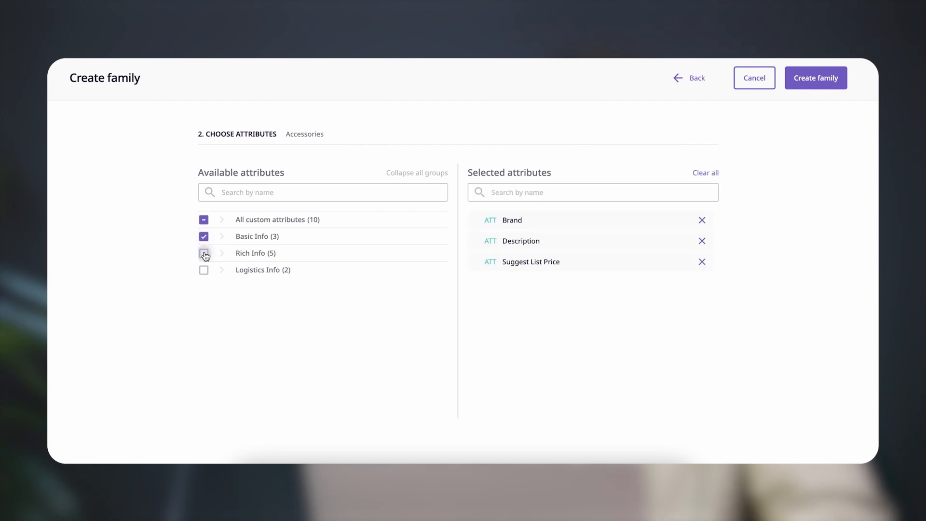
click(702, 345)
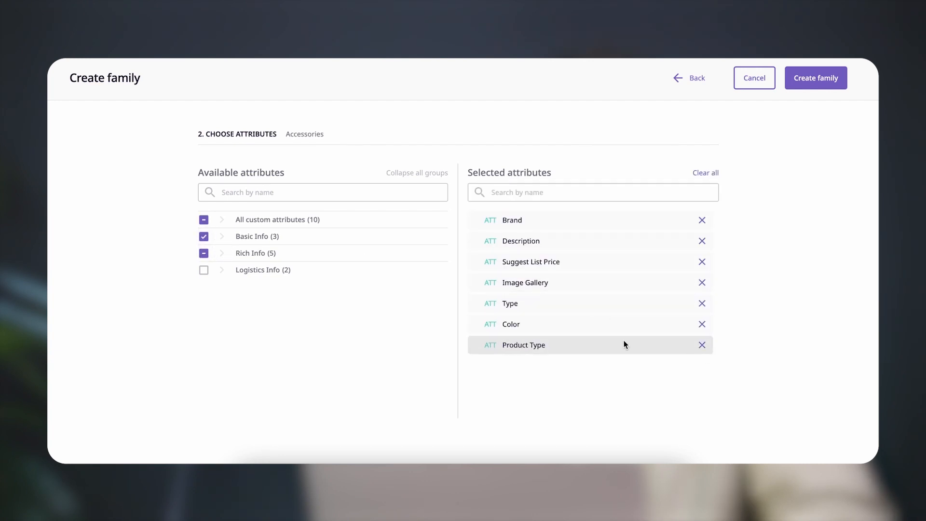
click(203, 272)
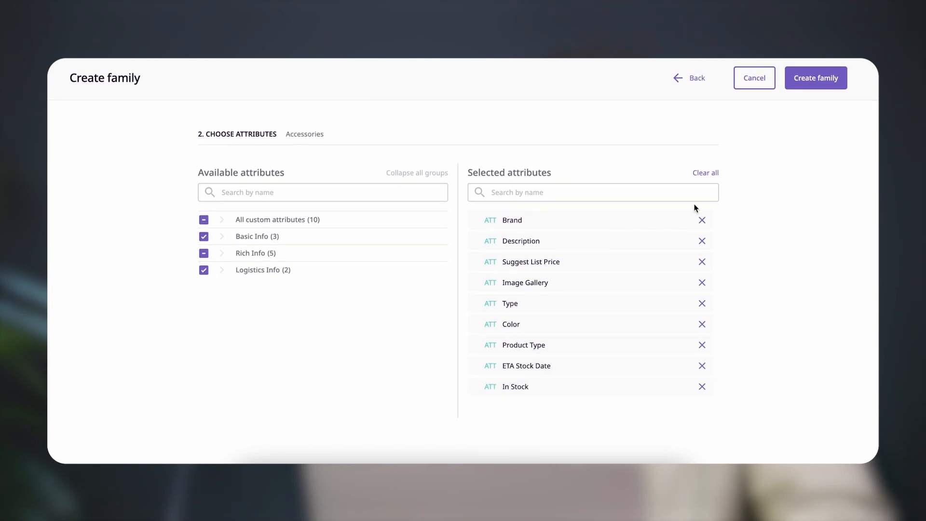
click(813, 79)
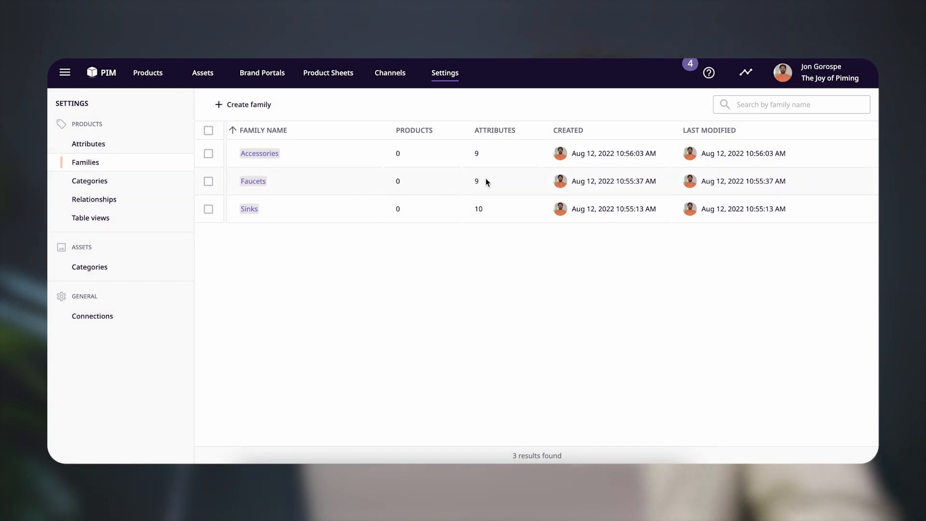
Look through the attributes of the Accessories family and open the list of all products
click(479, 155)
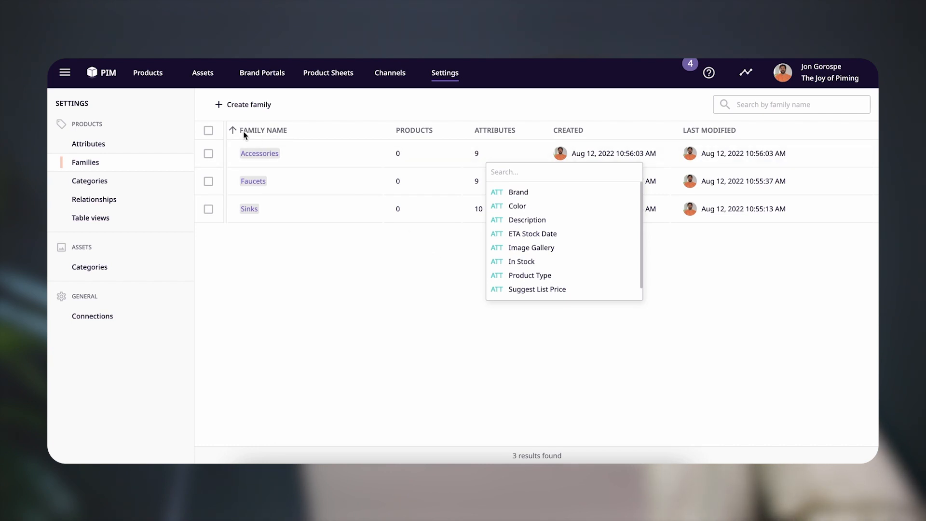
mouse_move(145, 84)
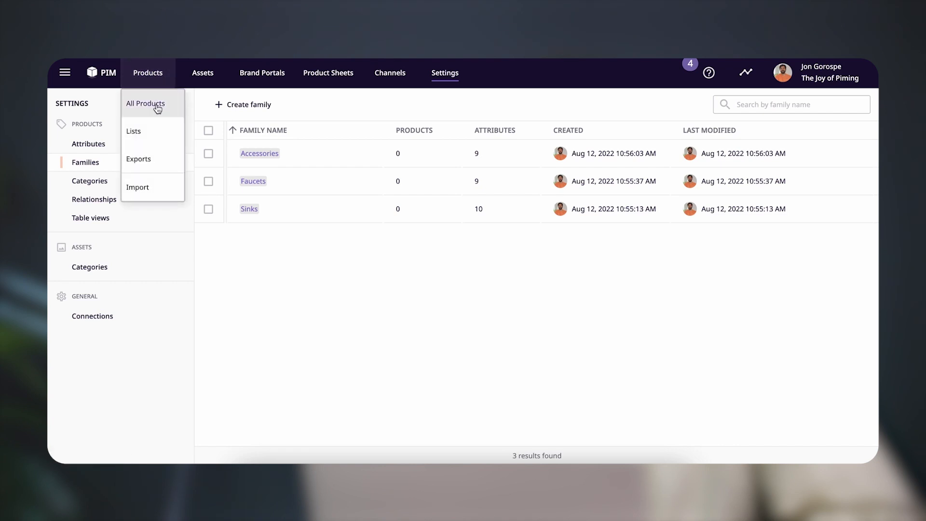
click(157, 106)
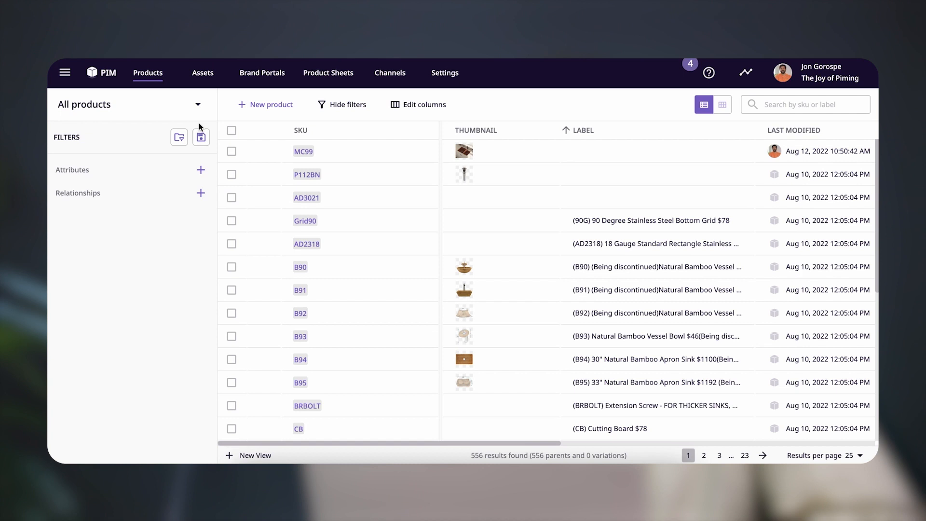
Check which products belong to the Sinks family and return to all products
click(135, 107)
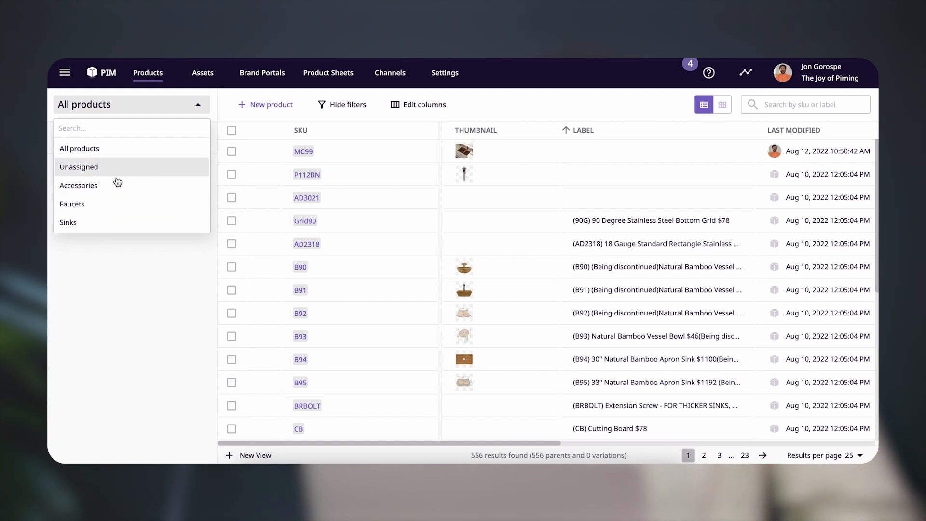
click(111, 225)
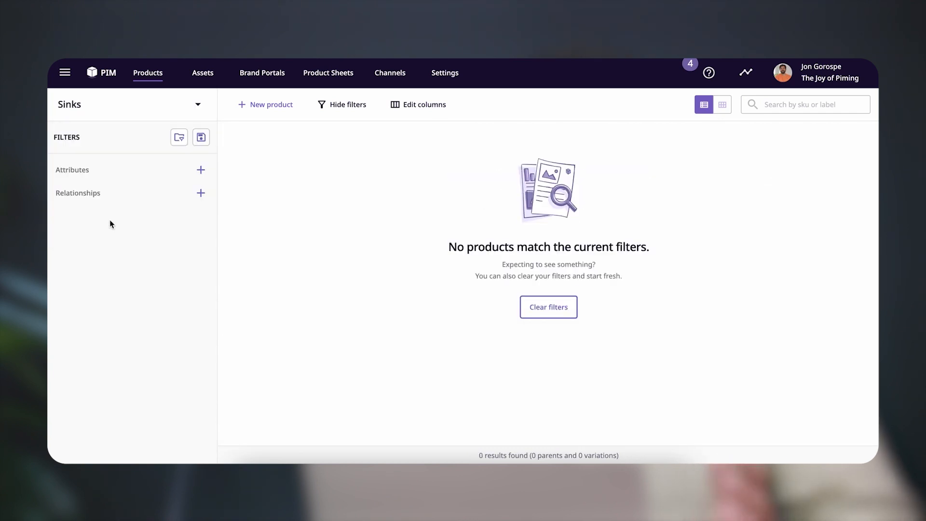
click(201, 111)
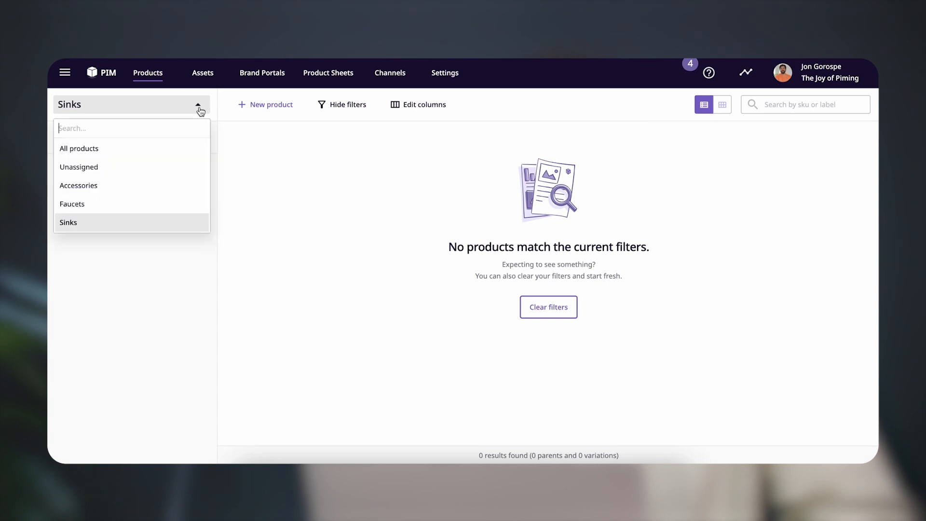
click(140, 155)
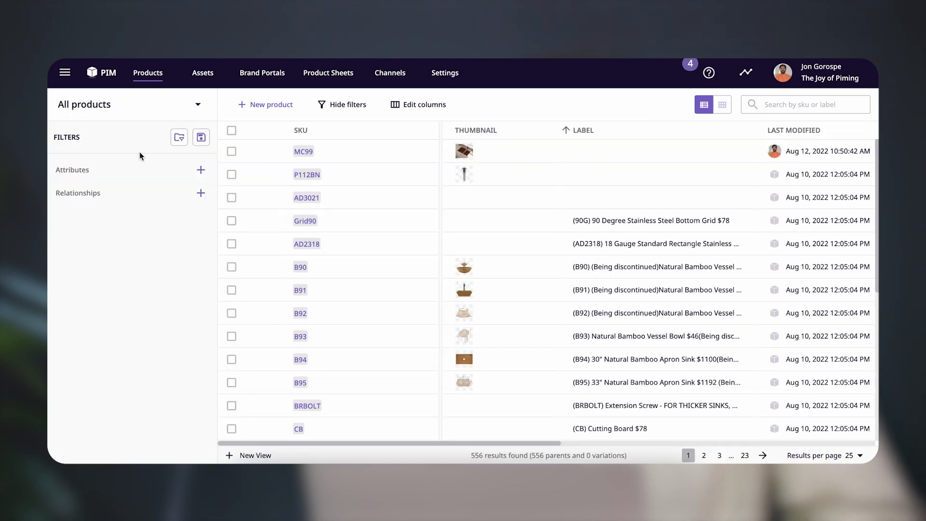
Set up an attribute filter on Categories with the condition "contains any of"
click(201, 171)
click(164, 202)
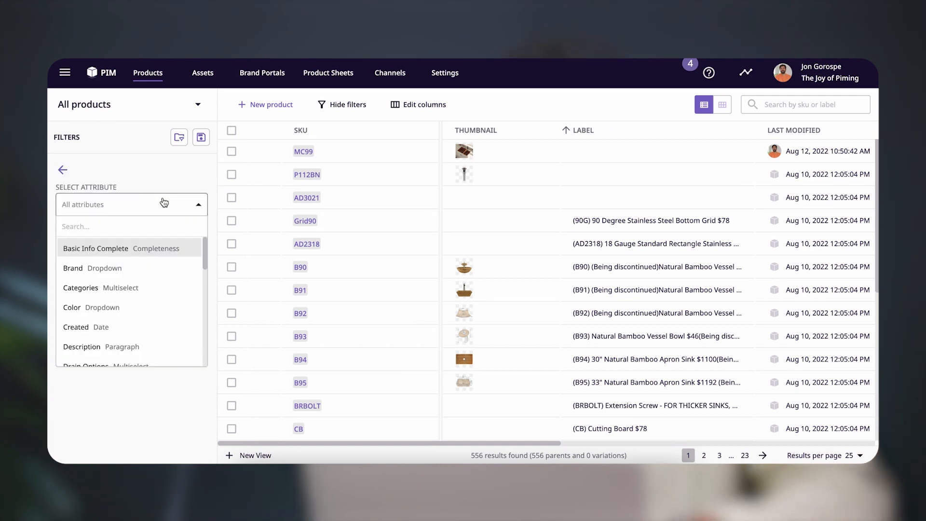
text(c)
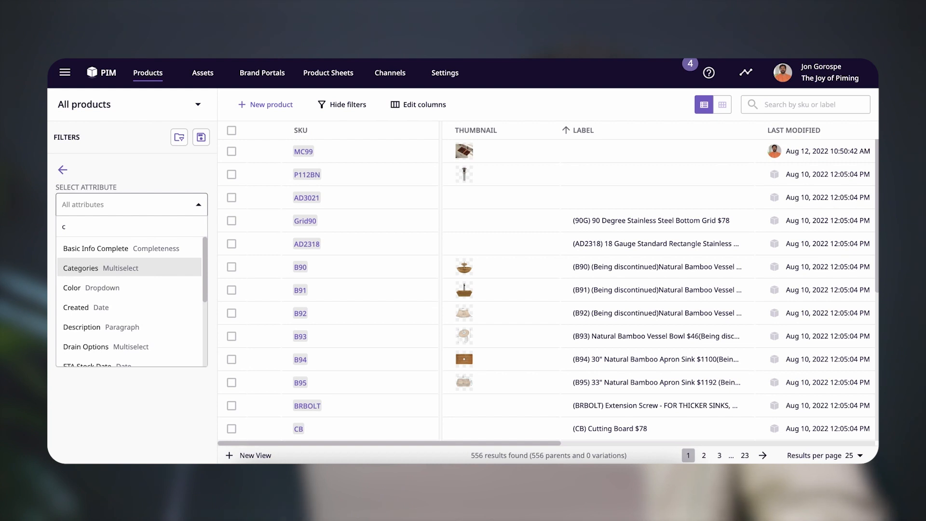
click(138, 266)
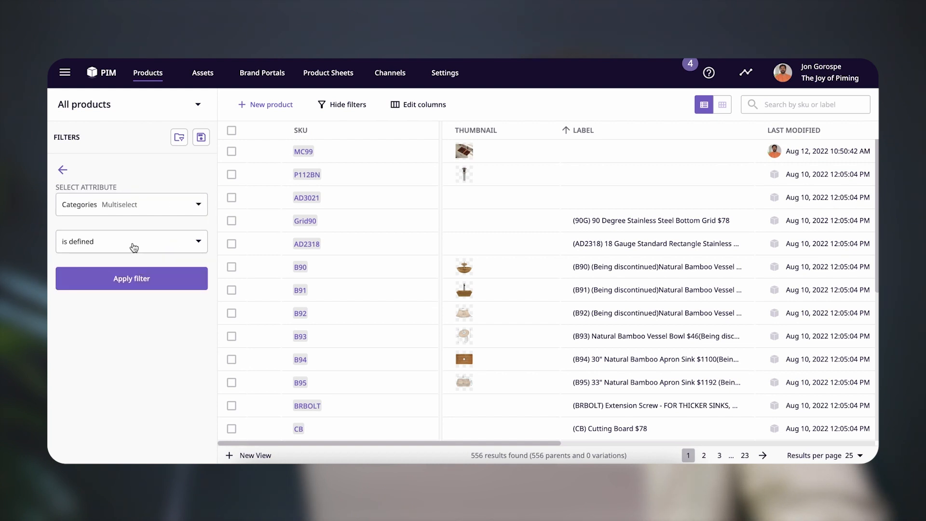
click(134, 249)
click(133, 327)
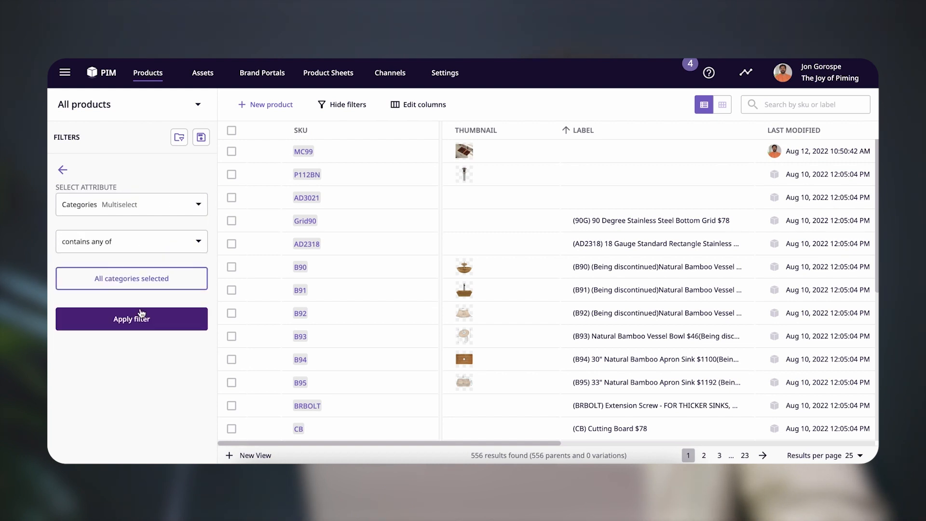
Choose Kitchen Sinks and Bathroom Bowls as the filter's categories and apply the filter
click(139, 285)
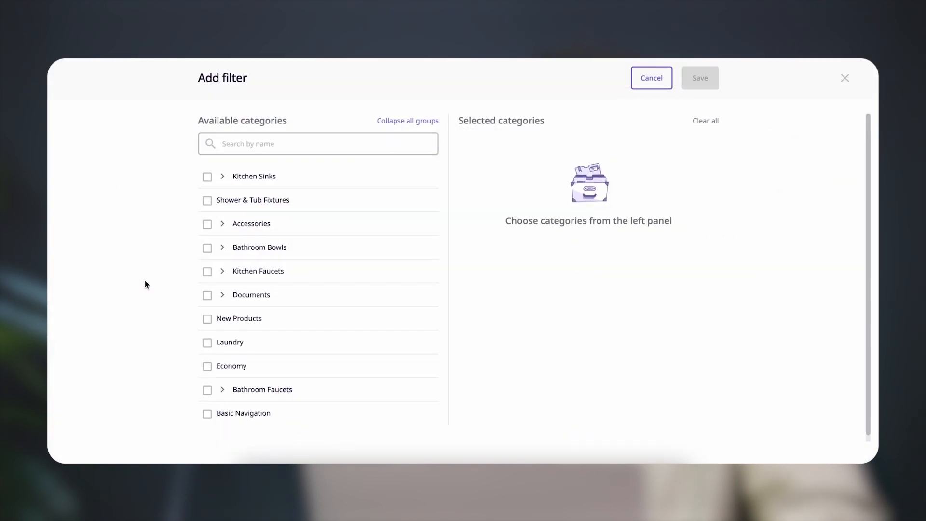
click(207, 179)
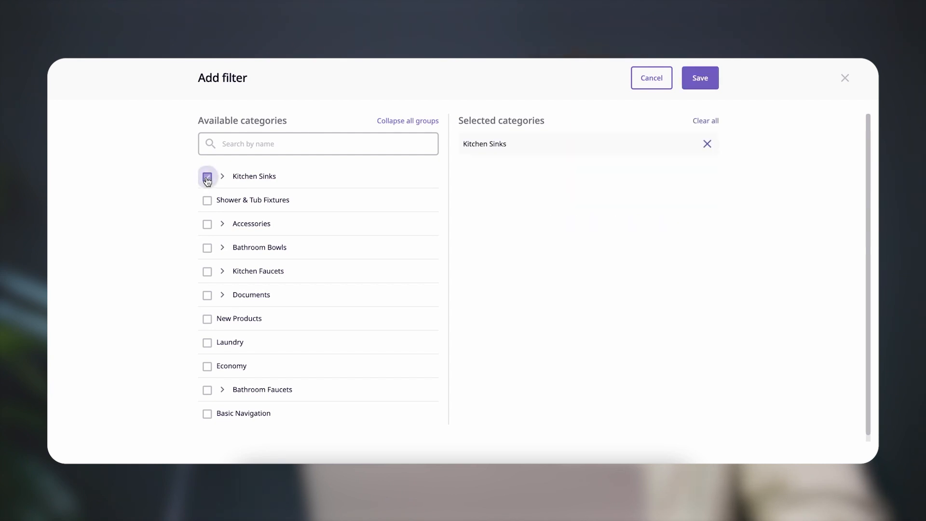
click(206, 249)
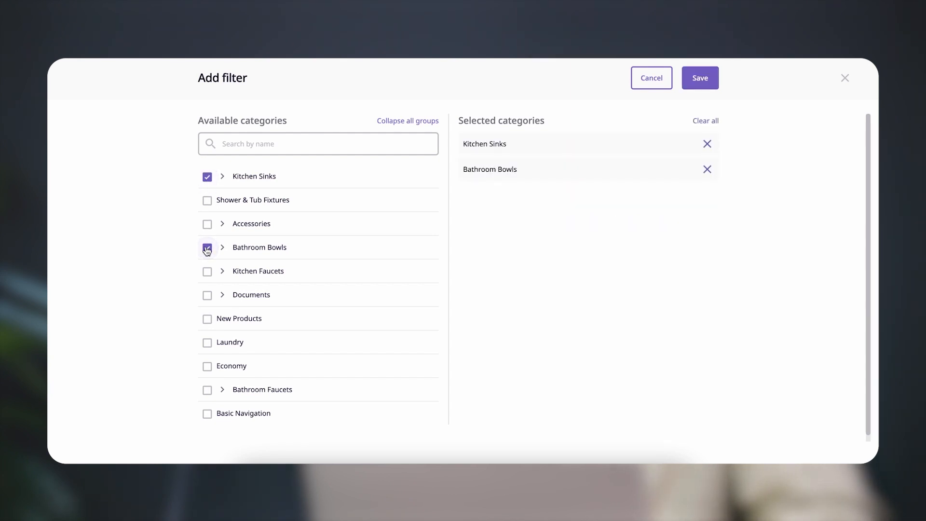
scroll(207, 248, down, 1)
scroll(208, 247, up, 1)
click(695, 80)
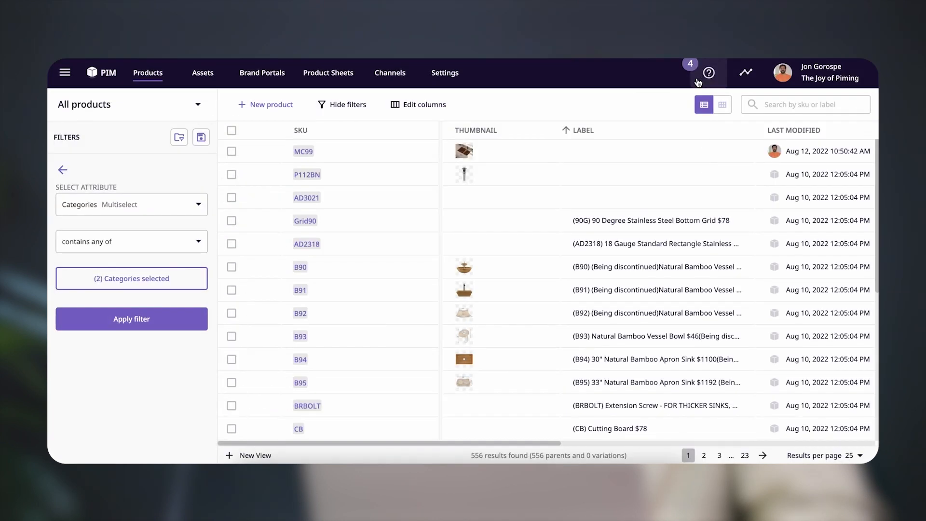
click(145, 314)
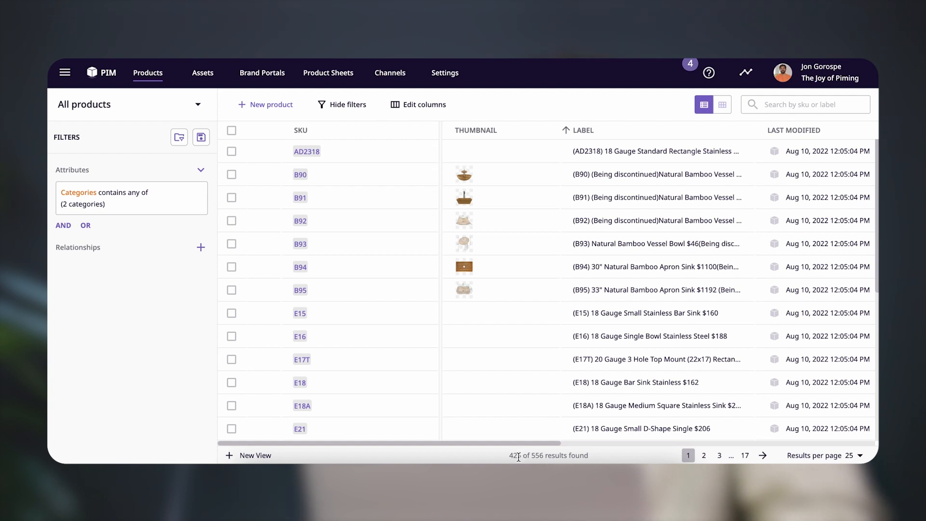
Select all filtered products across every results page and assign them to the Sinks family
drag(522, 455, 509, 456)
click(232, 131)
click(368, 128)
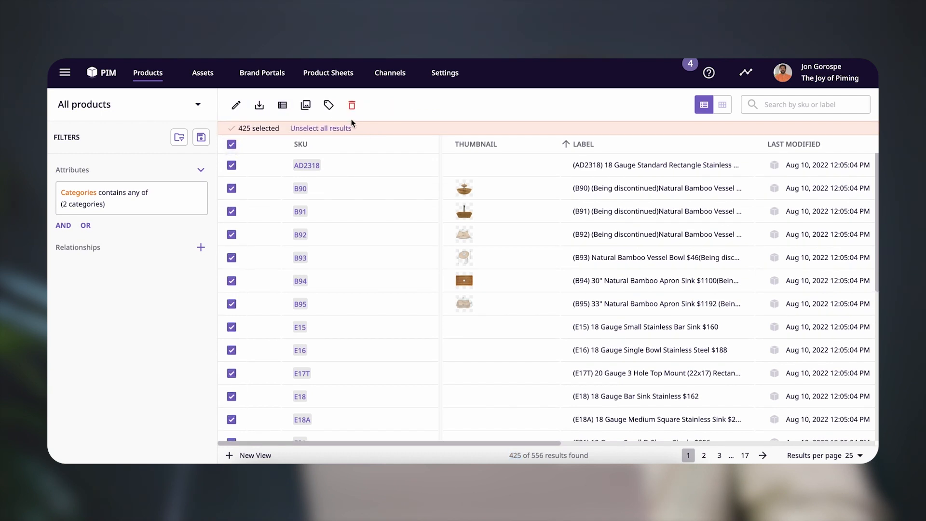
click(329, 107)
click(381, 245)
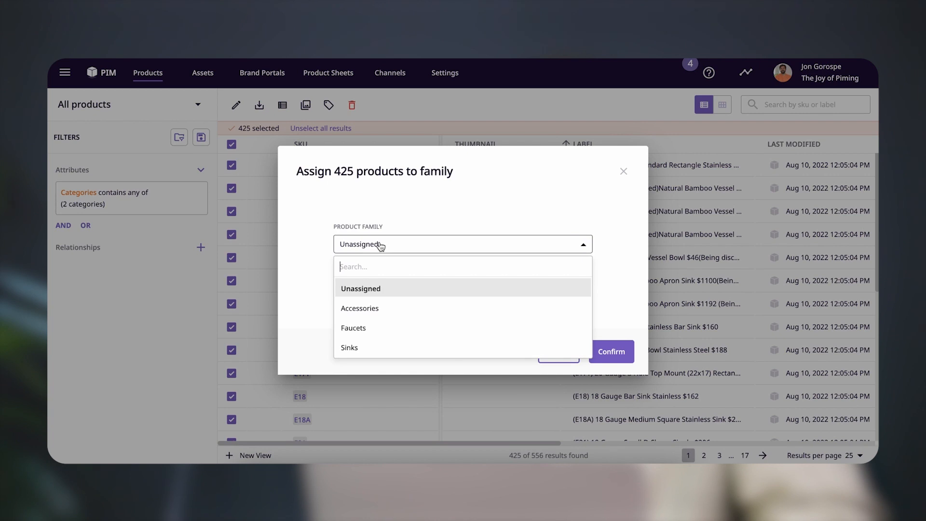
click(379, 349)
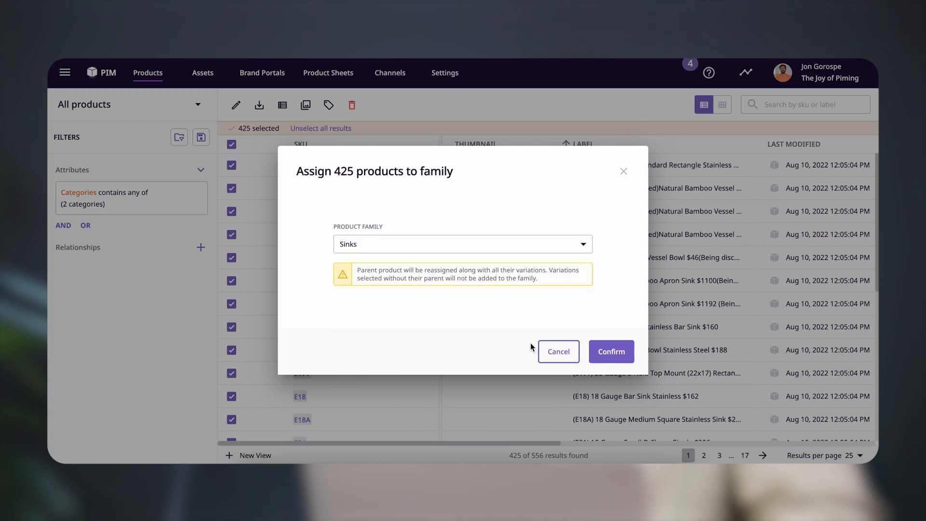
click(600, 353)
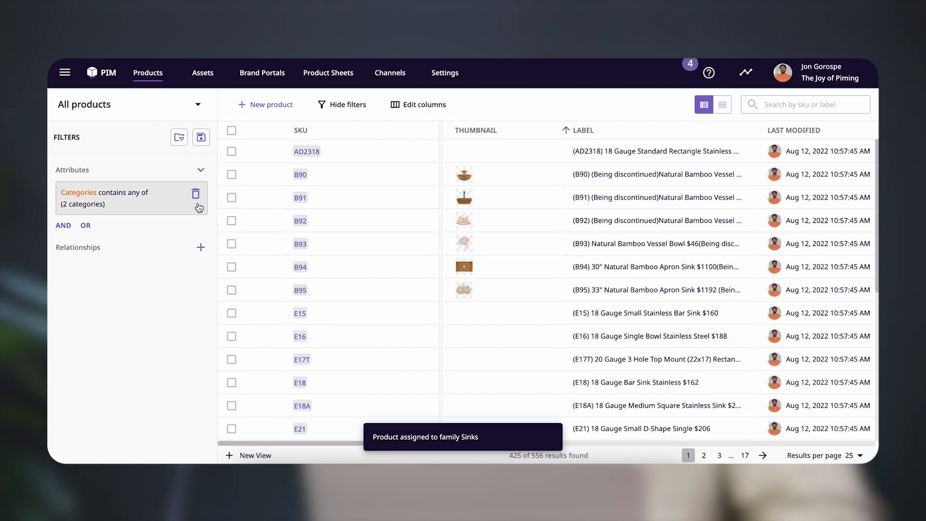
Remove the Categories filter and list only the products unassigned to a family
click(196, 193)
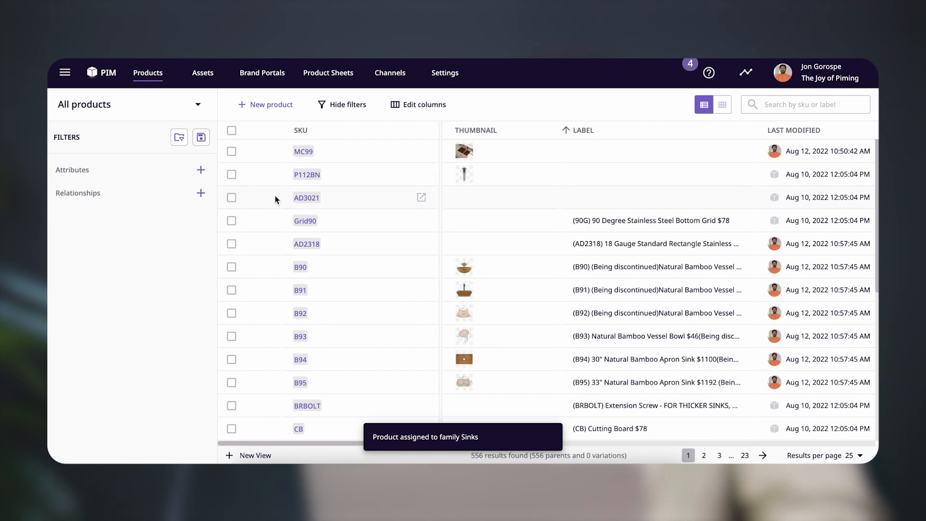
click(196, 104)
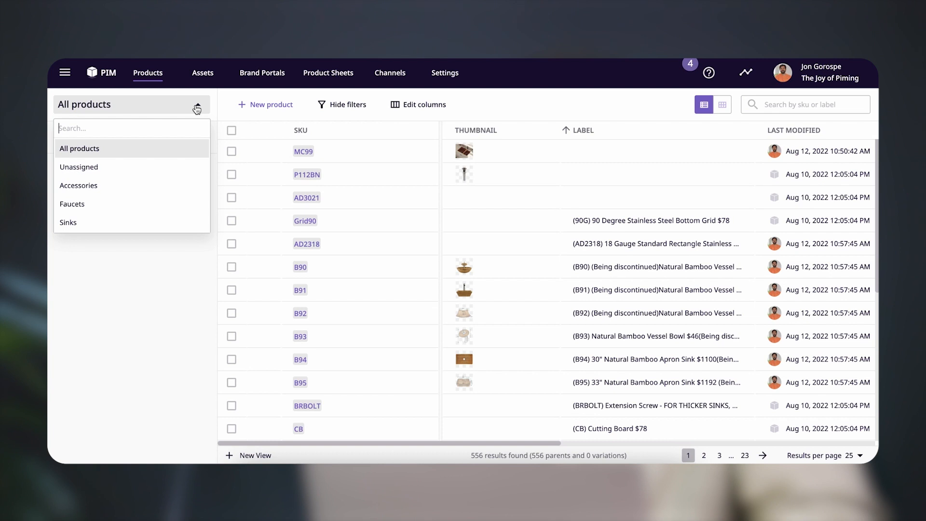
right_click(107, 170)
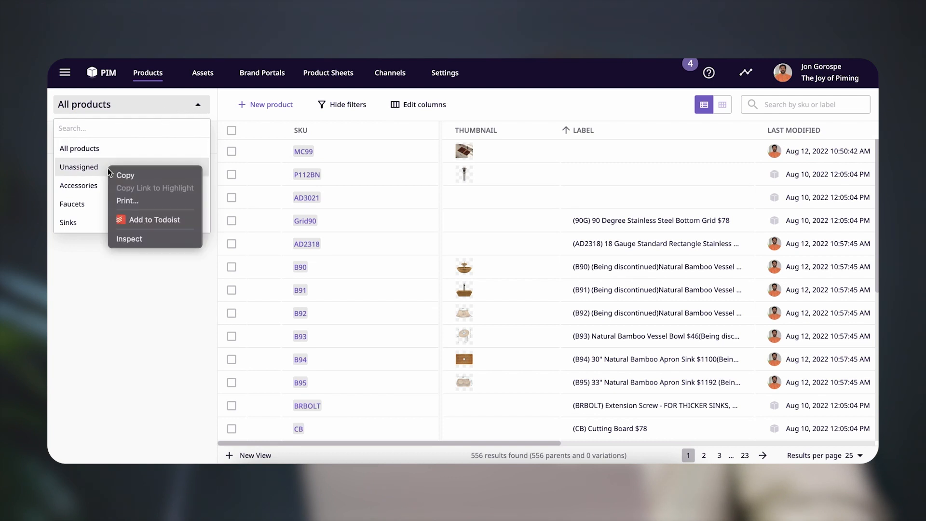
click(91, 171)
click(86, 171)
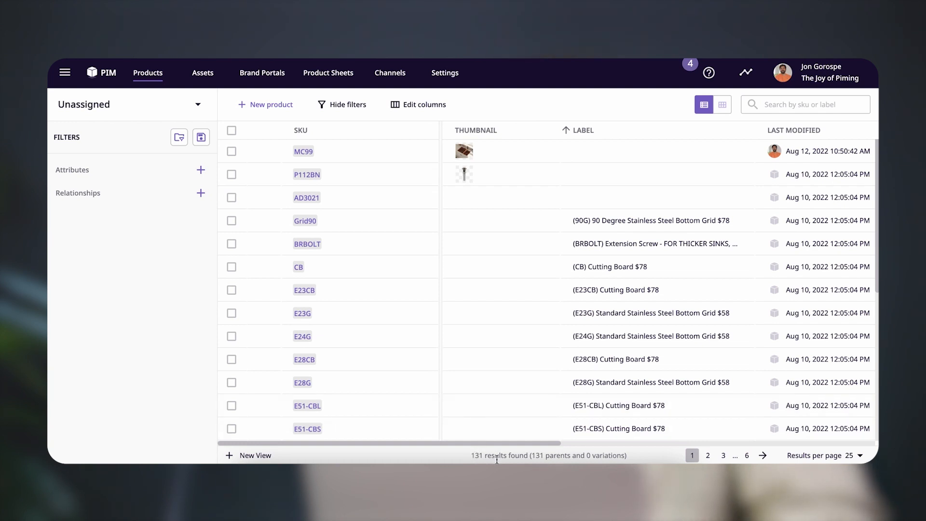
Add a Categories attribute filter with the condition "contains any of" to the unassigned product list
click(201, 171)
click(177, 212)
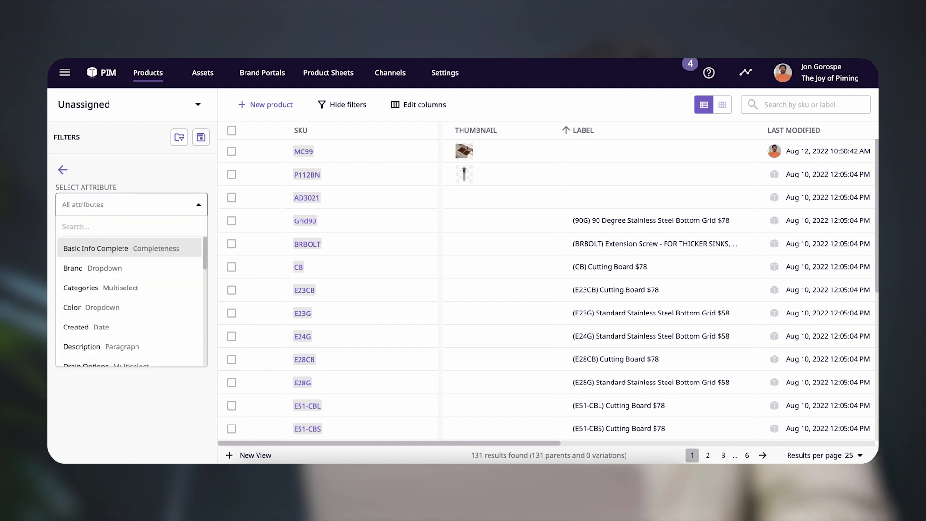
text(cate)
click(144, 249)
click(145, 247)
click(142, 323)
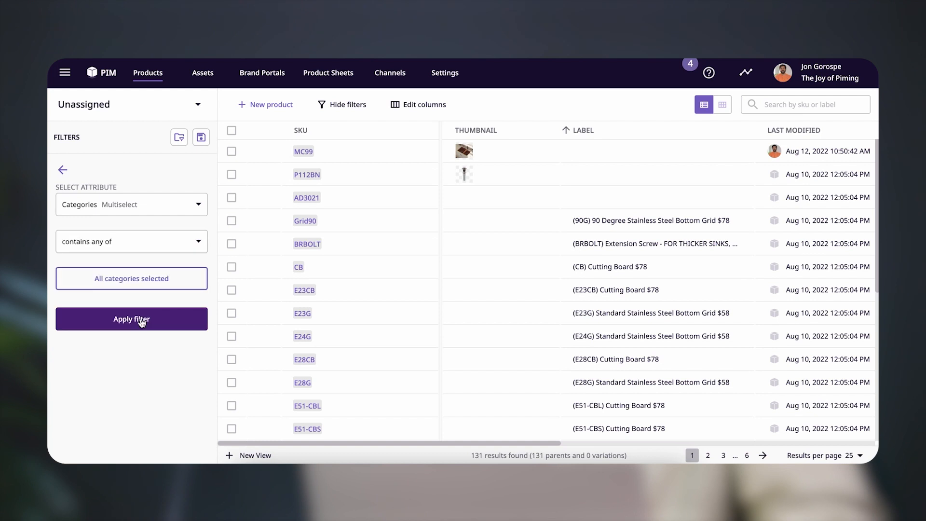
Choose Kitchen Faucets and Bathroom Faucets as the filter's categories and apply the filter
click(146, 284)
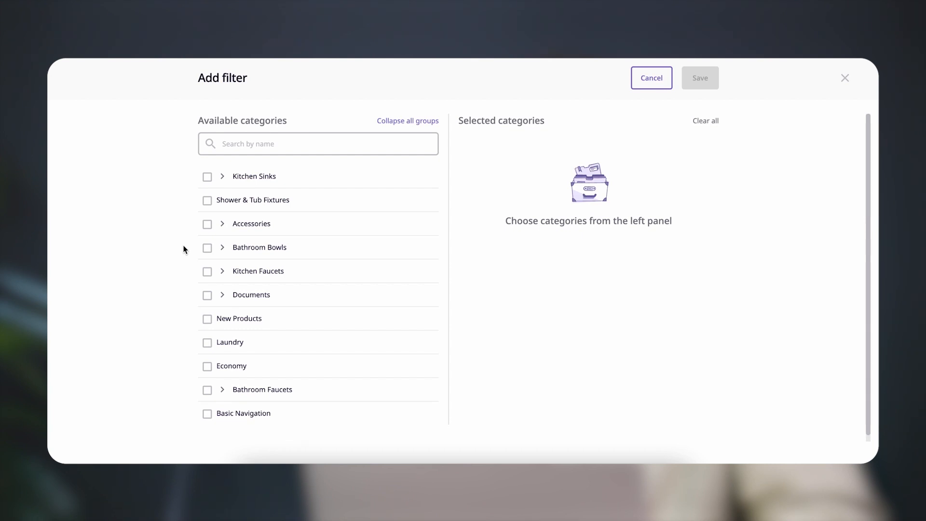
click(206, 272)
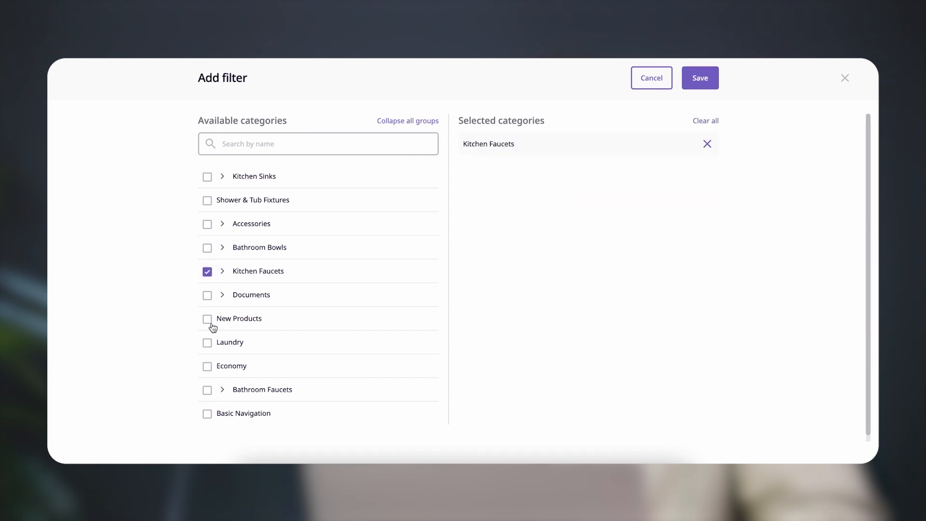
click(208, 391)
click(706, 83)
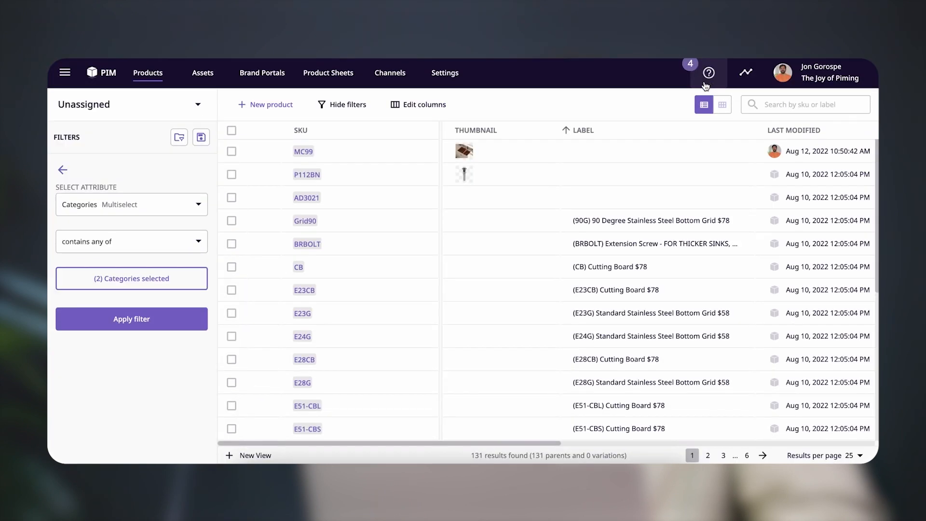
click(156, 312)
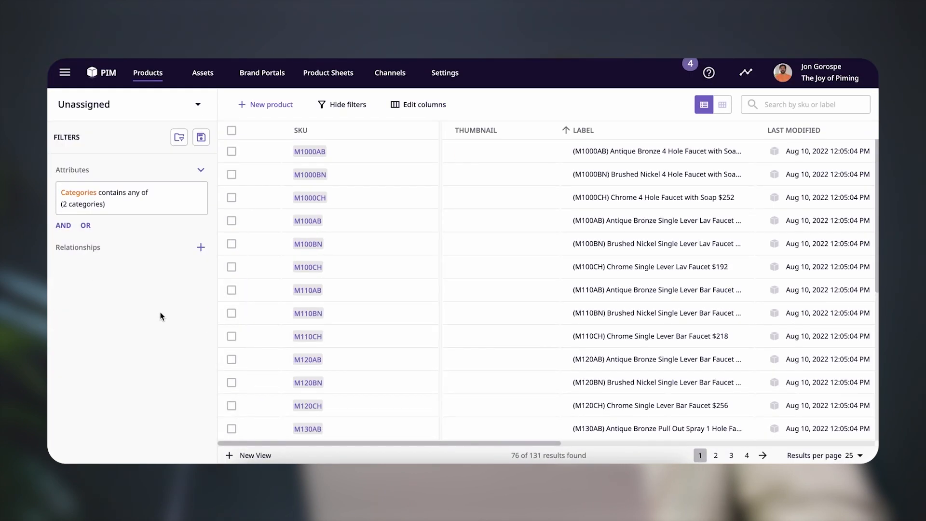
Select all filtered products across every results page and assign them to the Faucets family
click(231, 131)
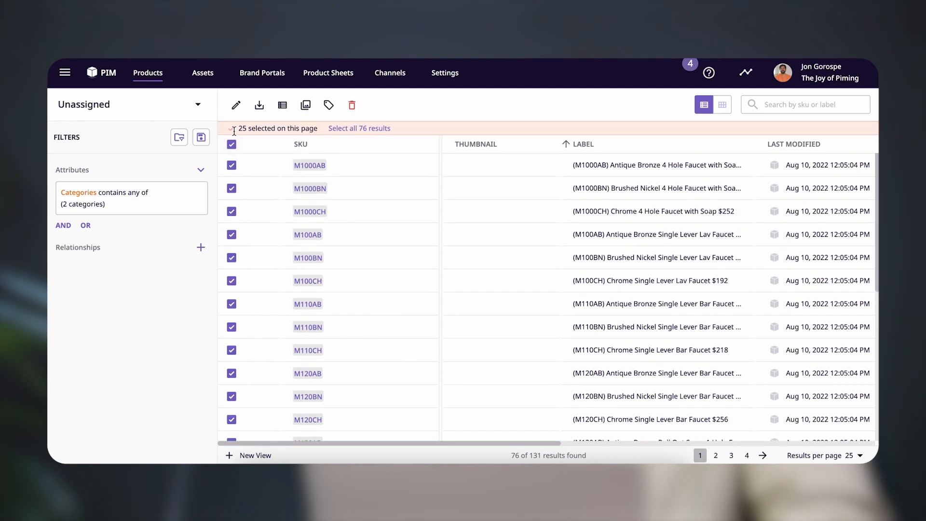
click(357, 130)
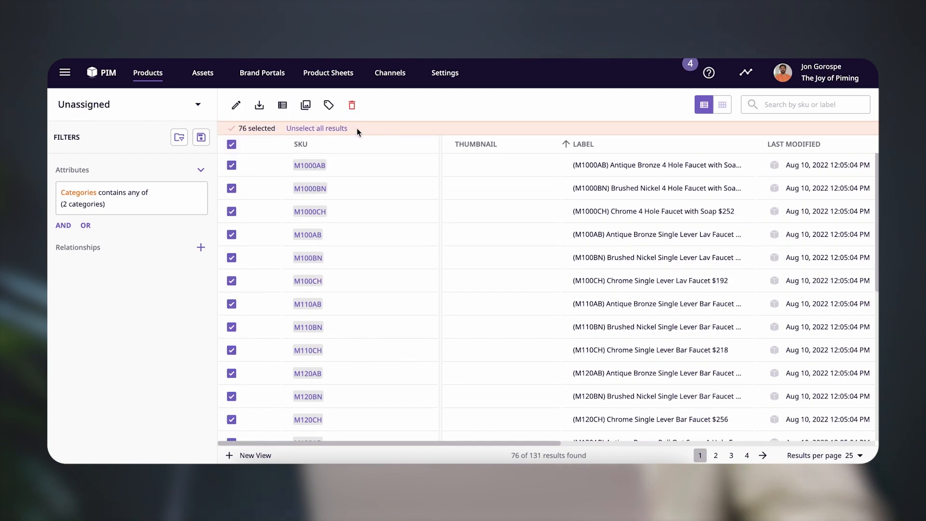
click(328, 104)
click(414, 244)
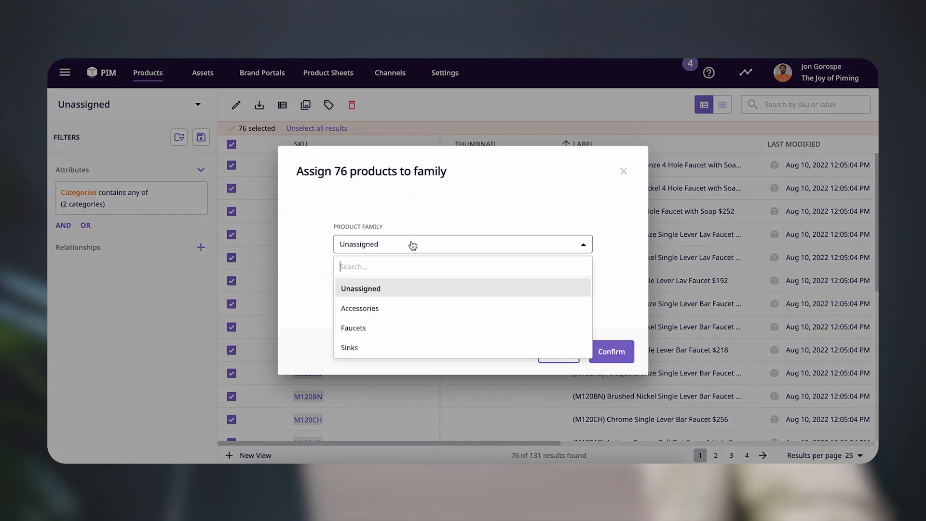
click(406, 332)
click(611, 353)
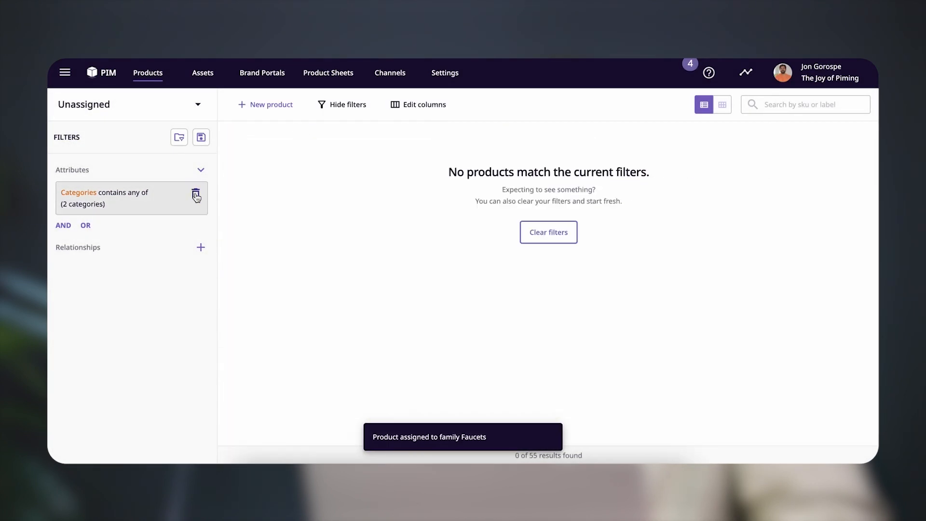
Remove the Categories filter and keep the list on products unassigned to a family
click(196, 195)
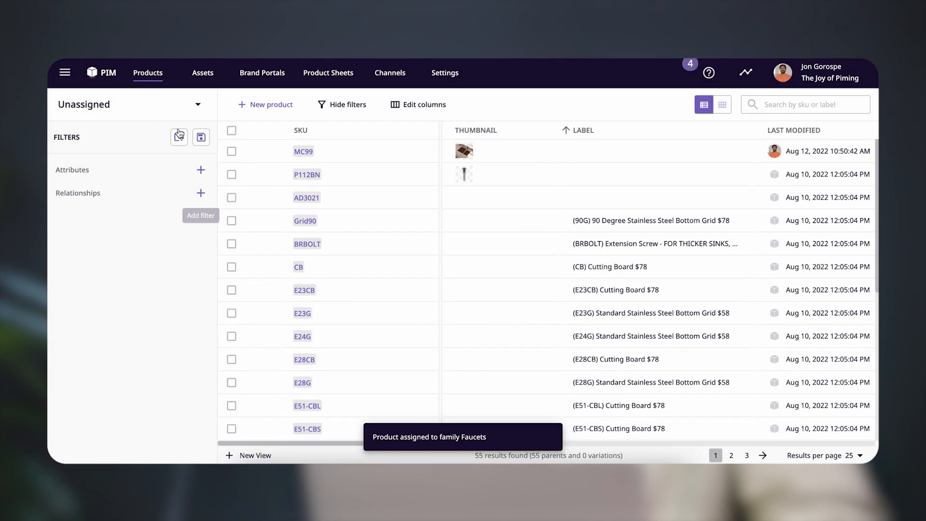
click(198, 104)
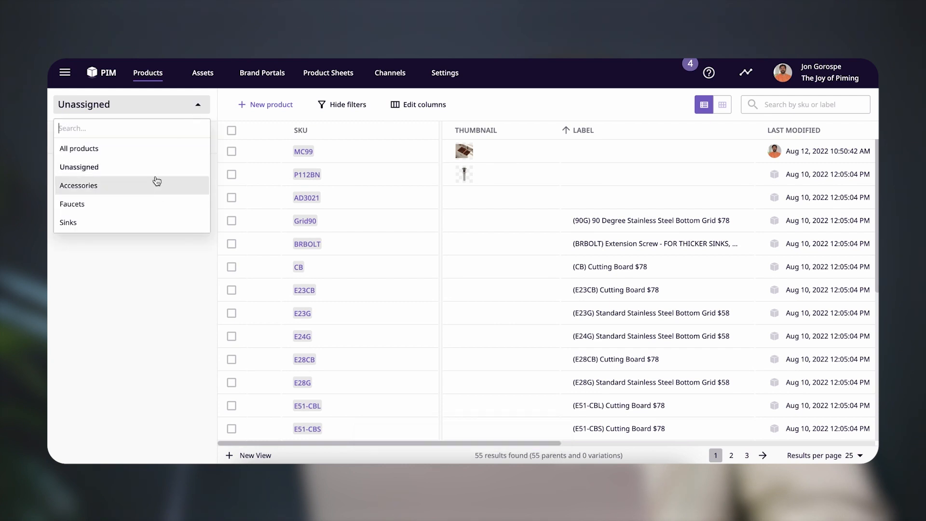
click(152, 169)
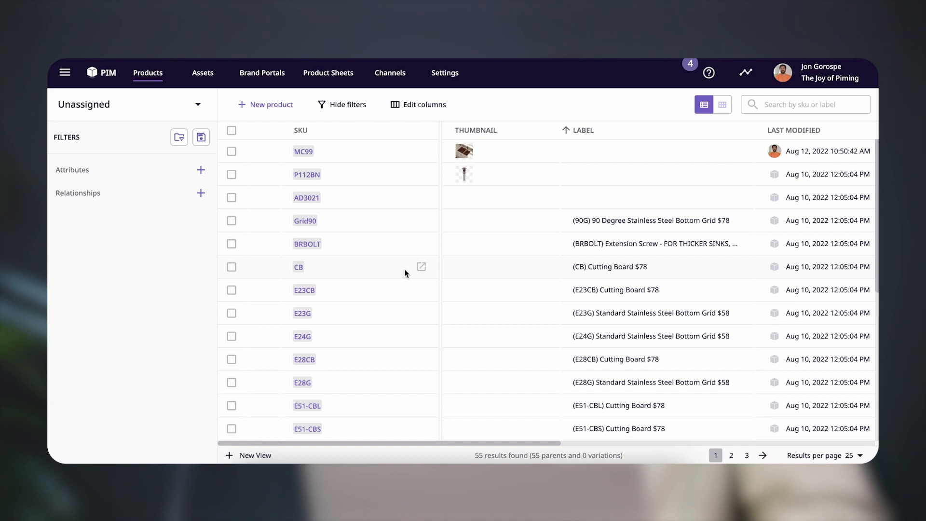
Select all unassigned products on the first page except MC99 and P112BN and assign them to the Accessories family
scroll(580, 284, down, 5)
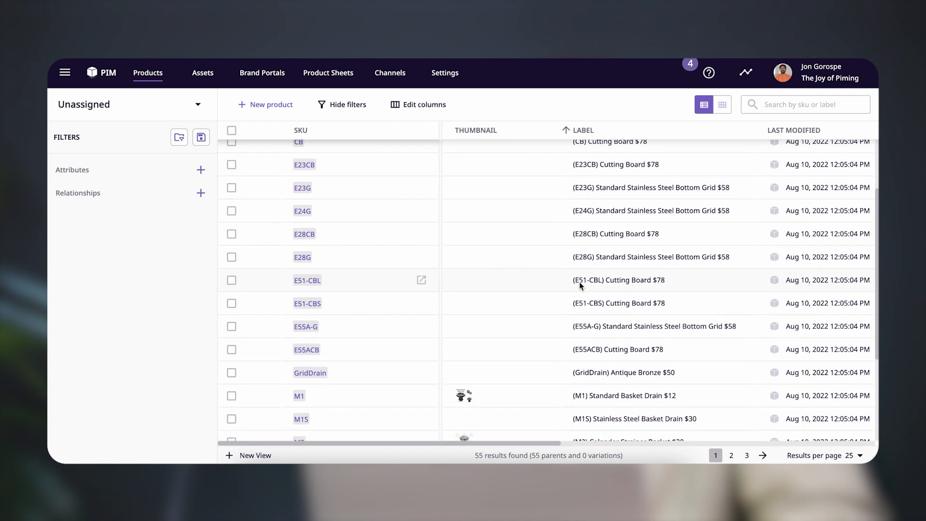
scroll(579, 282, down, 4)
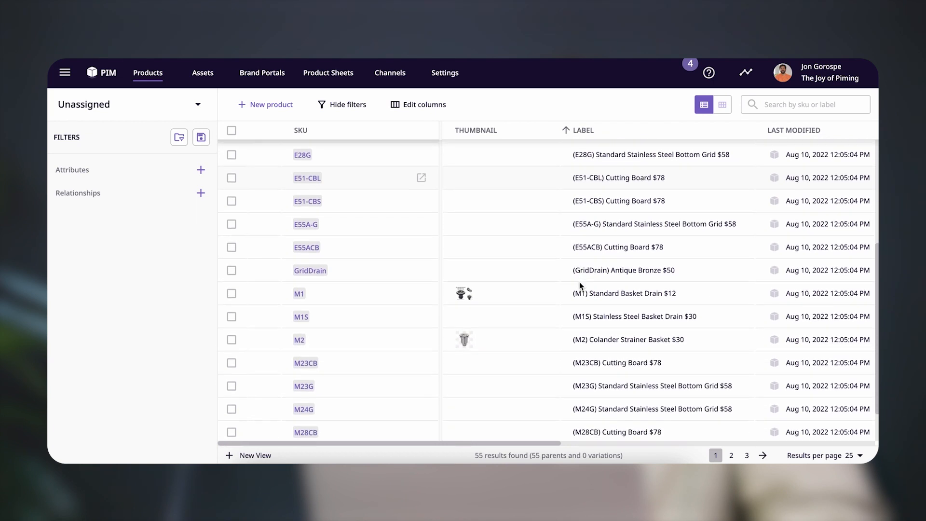
scroll(579, 281, up, 10)
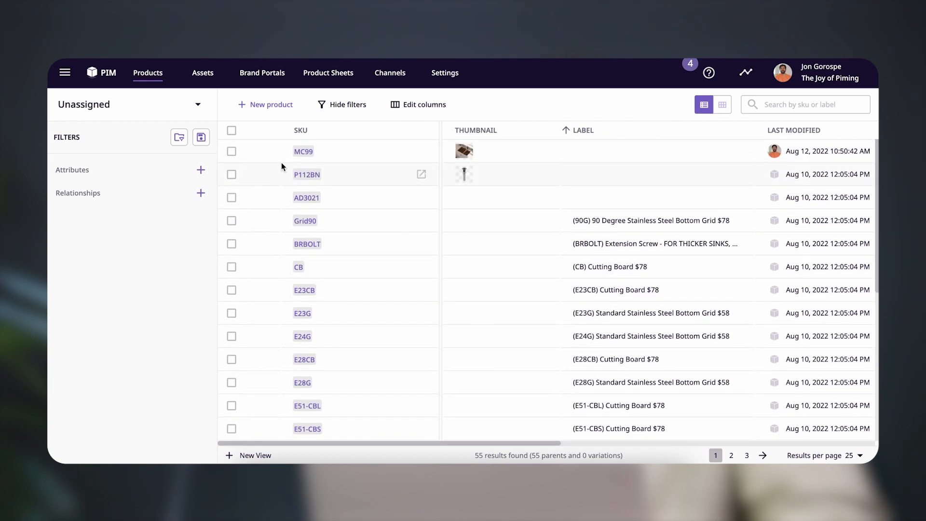
click(231, 131)
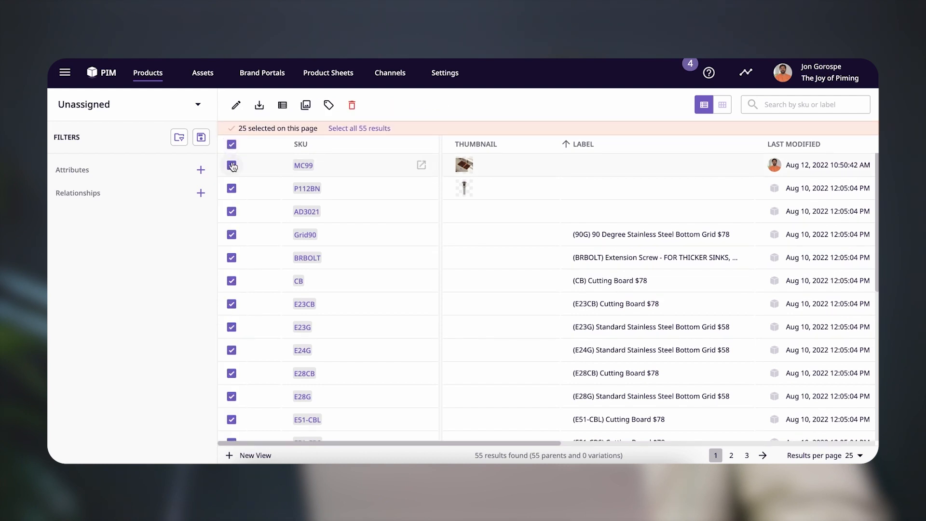
click(231, 165)
click(232, 188)
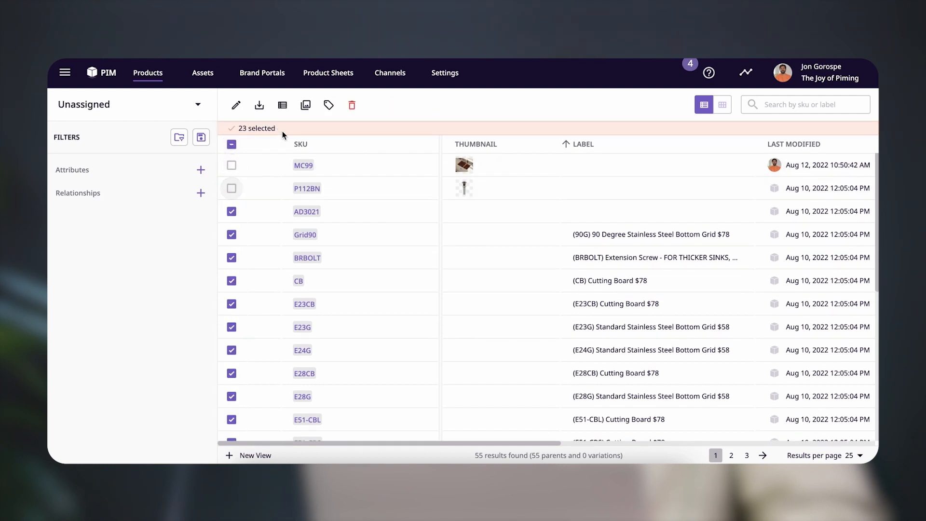
click(329, 106)
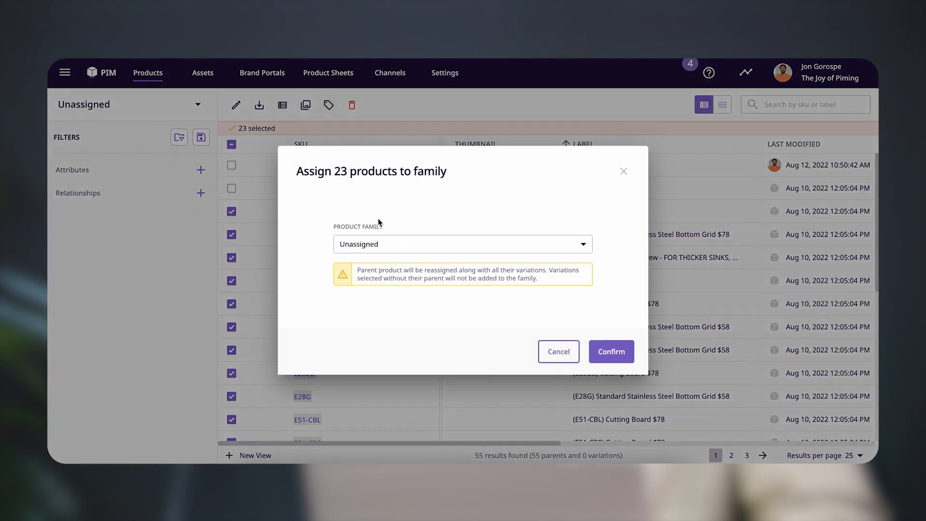
click(404, 246)
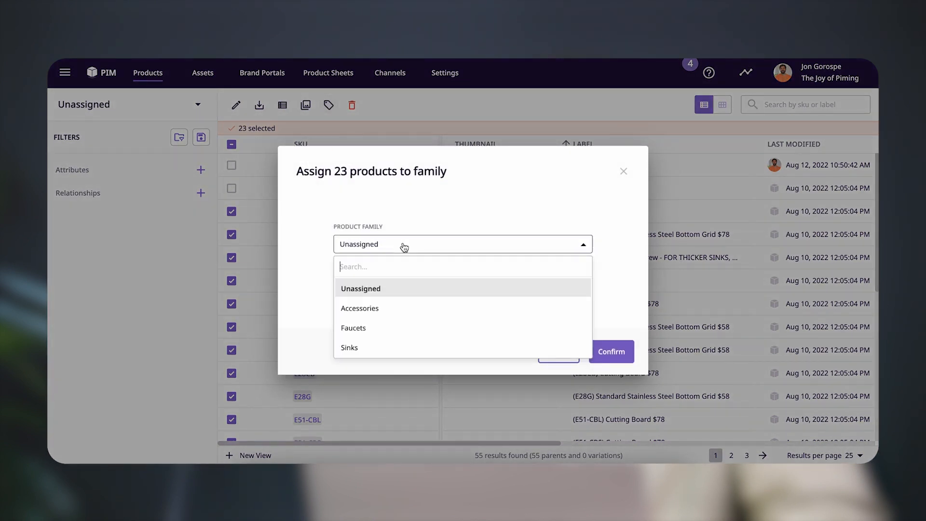
click(387, 311)
click(612, 351)
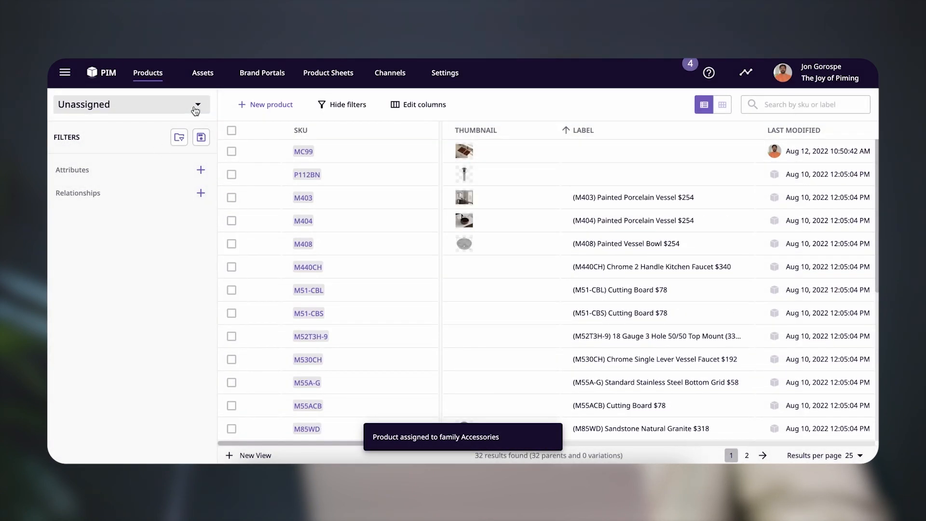
List the products in the Sinks family and open product B93
scroll(331, 200, down, 5)
scroll(331, 201, down, 3)
scroll(331, 200, up, 6)
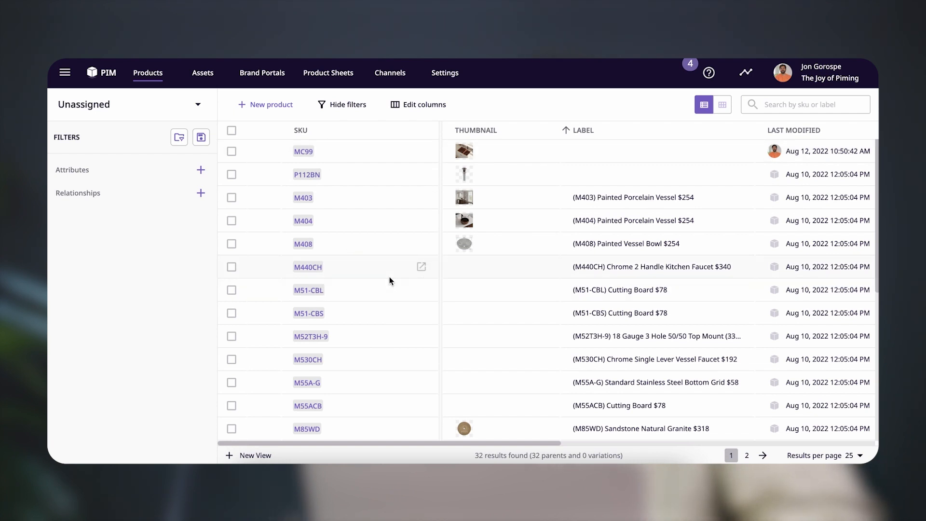
click(166, 114)
click(168, 215)
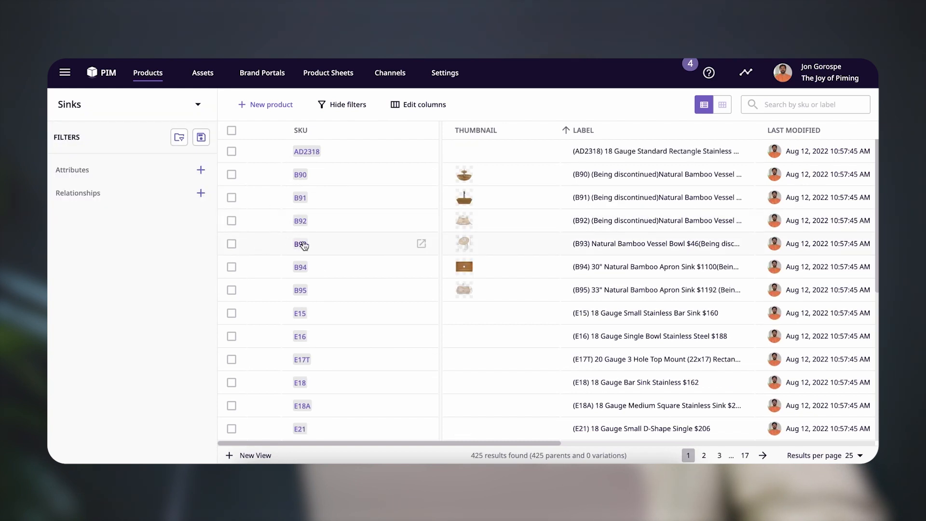
click(302, 244)
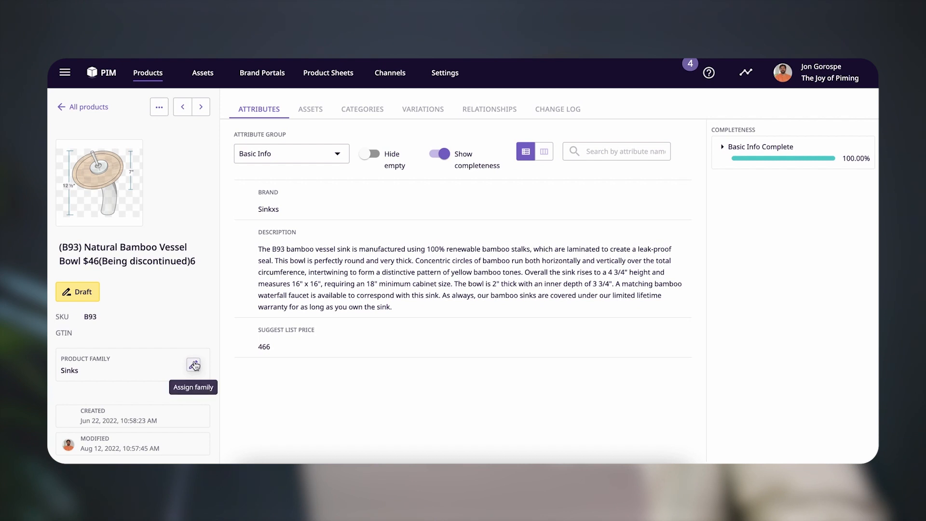
View the family choices available for product B93 without reassigning it, and return to the Sinks product list
click(194, 365)
click(365, 244)
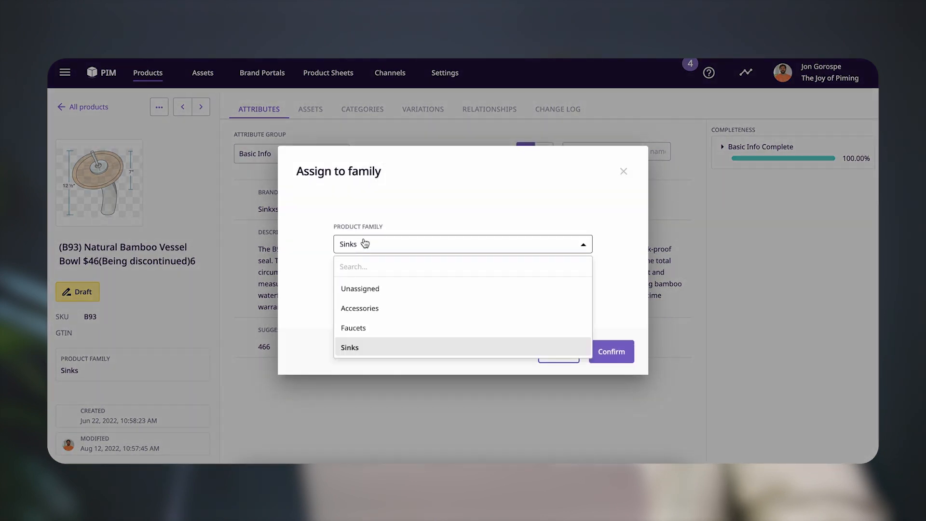
click(374, 215)
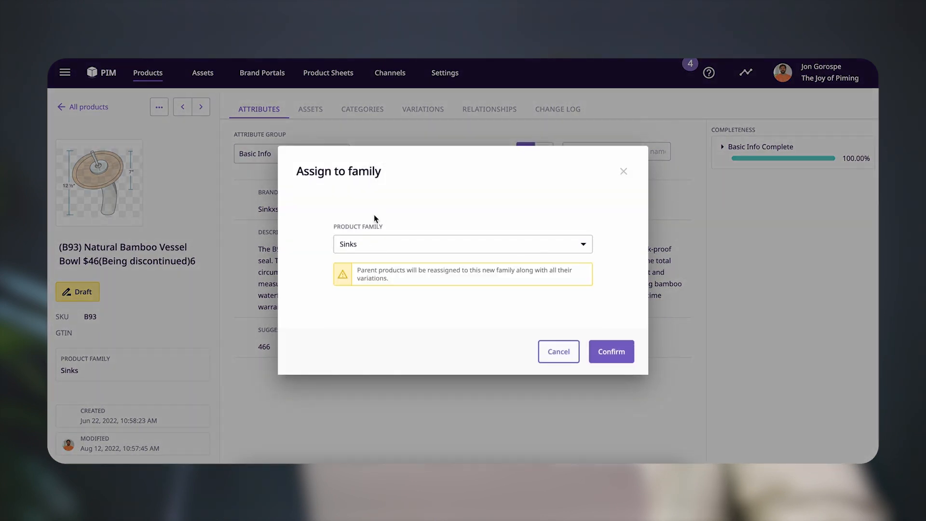
click(624, 175)
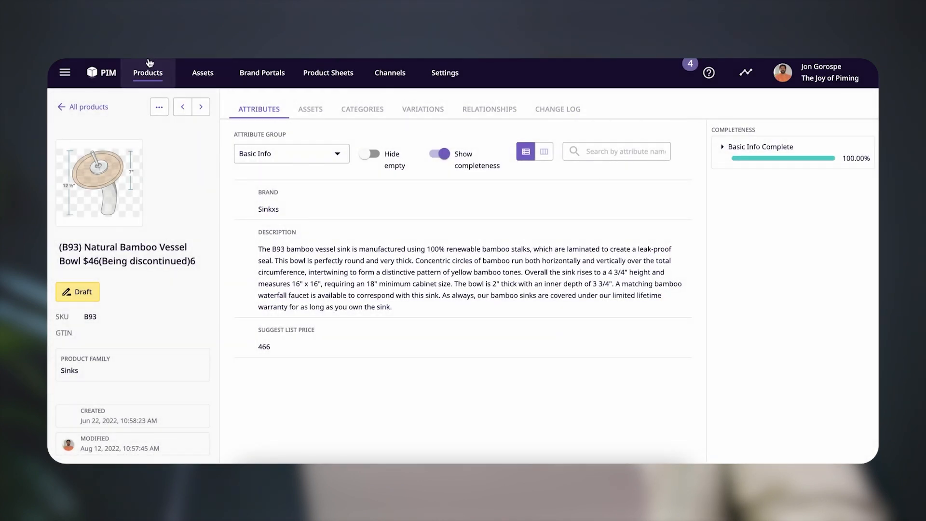
click(112, 74)
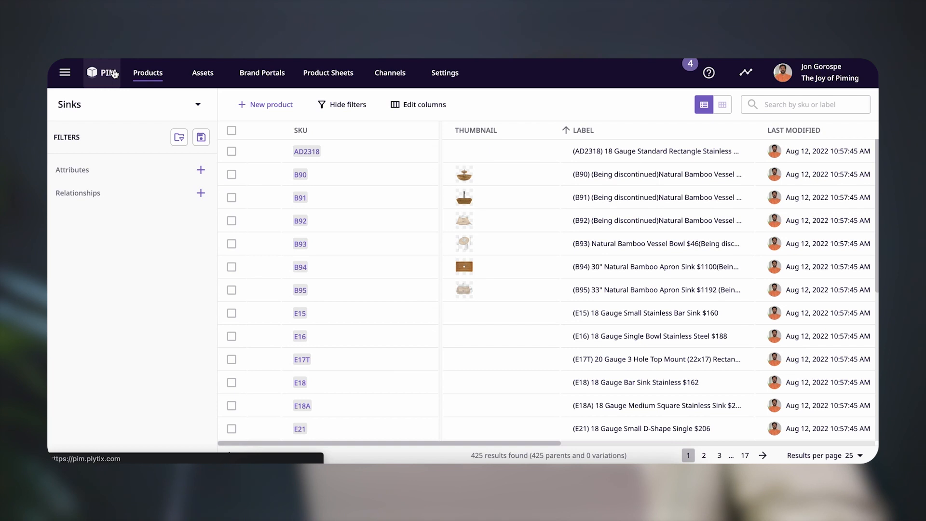
Filter the Sinks family to products whose Thumbnail attribute is defined and look through the filtered list
click(200, 169)
click(172, 204)
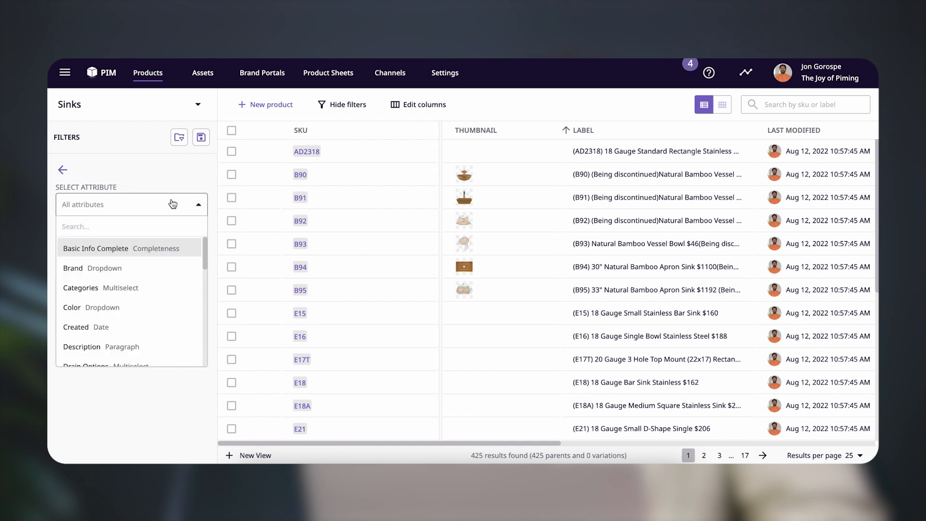
text(th)
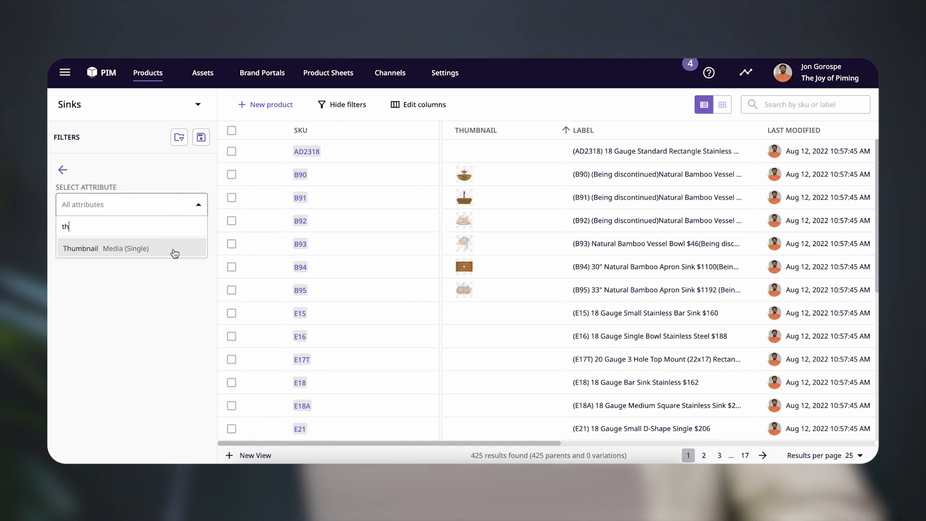
click(174, 253)
click(167, 276)
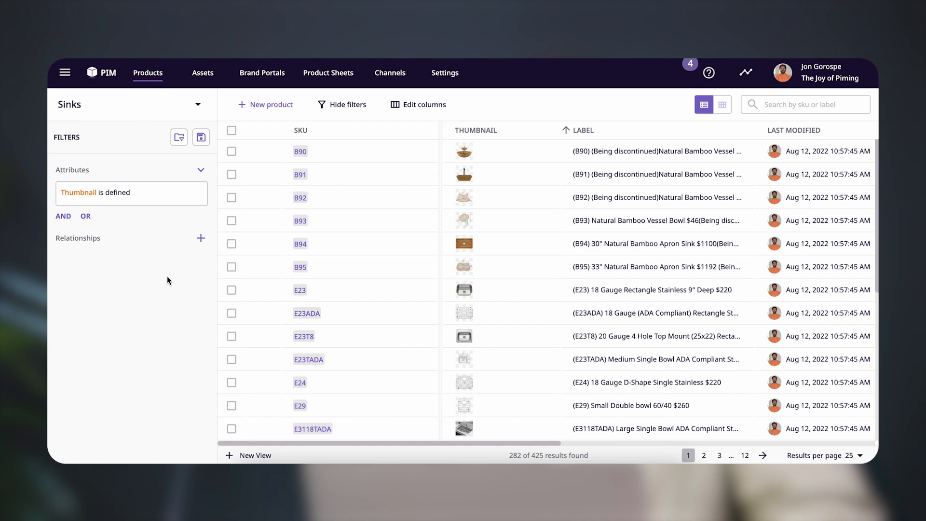
scroll(392, 265, down, 1)
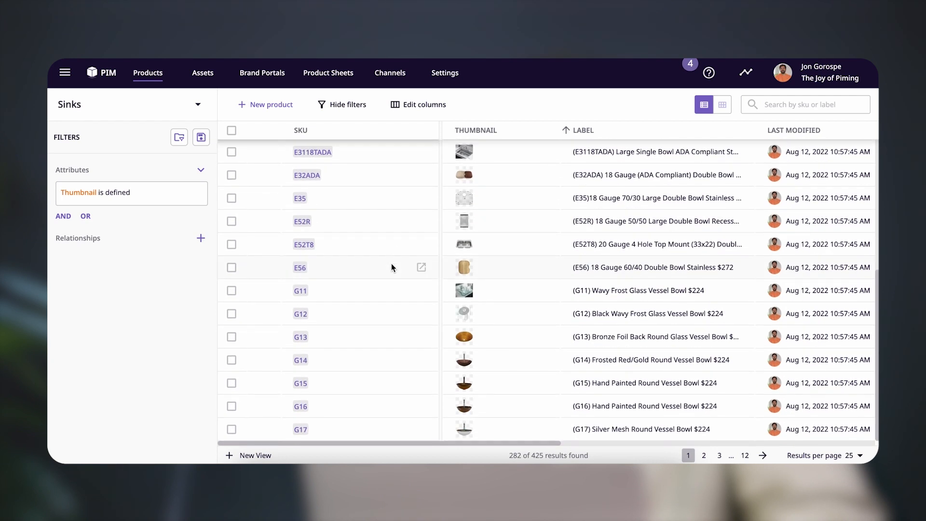
scroll(392, 264, up, 6)
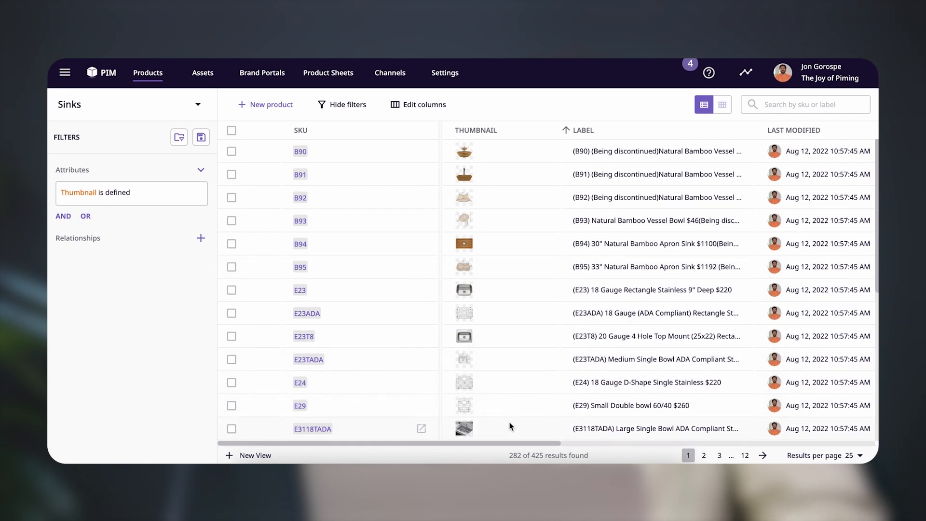